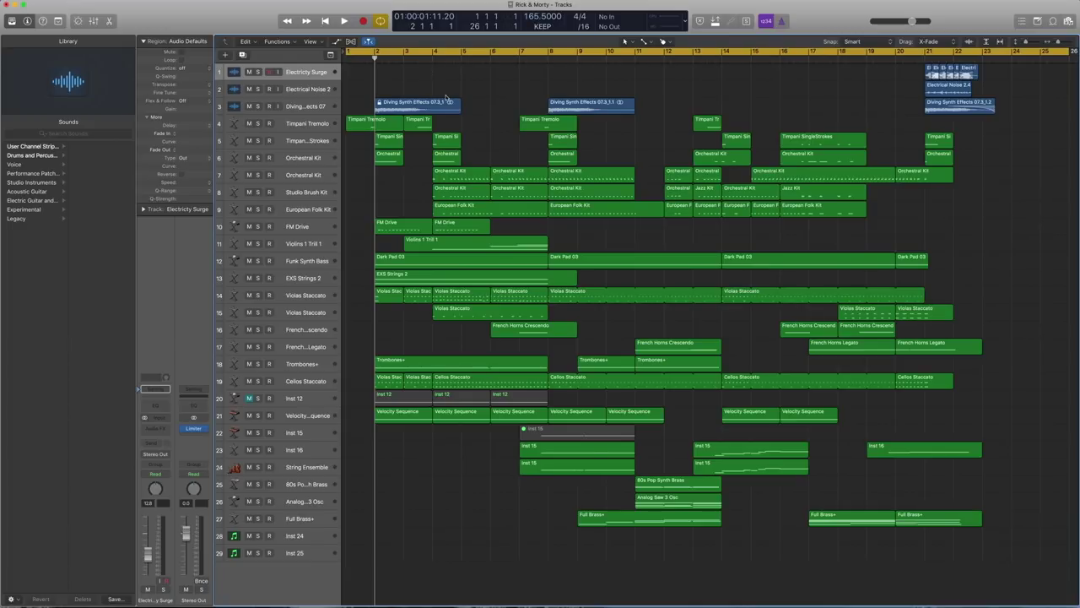
Play the Rick & Morty arrangement and stop it near bar 25.
key(space)
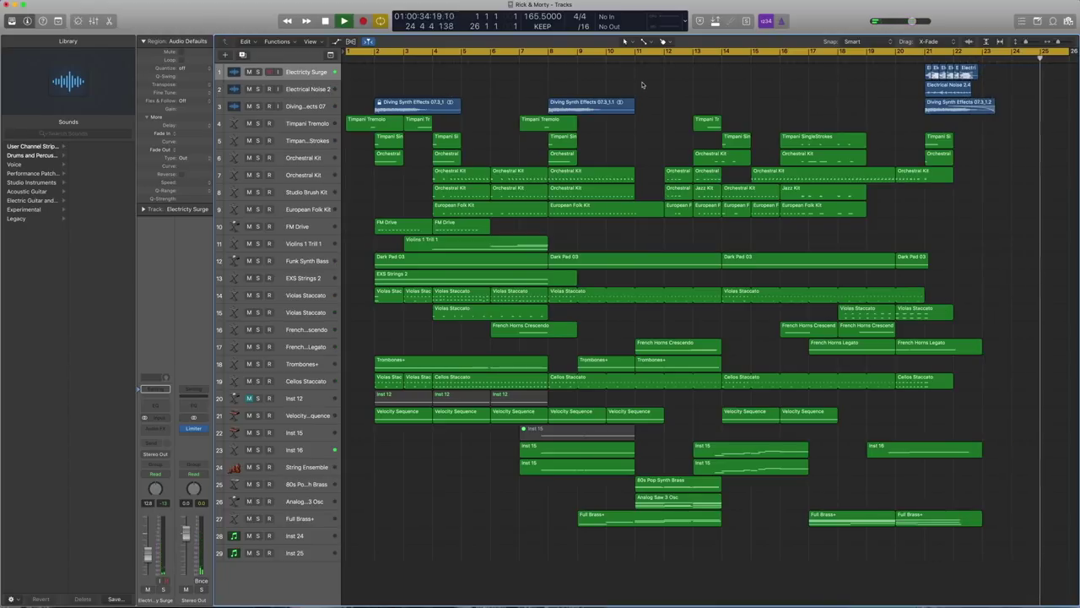
key(space)
Turn off cycle, select the Timpani Tremolo track, and return the playhead to the song start.
click(628, 54)
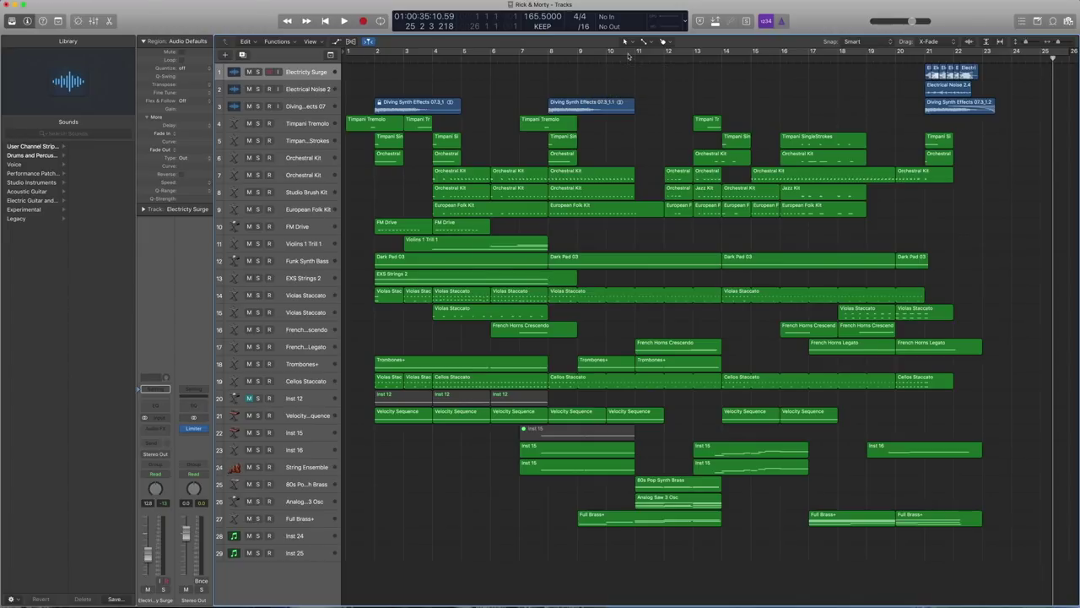
click(314, 123)
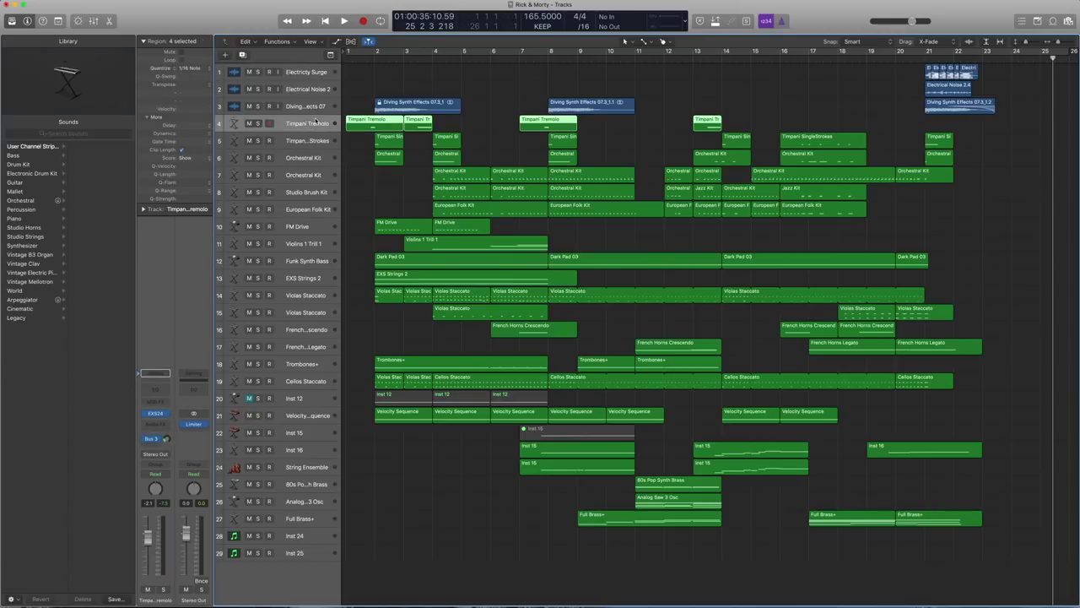
click(360, 59)
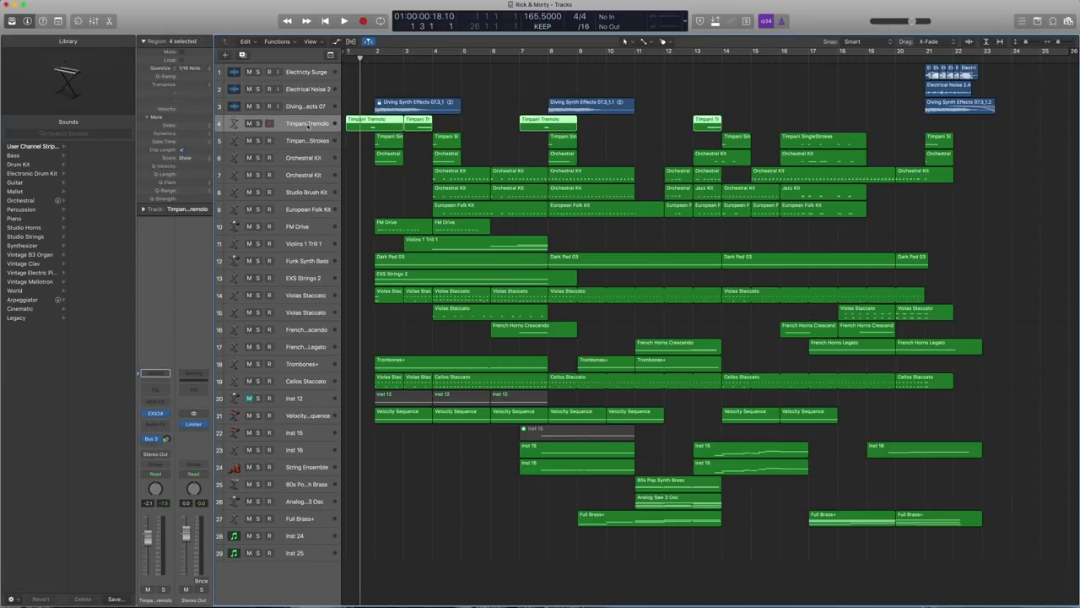
Reveal the Timpani Tremolo patch in the library and open its regions in the Piano Roll.
click(139, 415)
scroll(101, 241, left, 3)
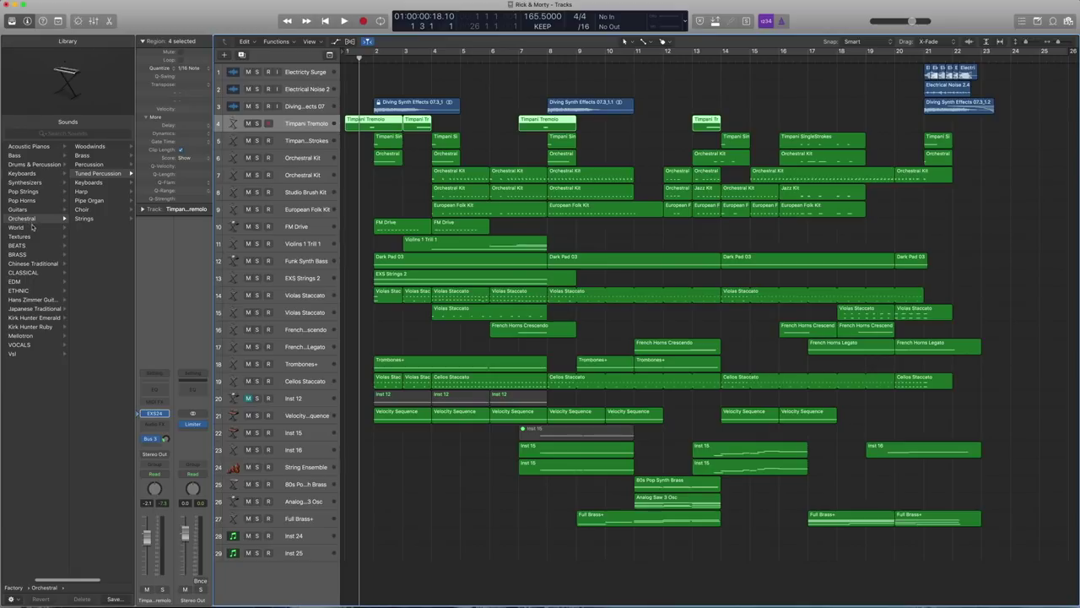
scroll(85, 176, right, 3)
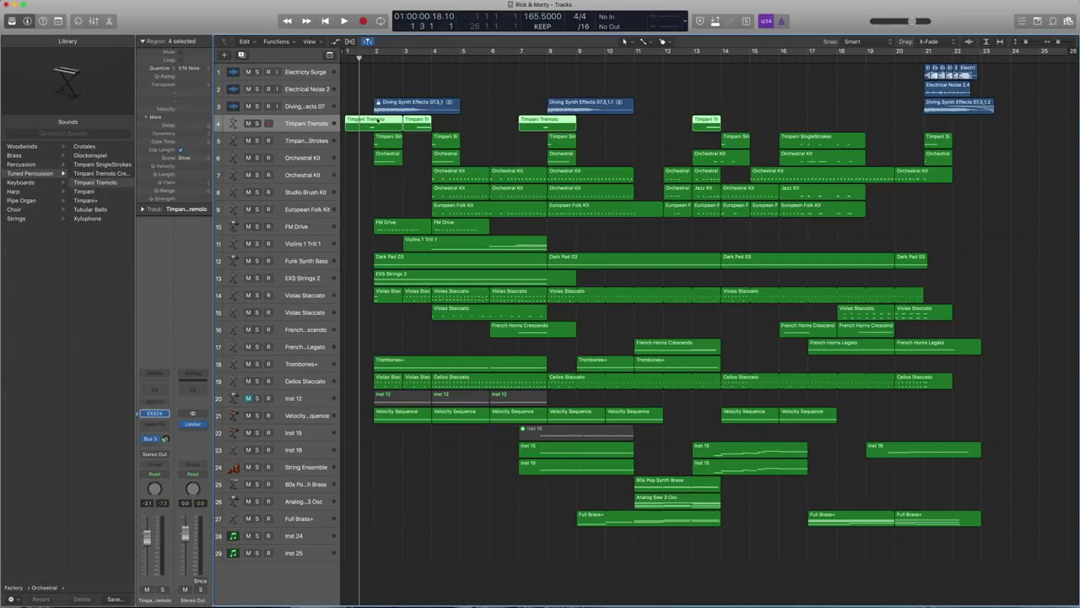
double_click(376, 120)
Solo the Timpani Tremolo regions, play them briefly, then unsolo.
click(376, 121)
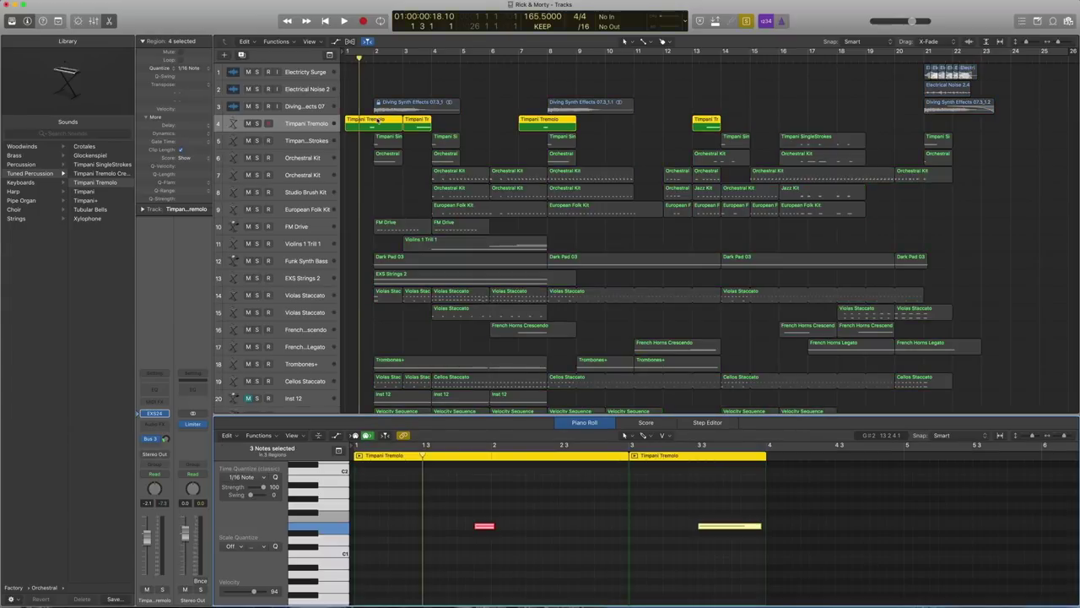
key(space)
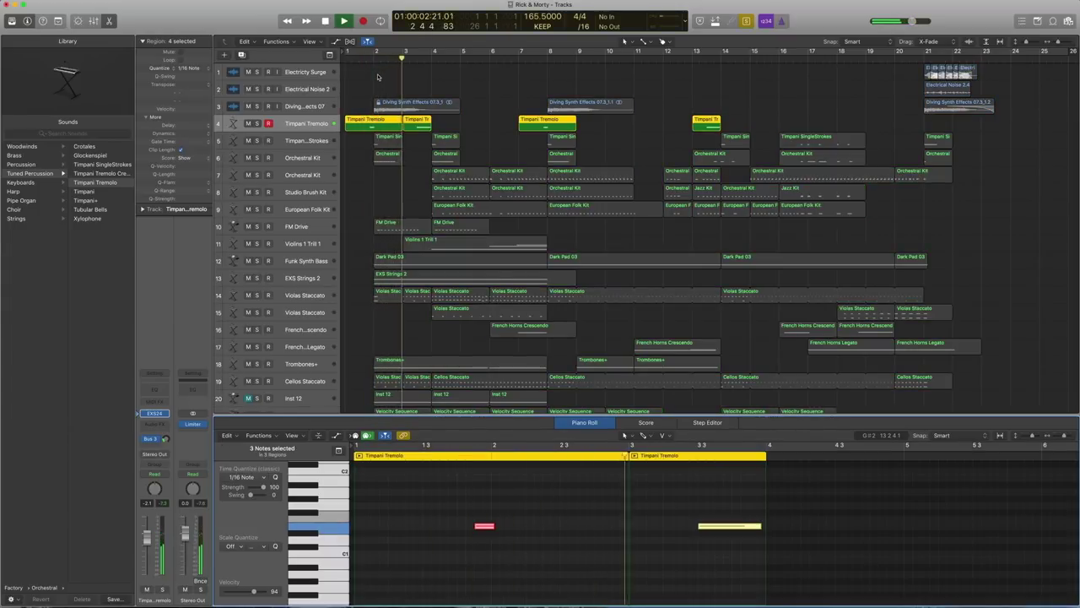
key(space)
click(377, 77)
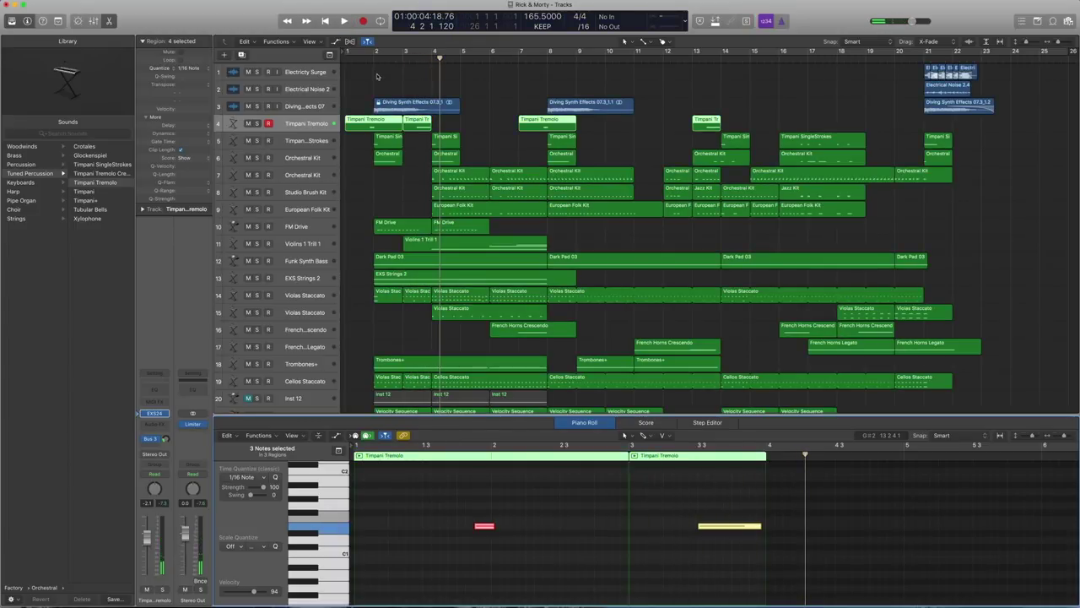
Confirm the Timpani Tremolo send is routed to Bus 3, leaving it unchanged.
click(153, 440)
mouse_move(169, 488)
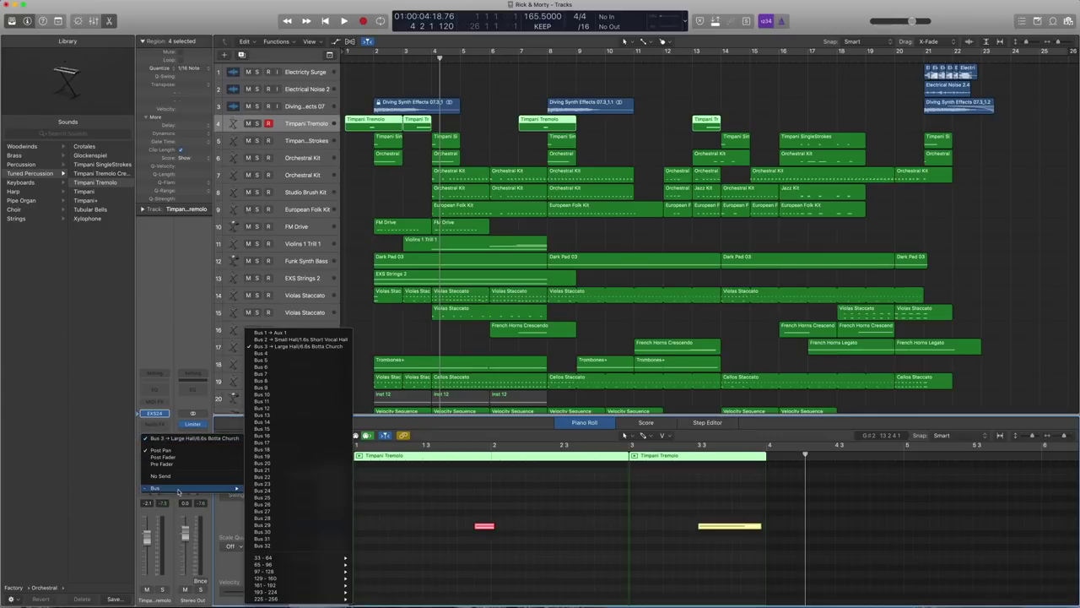
click(163, 298)
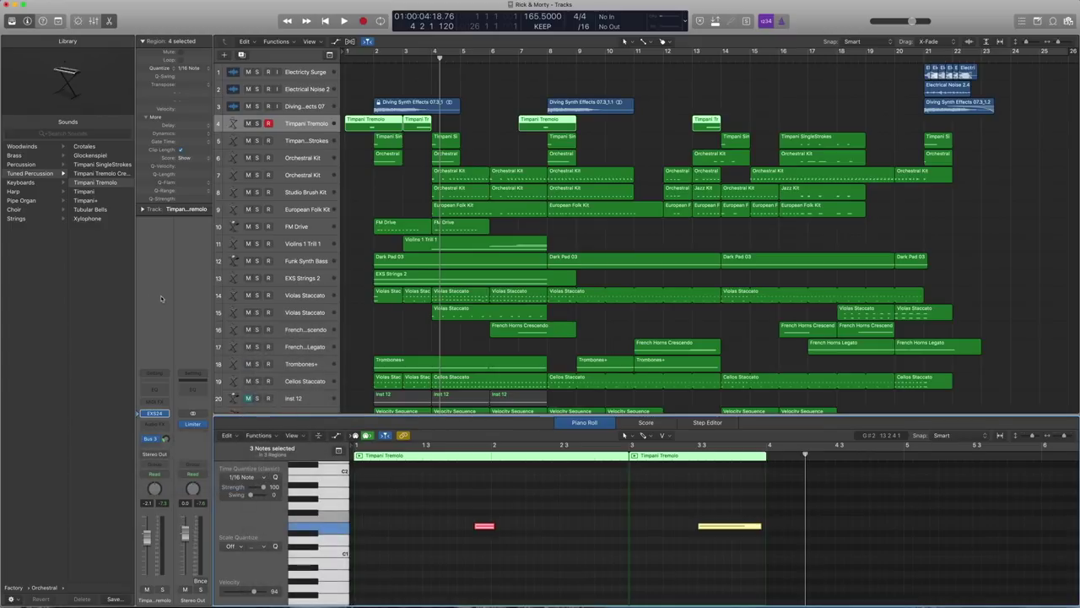
Inspect the Bus 3 aux's Space Designer 6.6s Botta Church reverb presets and its Channel EQ.
click(152, 439)
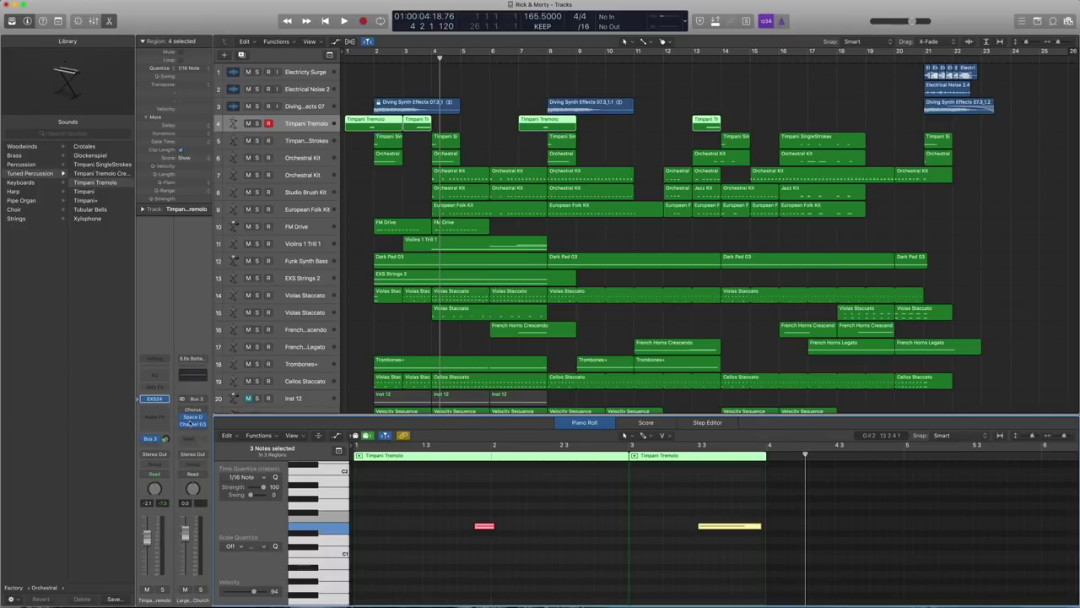
click(192, 419)
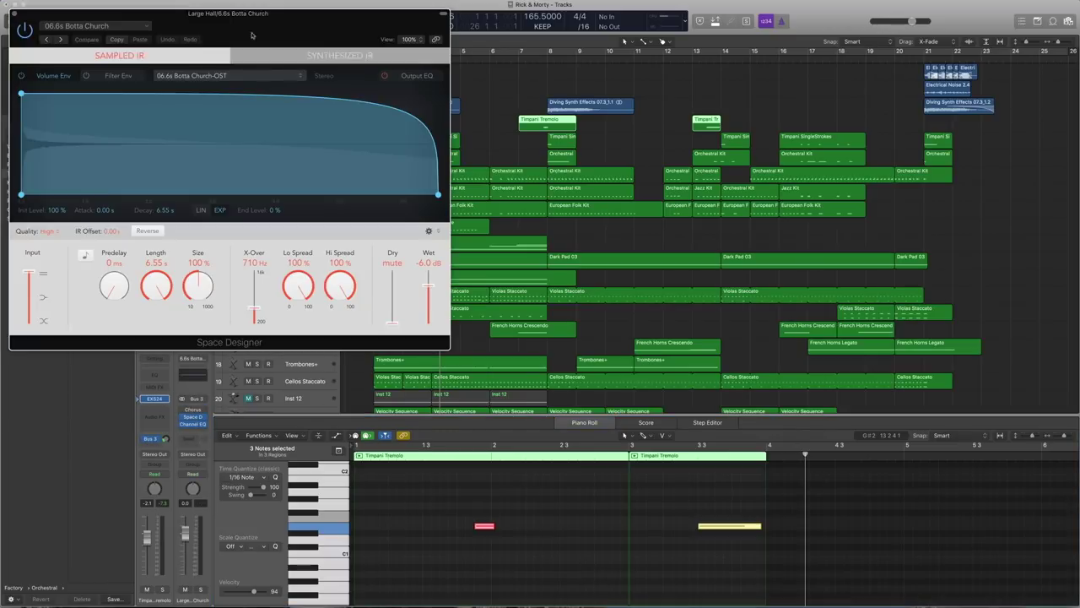
drag(152, 15, 338, 27)
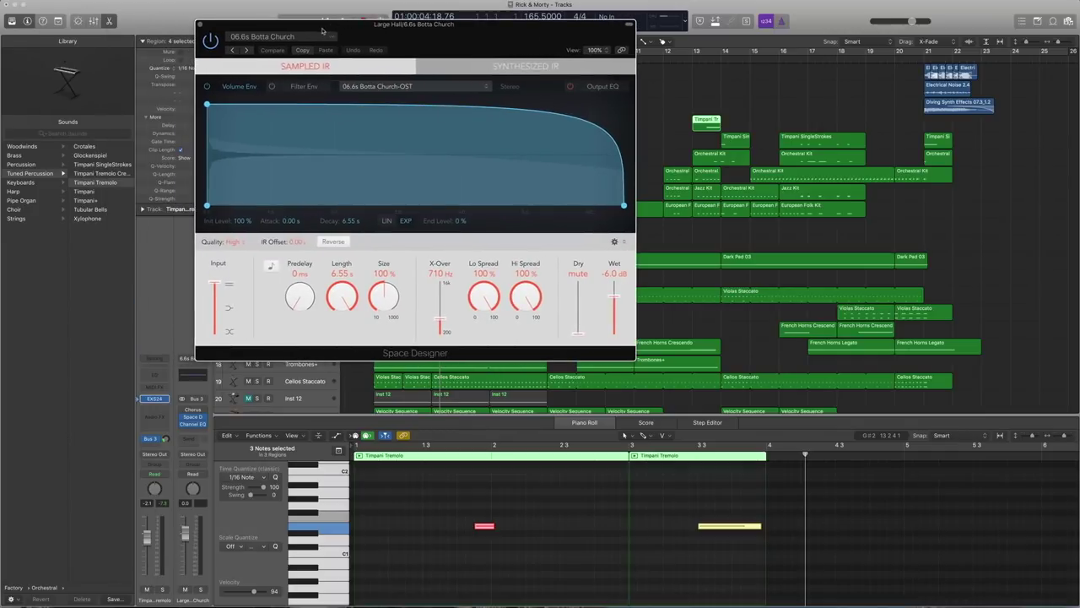
click(320, 36)
mouse_move(326, 204)
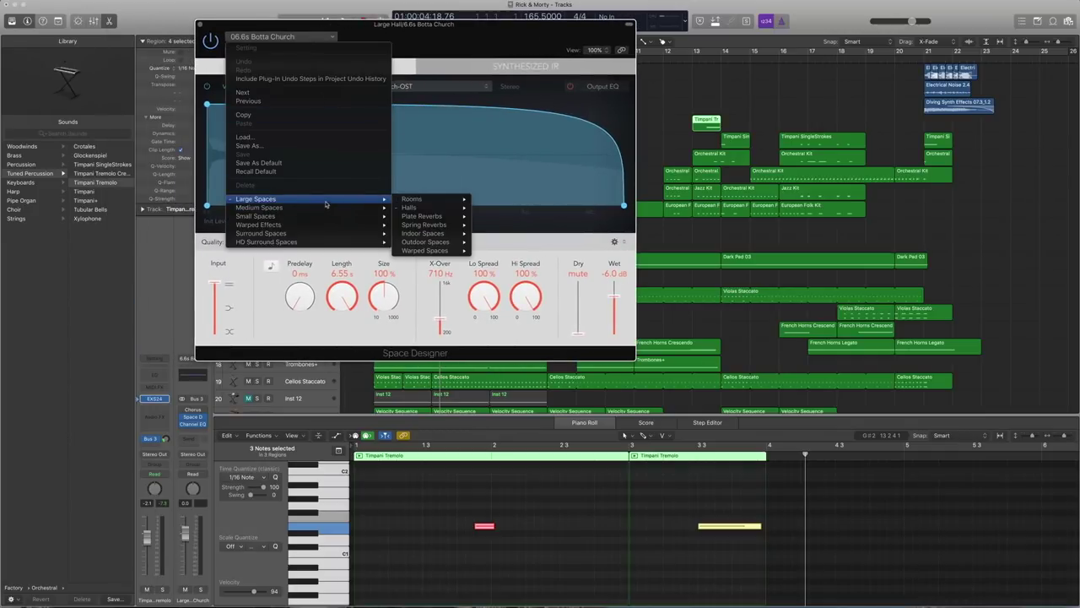
mouse_move(410, 207)
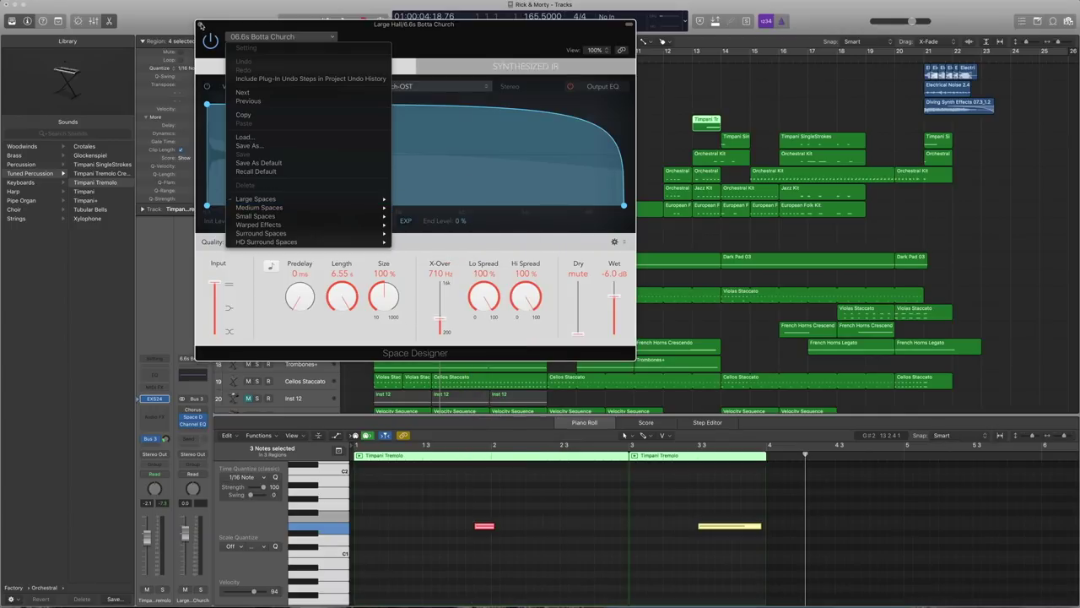
click(202, 26)
click(202, 25)
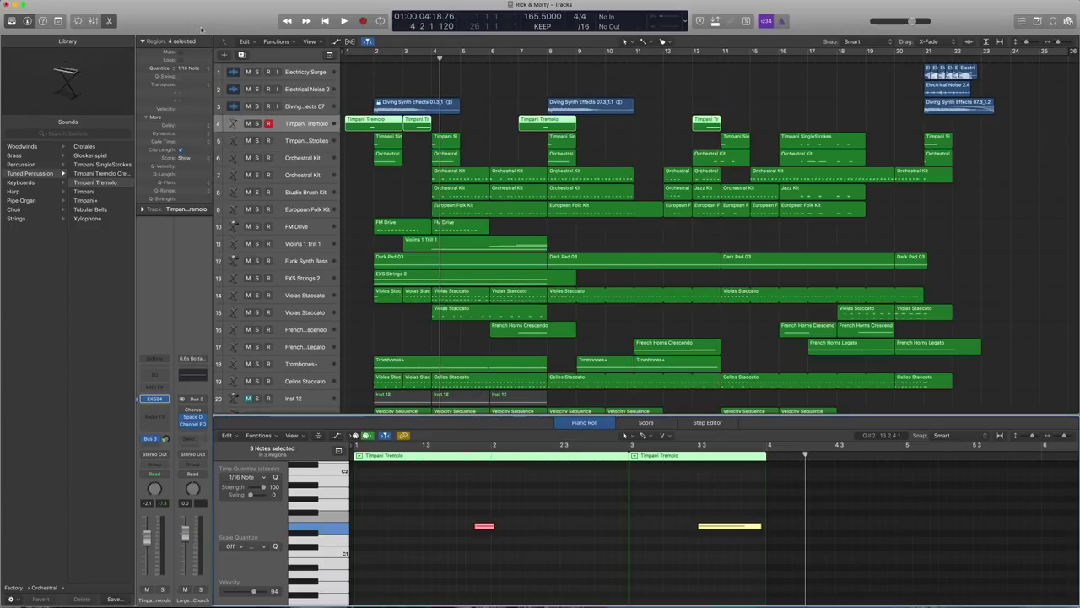
click(191, 424)
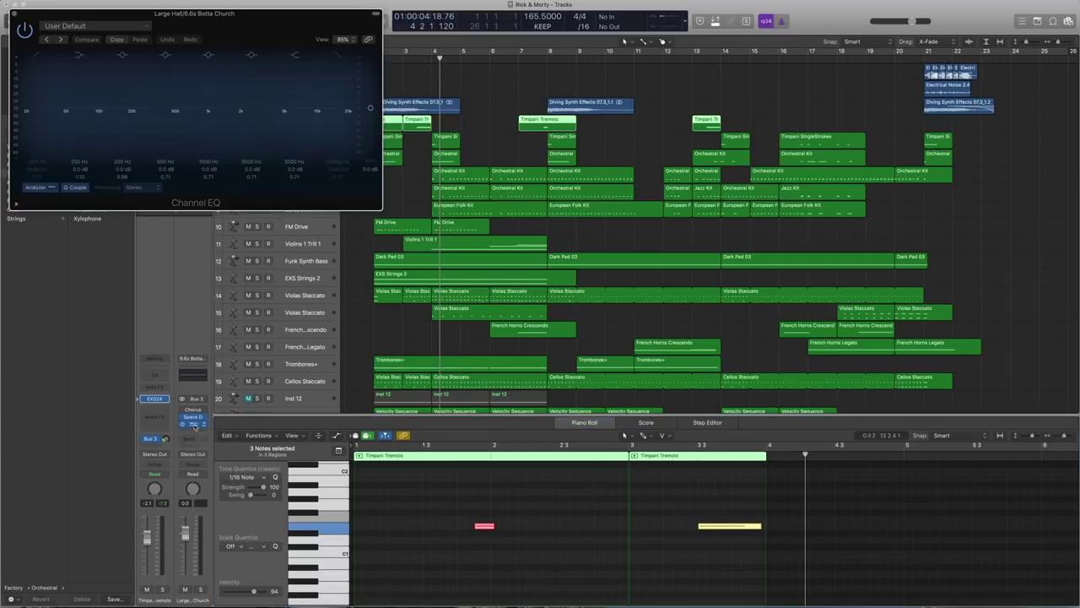
click(14, 15)
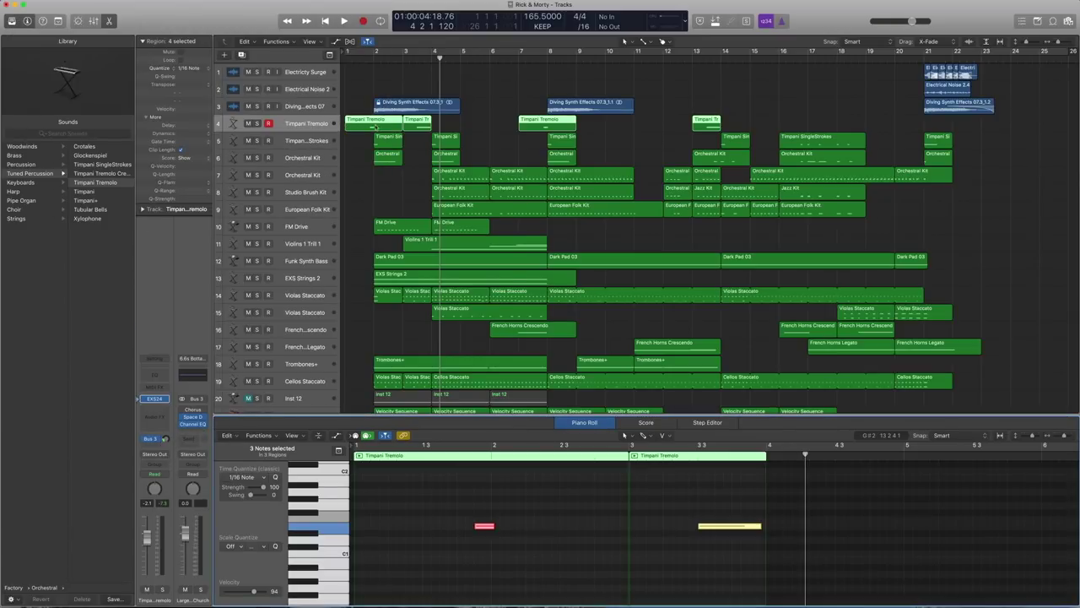
Select the Timpani SingleStrokes track.
click(288, 141)
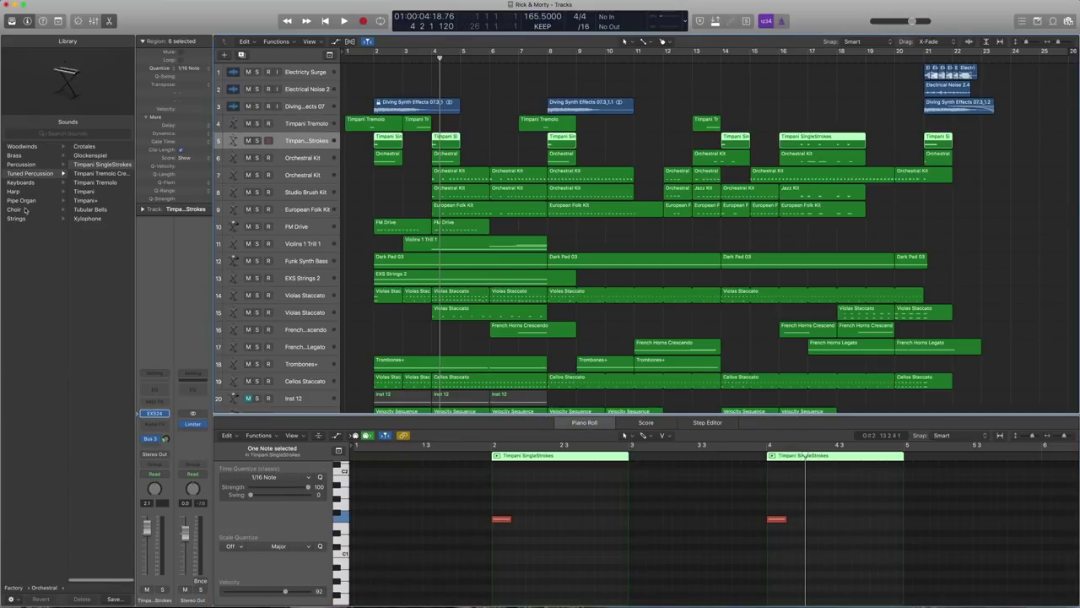
scroll(25, 210, left, 3)
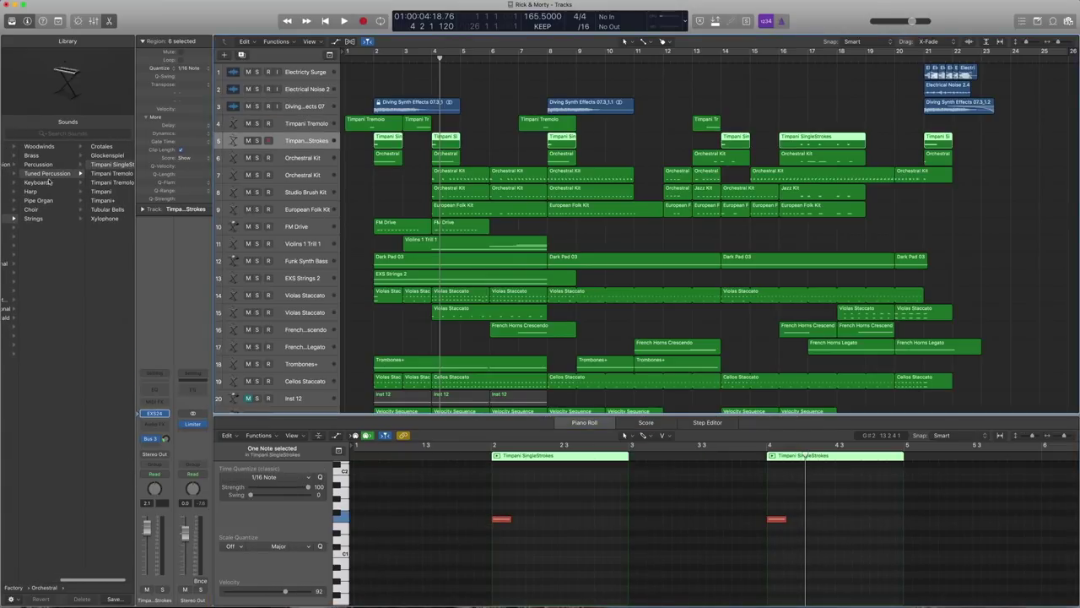
scroll(49, 181, right, 3)
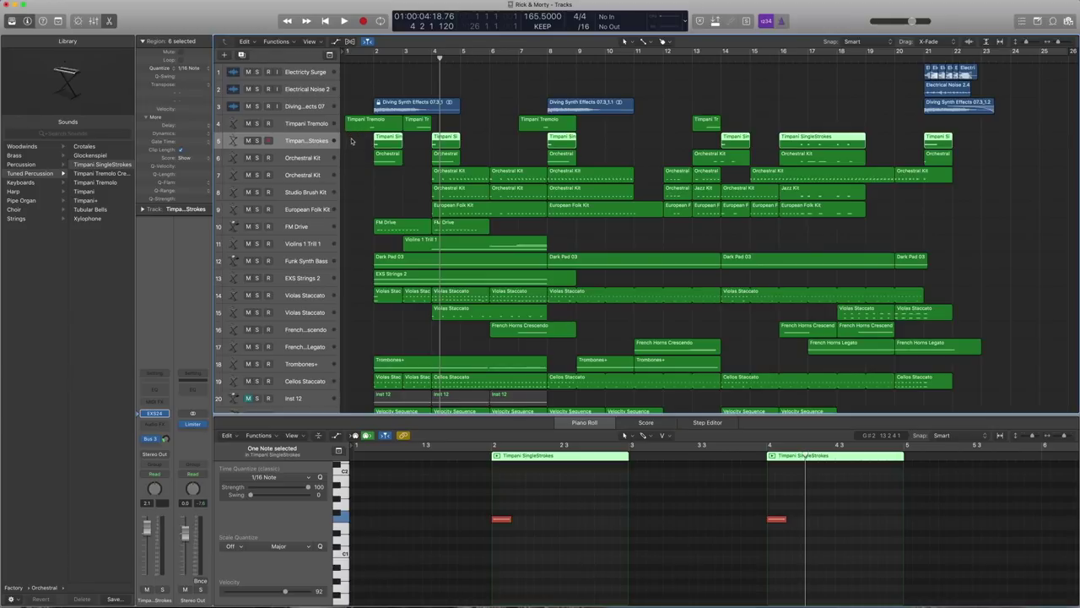
Solo the opening Timpani Tremolo and SingleStrokes regions and play them from about bar 1.5.
drag(352, 141, 387, 129)
key(ctrl+s)
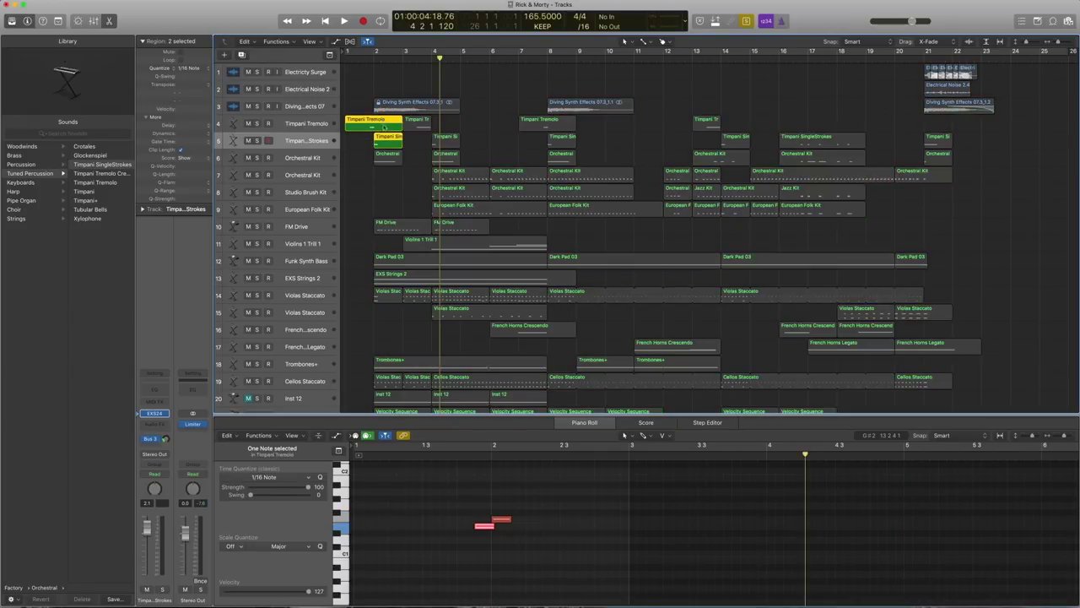
click(364, 66)
key(space)
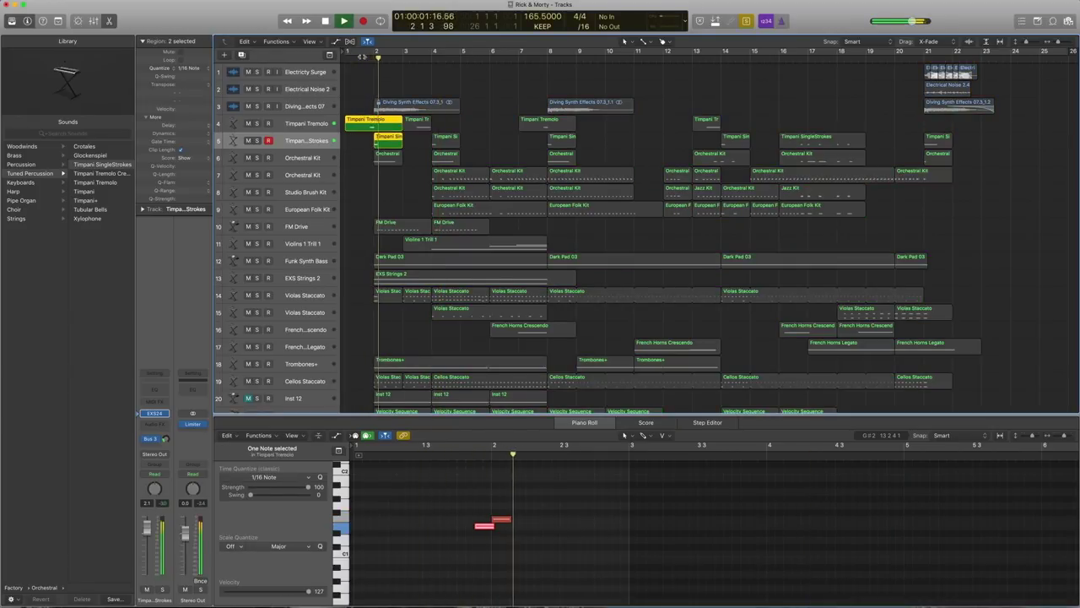
click(446, 138)
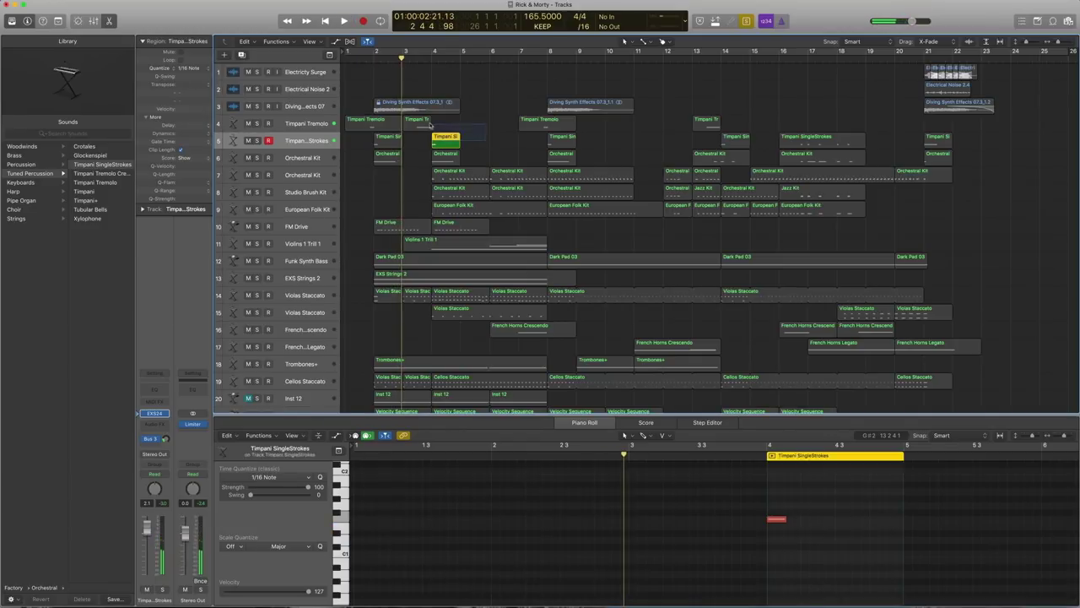
shift+click(419, 122)
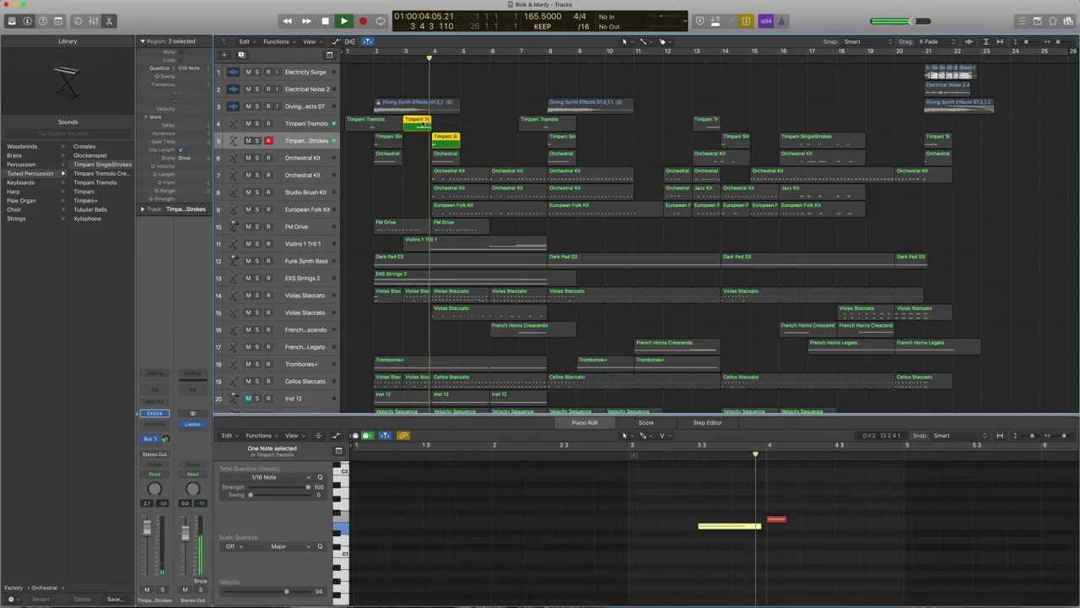
key(space)
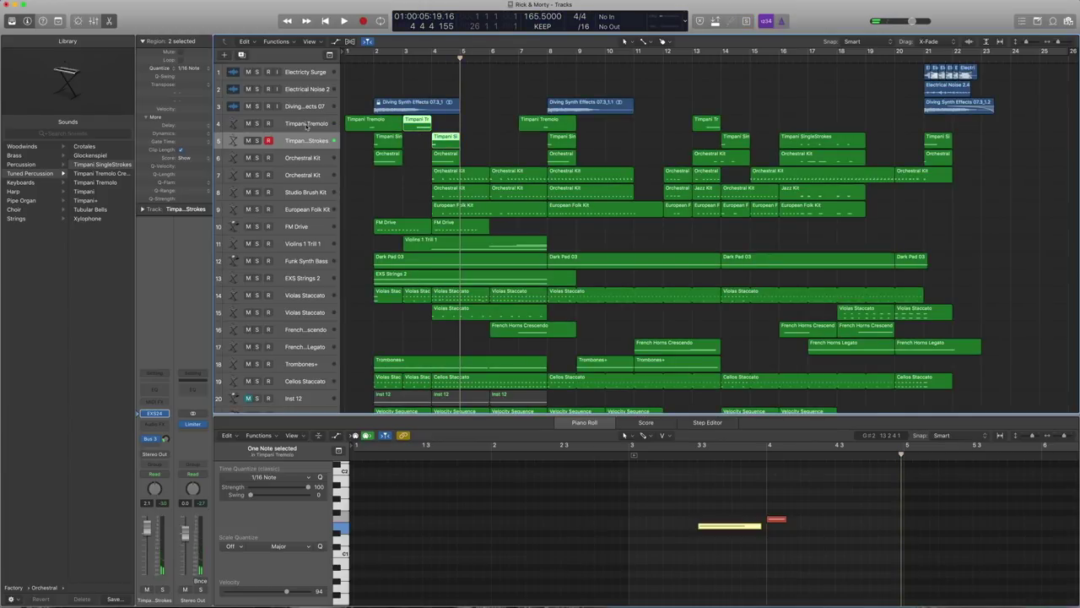
click(307, 125)
Reveal the Timpani Tremolo patch in the library and view only the bar-3 region's sustained note.
key(z)
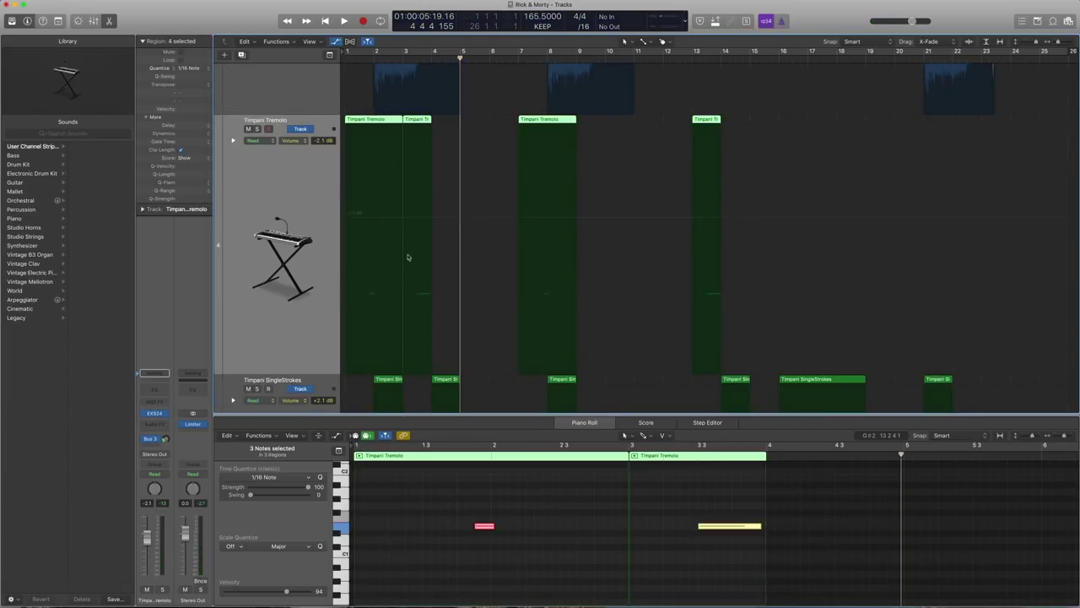
key(z)
click(418, 123)
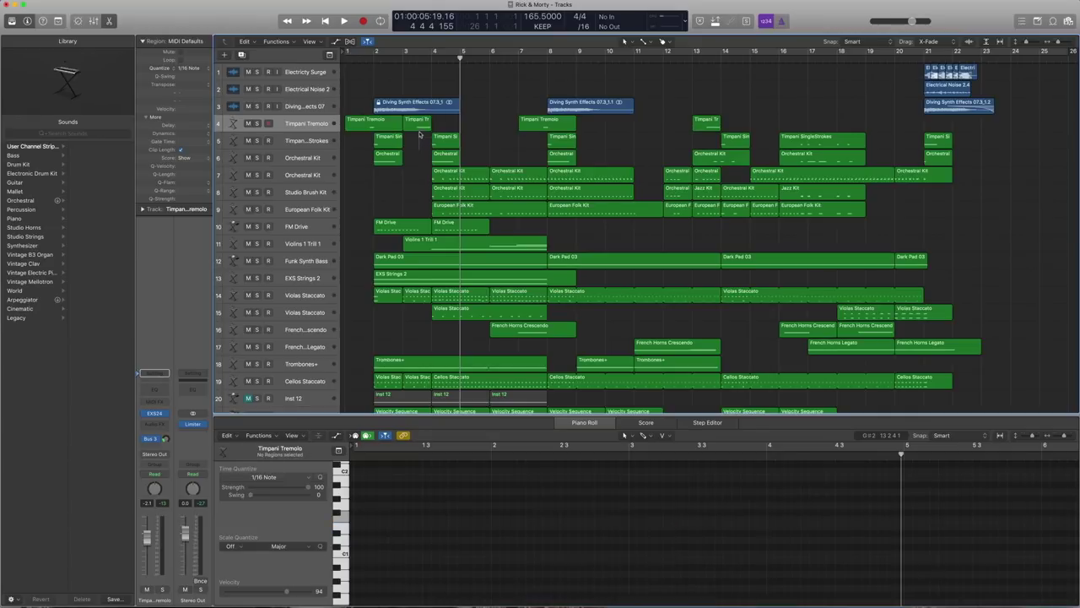
click(307, 124)
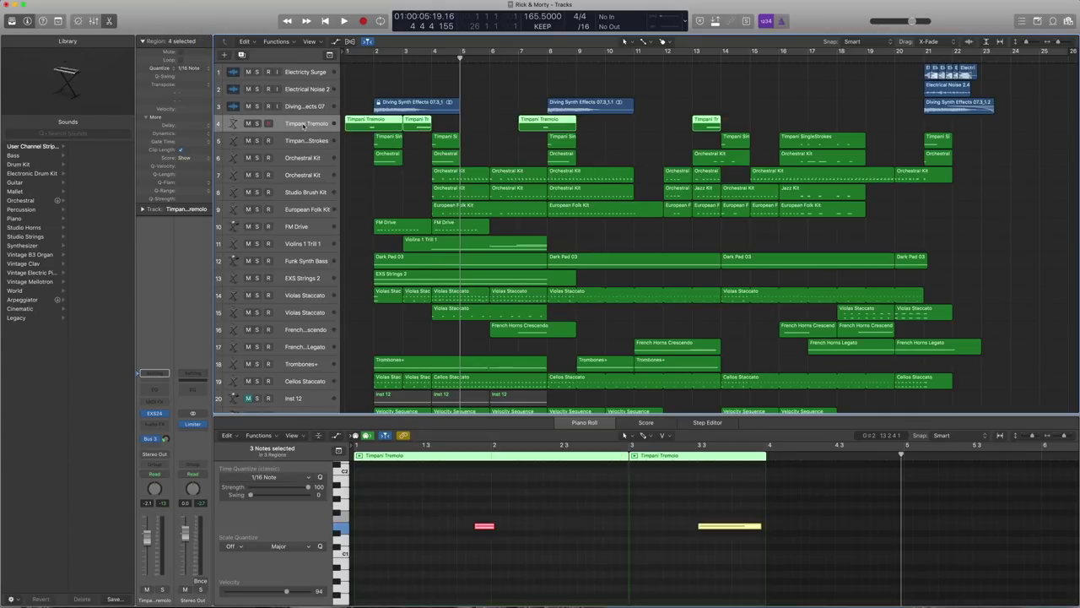
click(139, 413)
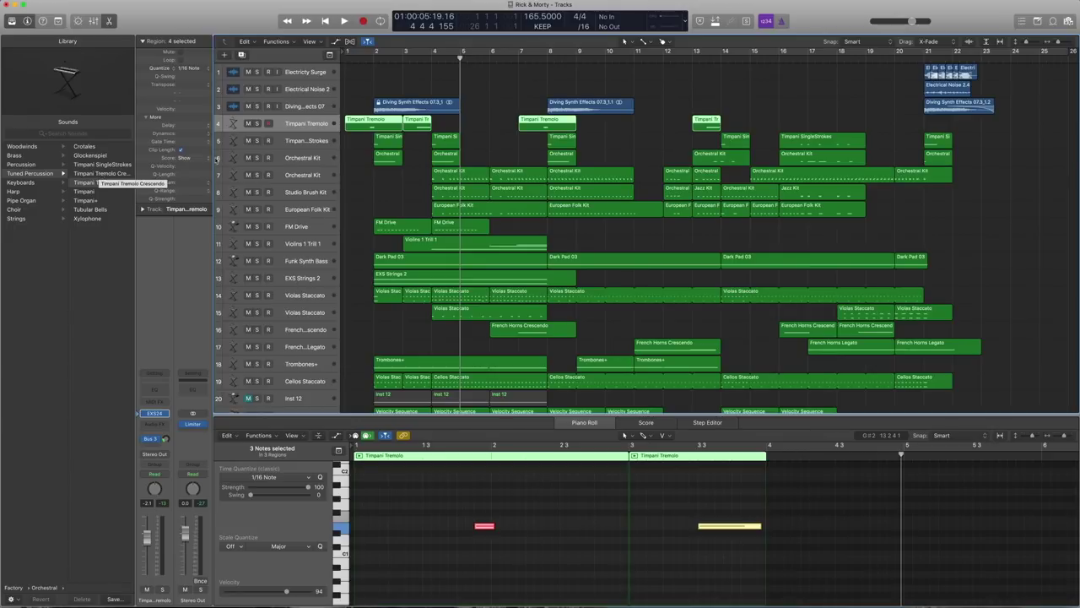
click(427, 120)
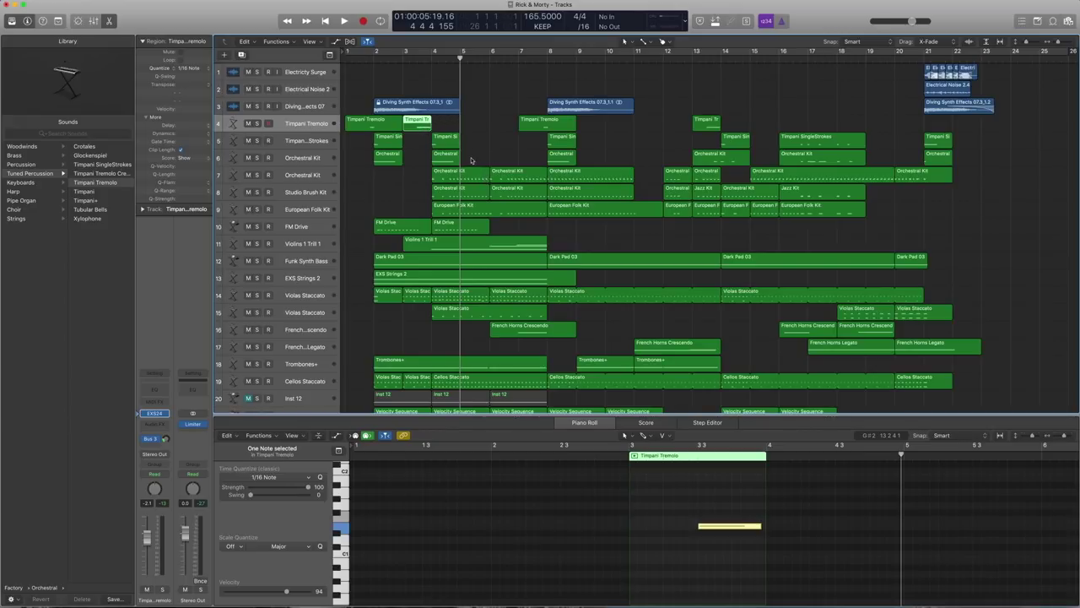
Select the Orchestral Kit track, reveal its library patch, and browse its notes in the Piano Roll.
click(310, 158)
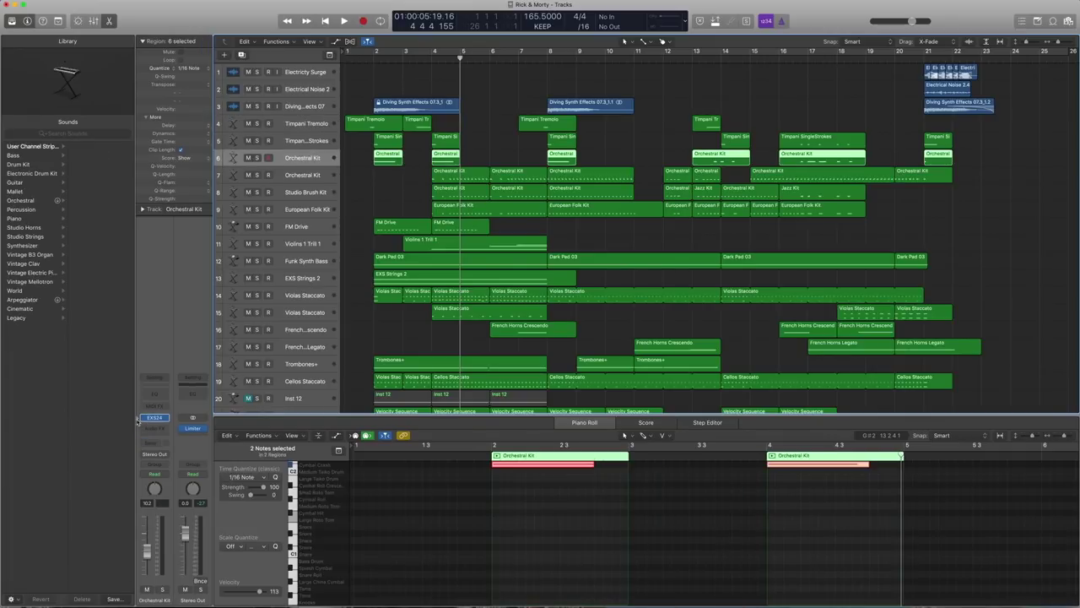
click(138, 418)
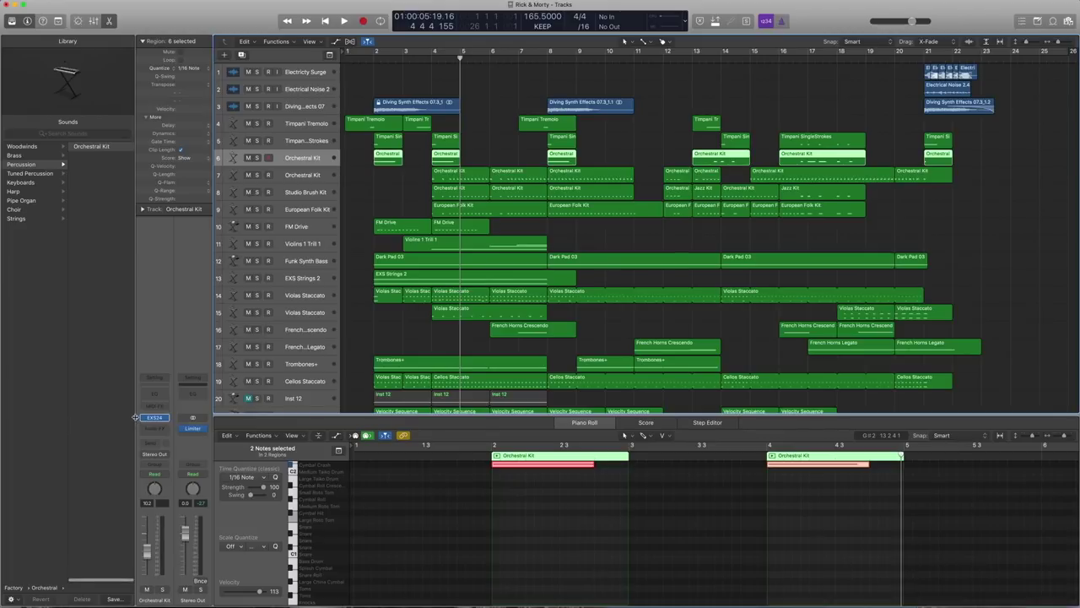
scroll(113, 251, left, 3)
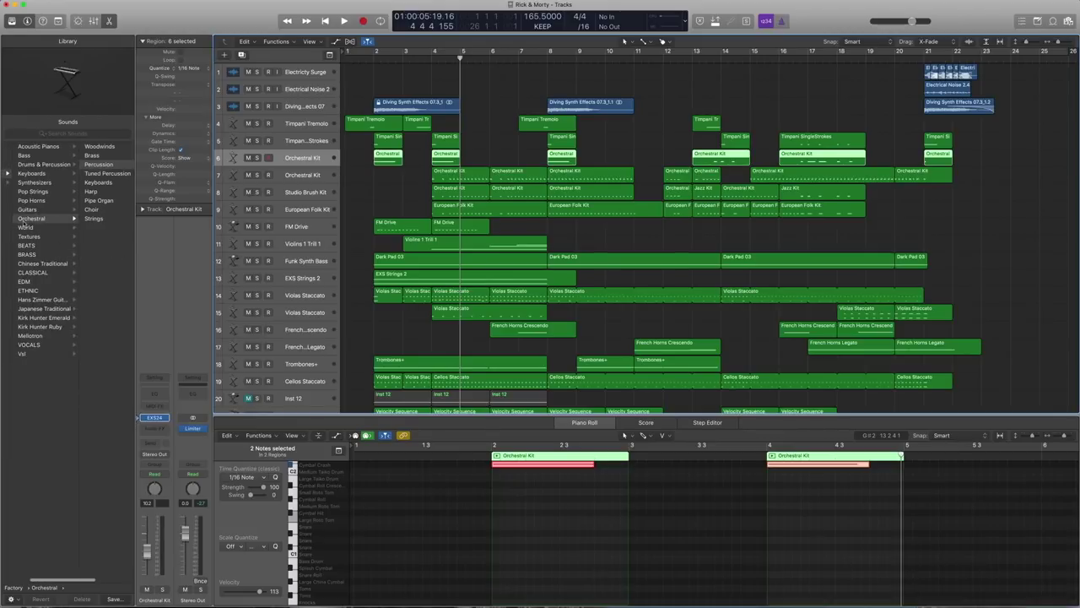
scroll(34, 221, right, 3)
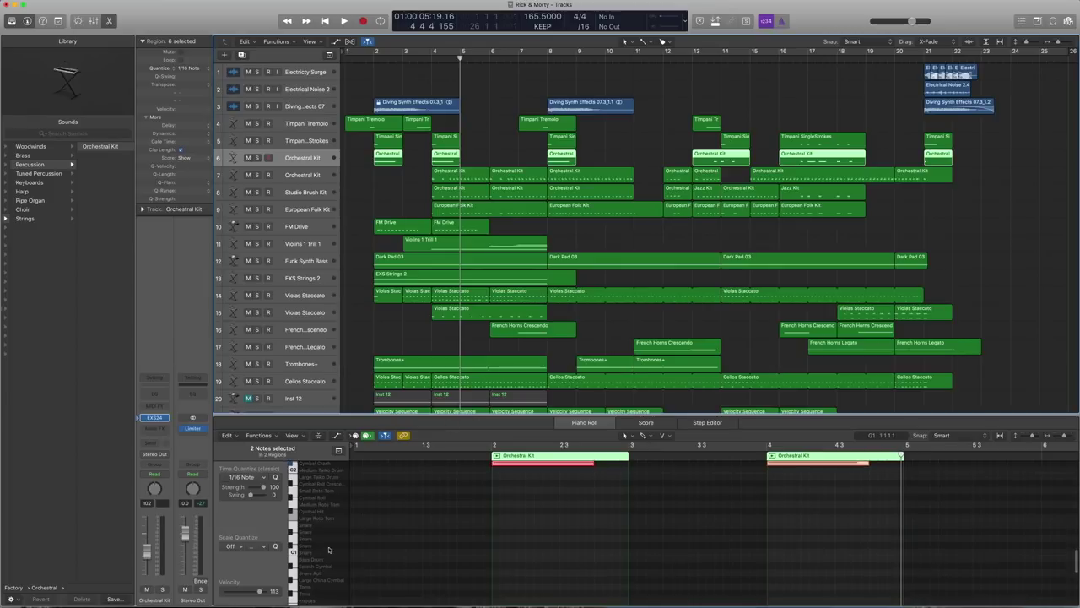
scroll(319, 509, up, 5)
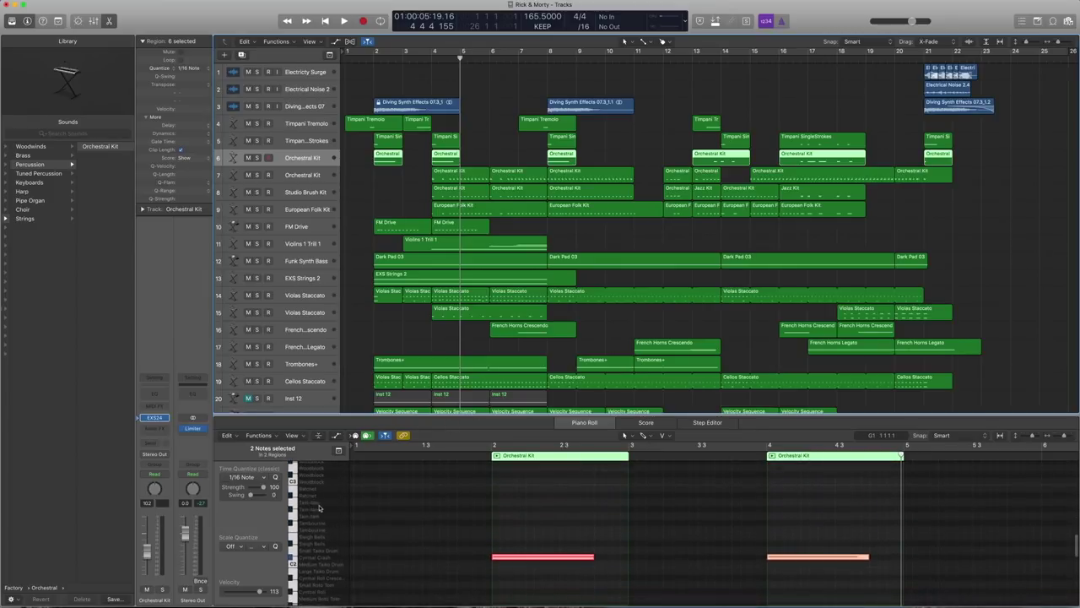
scroll(319, 506, down, 3)
scroll(472, 523, up, 1)
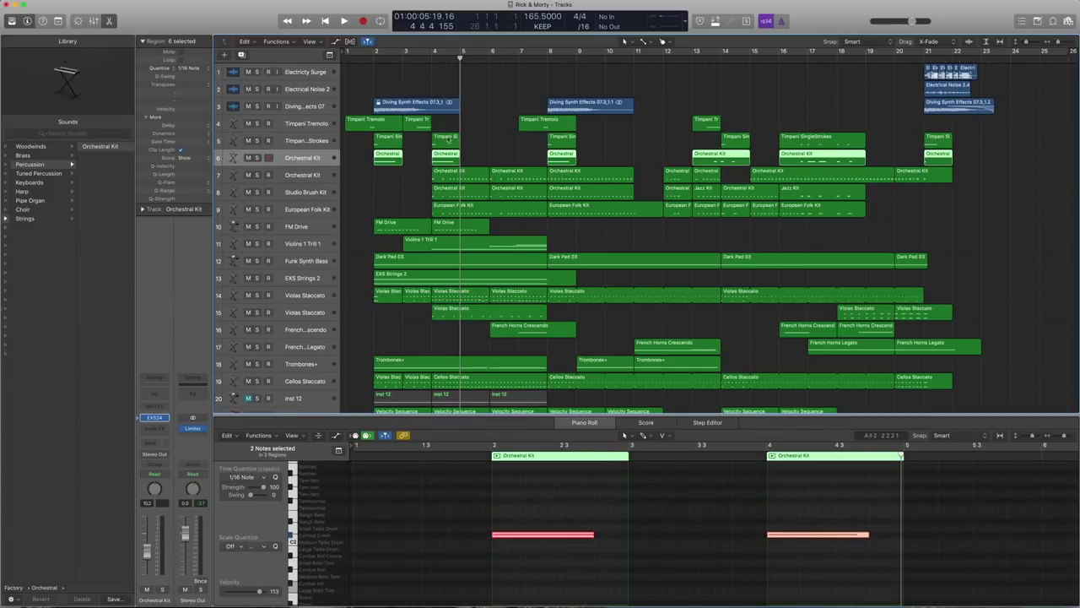
Solo the Orchestral Kit regions with the opening timpani and play them from near bar 1.
key(ctrl+s)
double_click(365, 59)
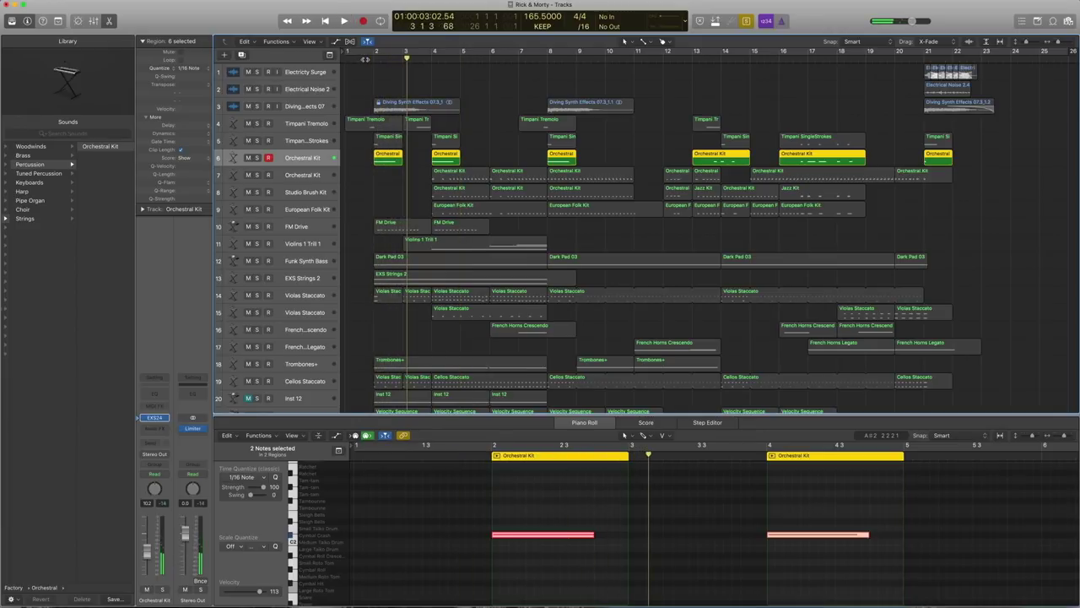
drag(475, 155, 375, 122)
double_click(364, 59)
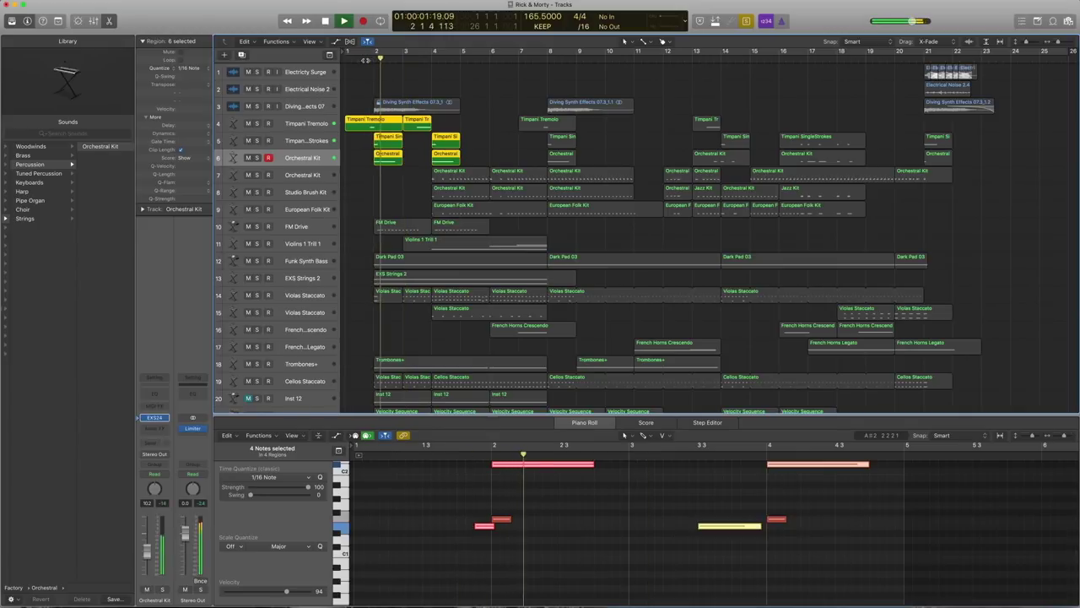
key(space)
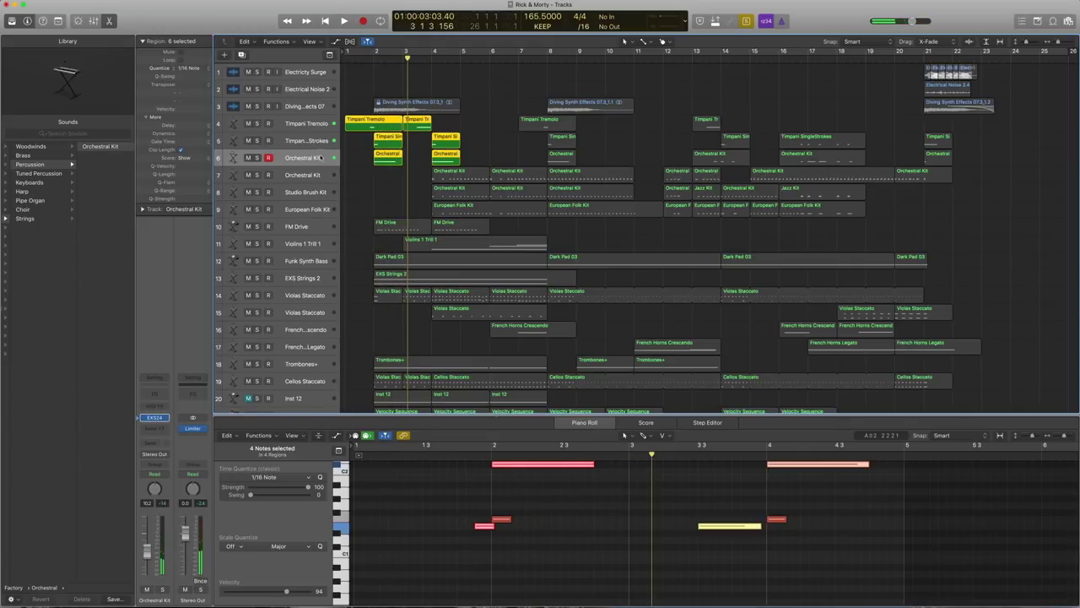
click(318, 158)
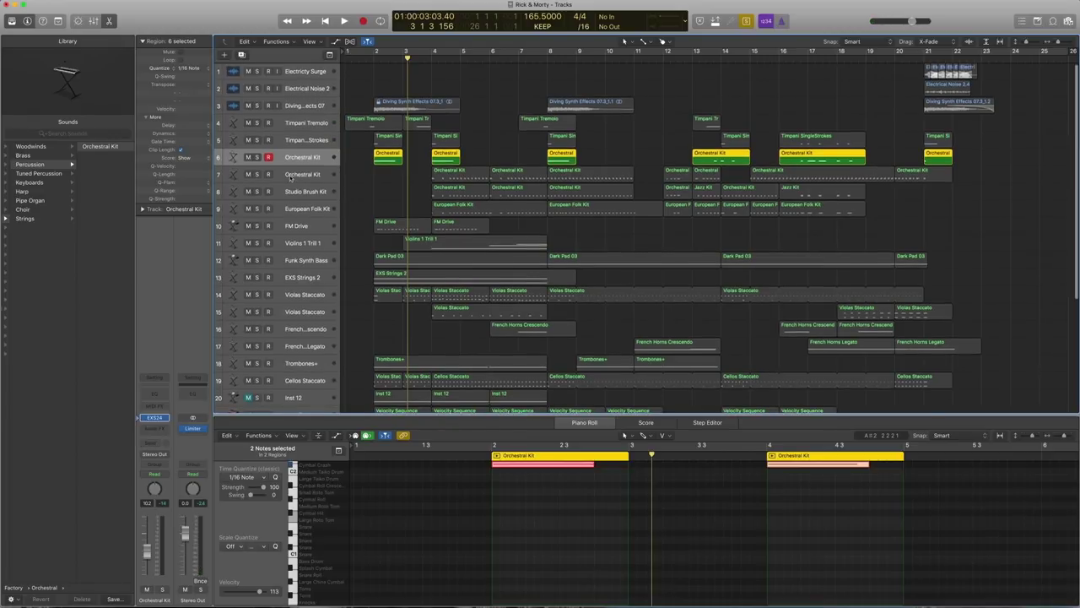
Select the second Orchestral Kit track and confirm its send goes to Bus 3.
click(292, 175)
click(298, 157)
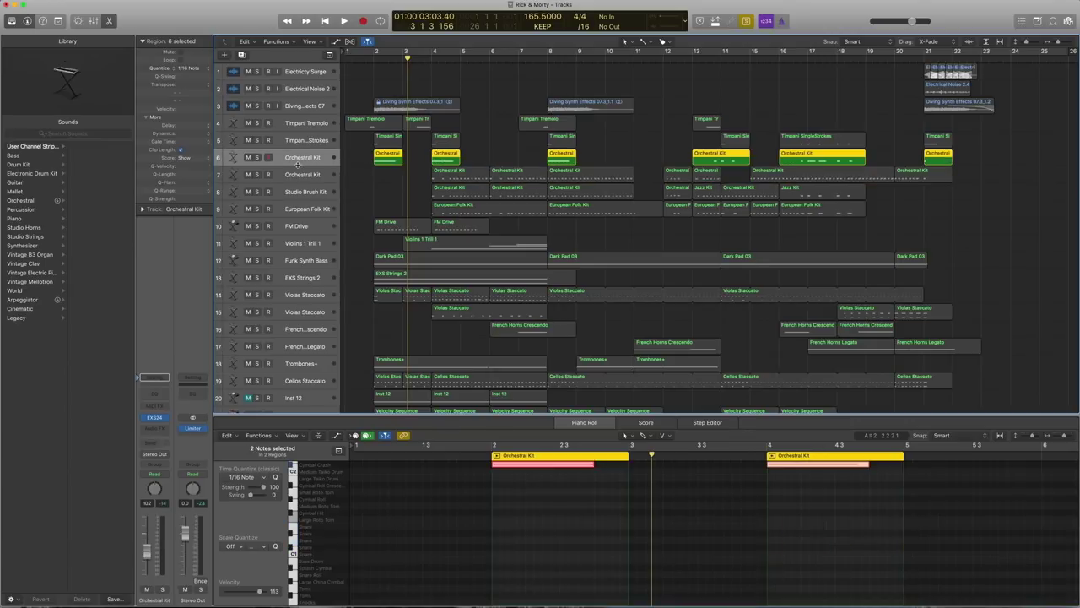
click(299, 173)
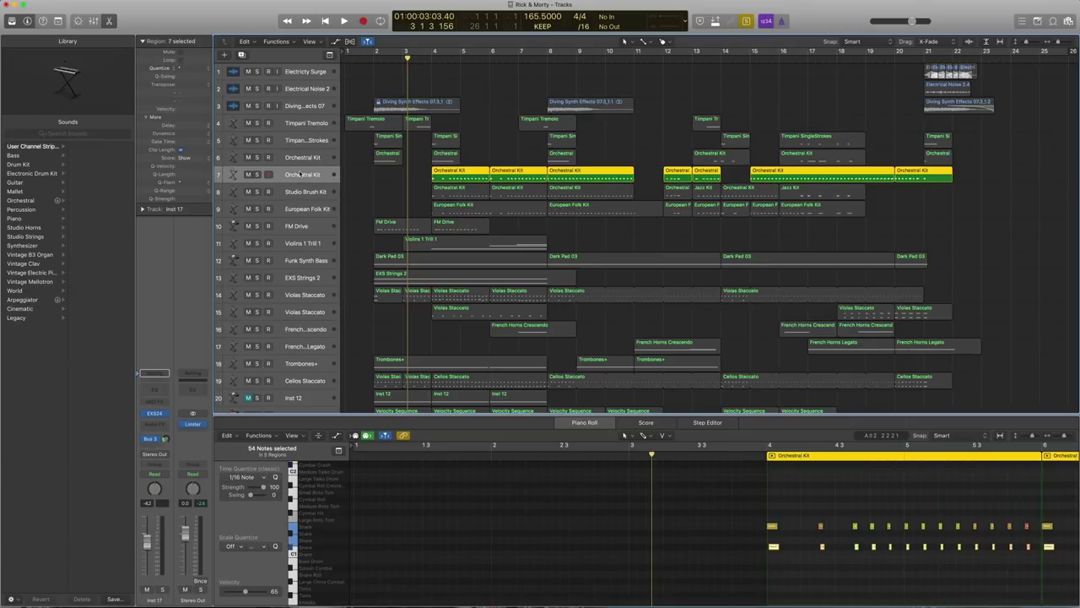
scroll(305, 169, down, 1)
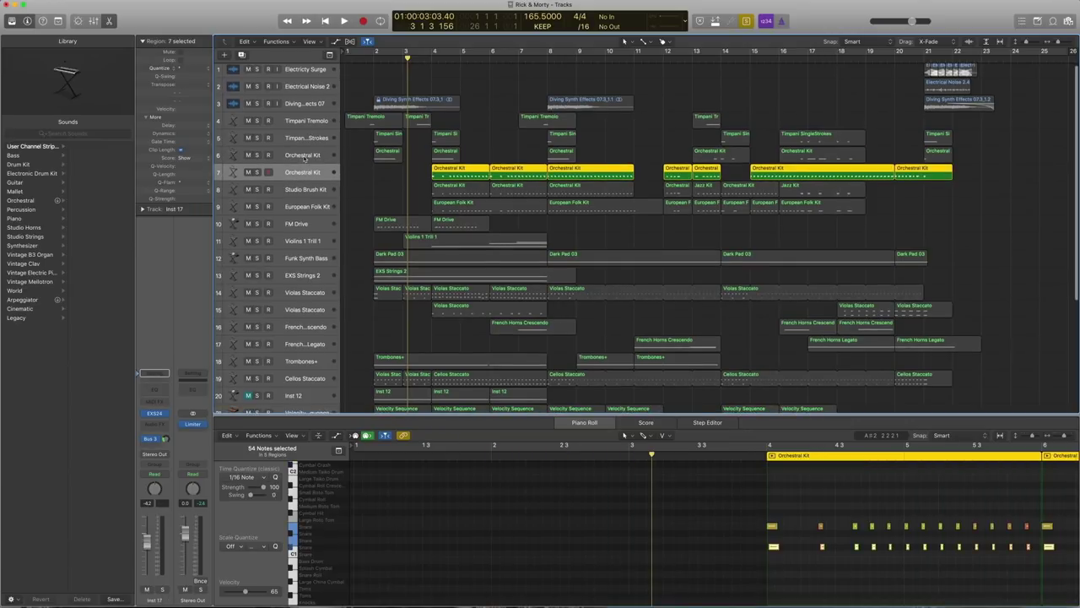
click(305, 157)
click(305, 173)
scroll(314, 157, right, 2)
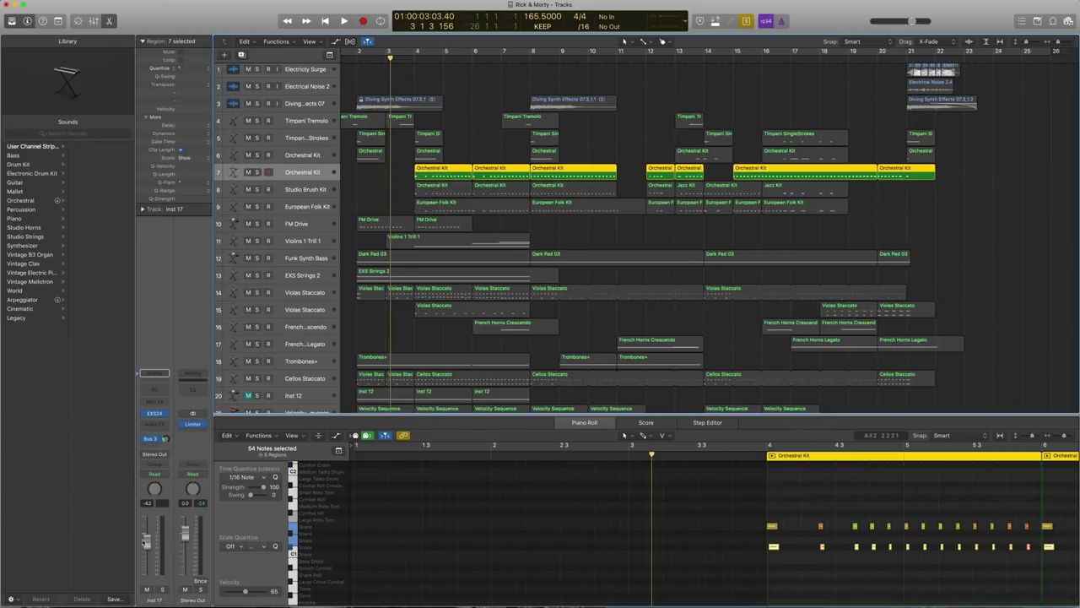
scroll(675, 532, up, 1)
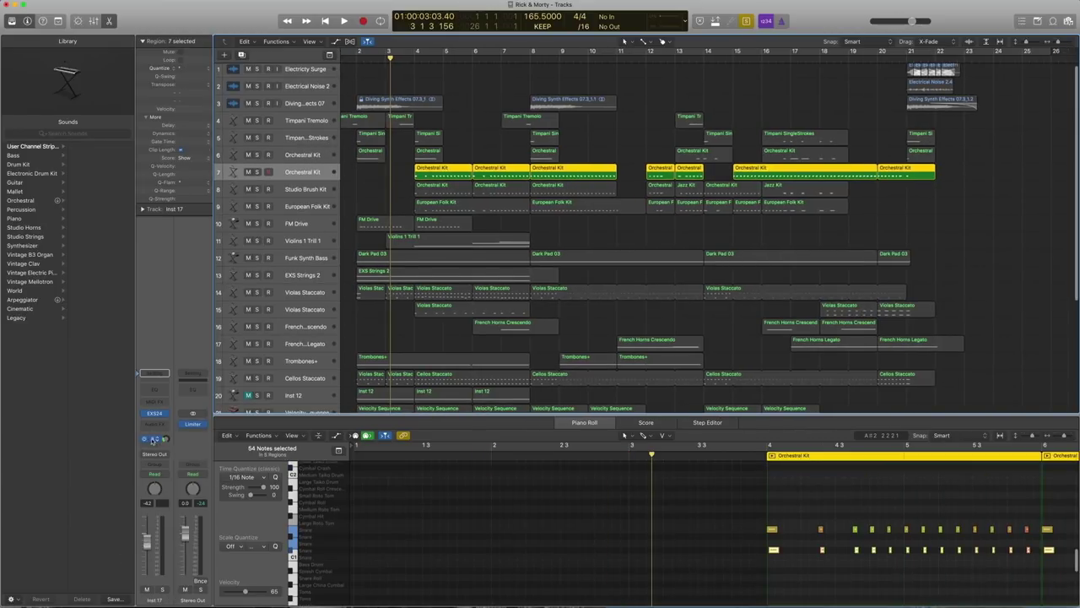
click(157, 440)
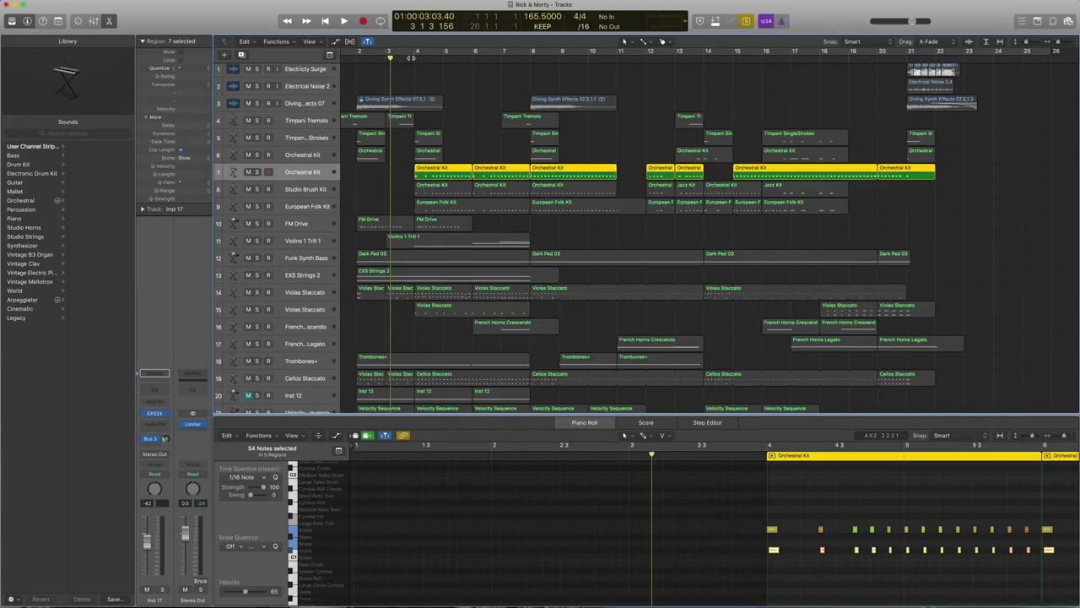
Play the track 7 snare pattern, selecting its five Orchestral Kit regions.
key(space)
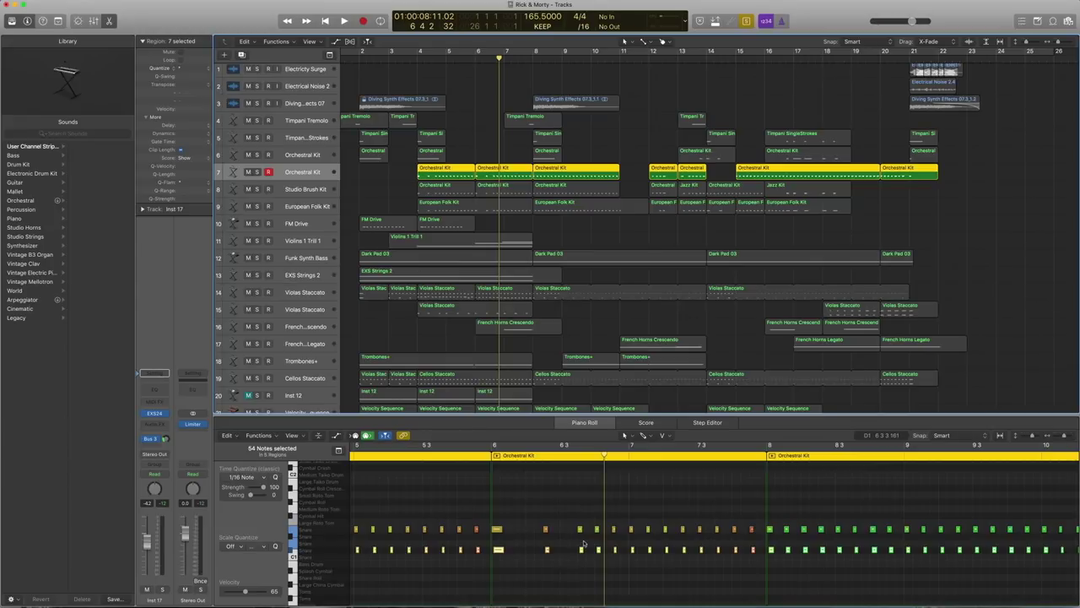
click(466, 169)
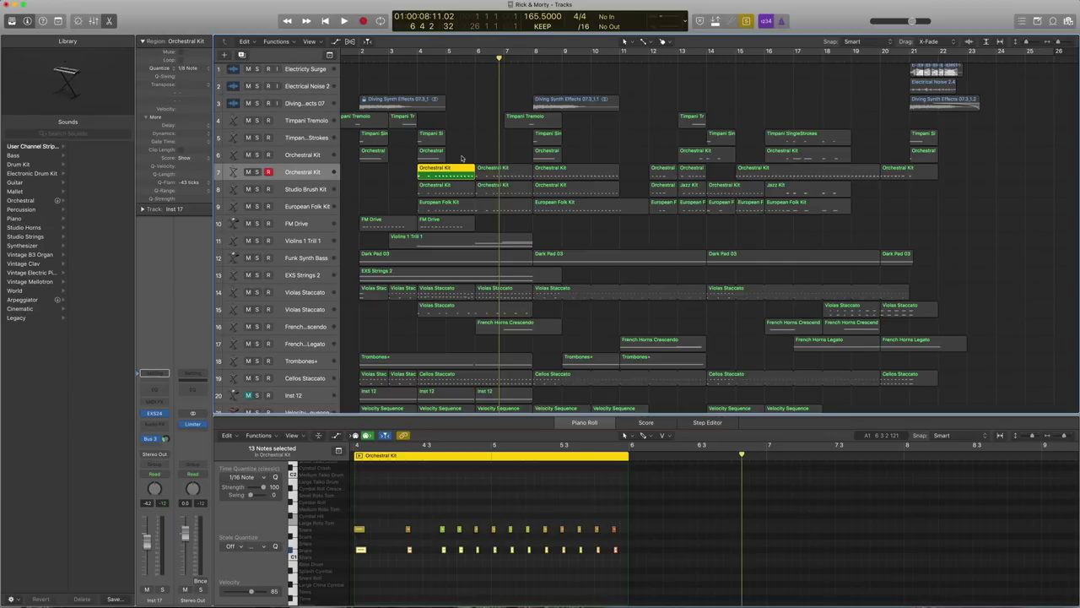
key(super+a)
key(shift+s)
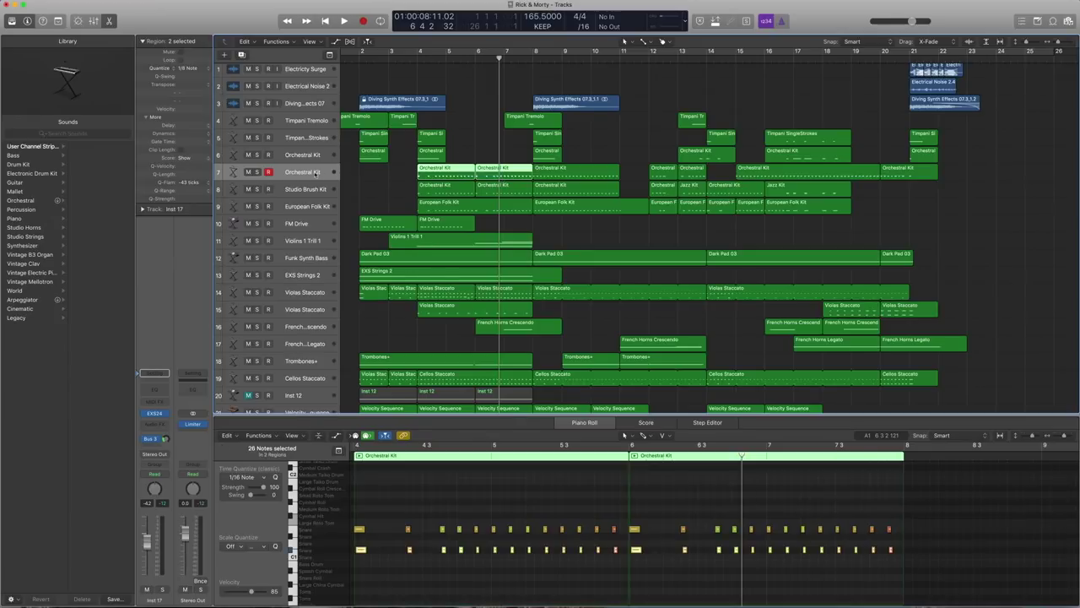
key(space)
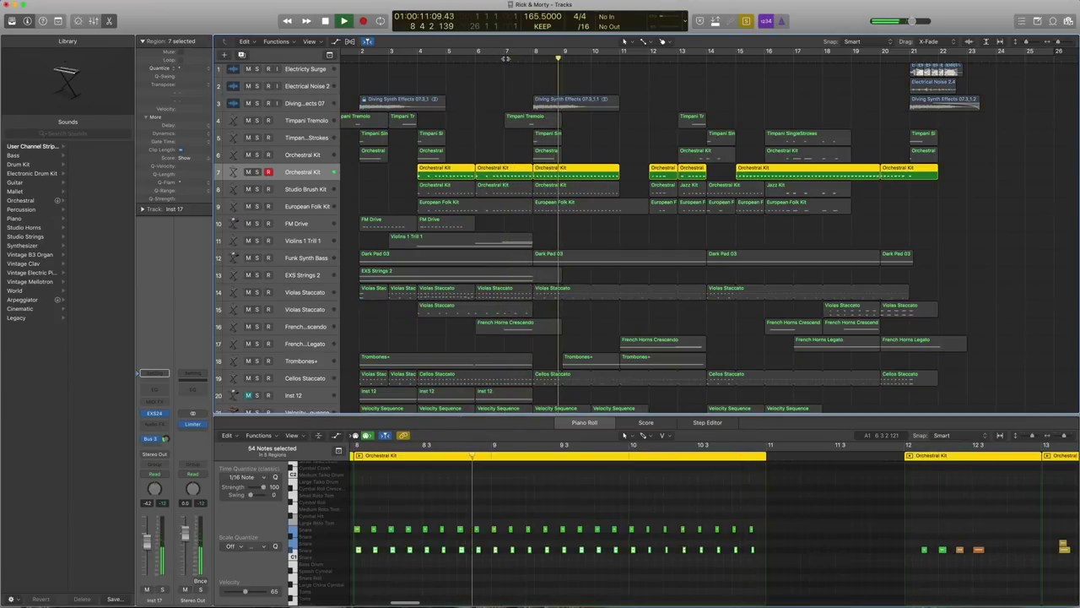
key(space)
key(super+a)
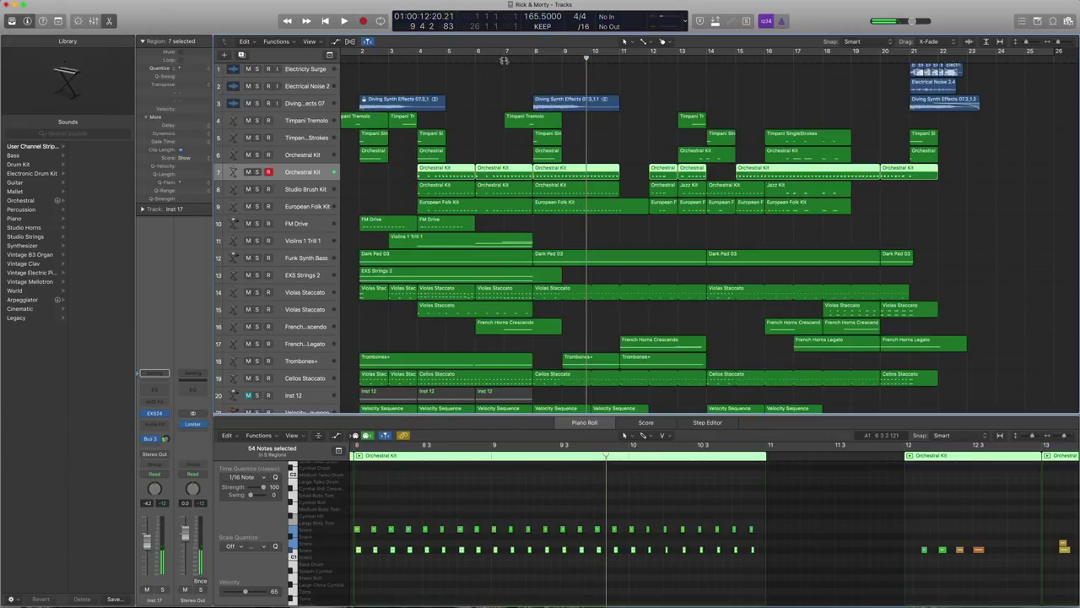
Select the Studio Brush Kit track and reveal its patch in the library.
click(304, 189)
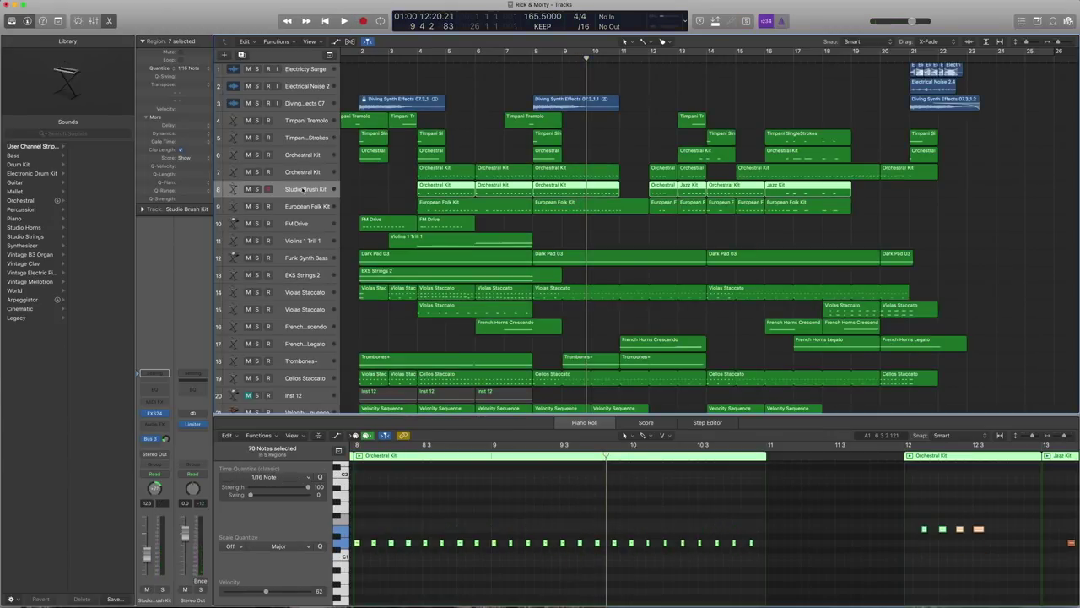
click(135, 414)
scroll(80, 210, left, 5)
scroll(64, 147, right, 3)
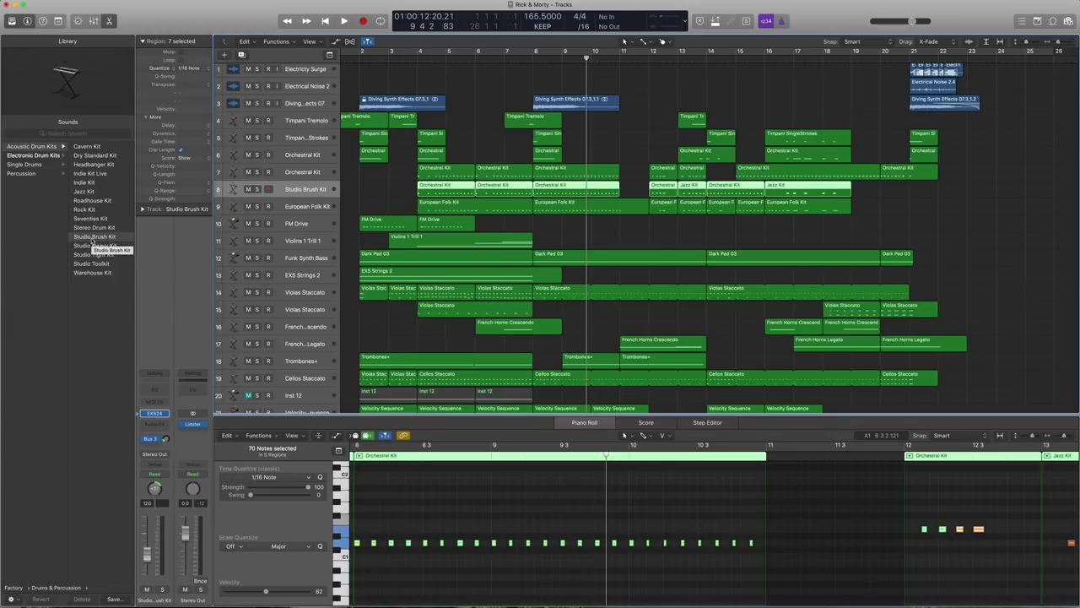
Solo the first three Studio Brush Kit regions and play them from bar 4.
drag(624, 187, 413, 187)
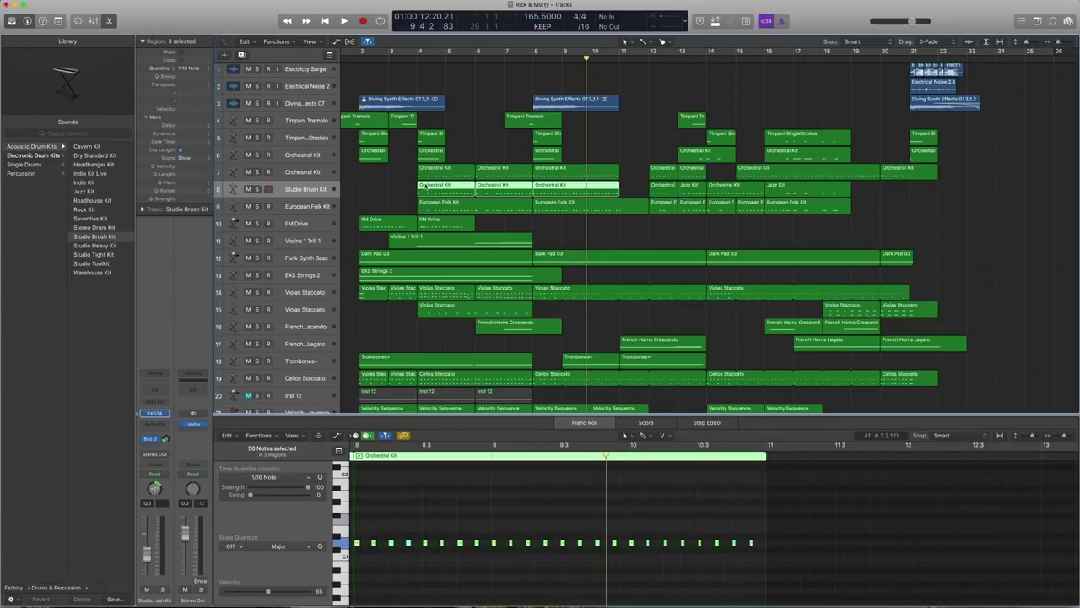
key(ctrl+s)
key(shift+Return)
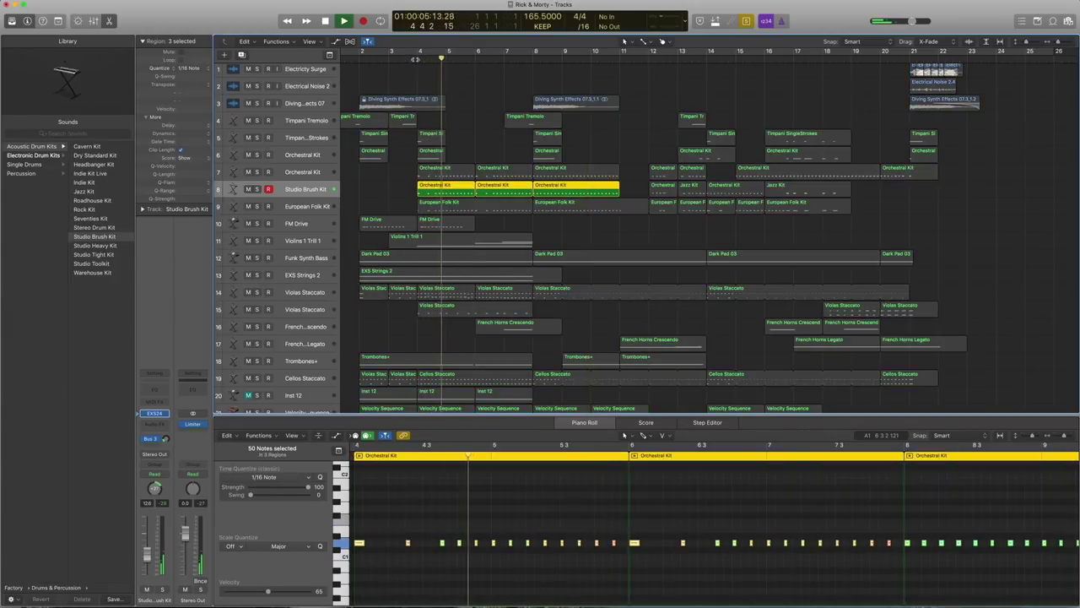
key(space)
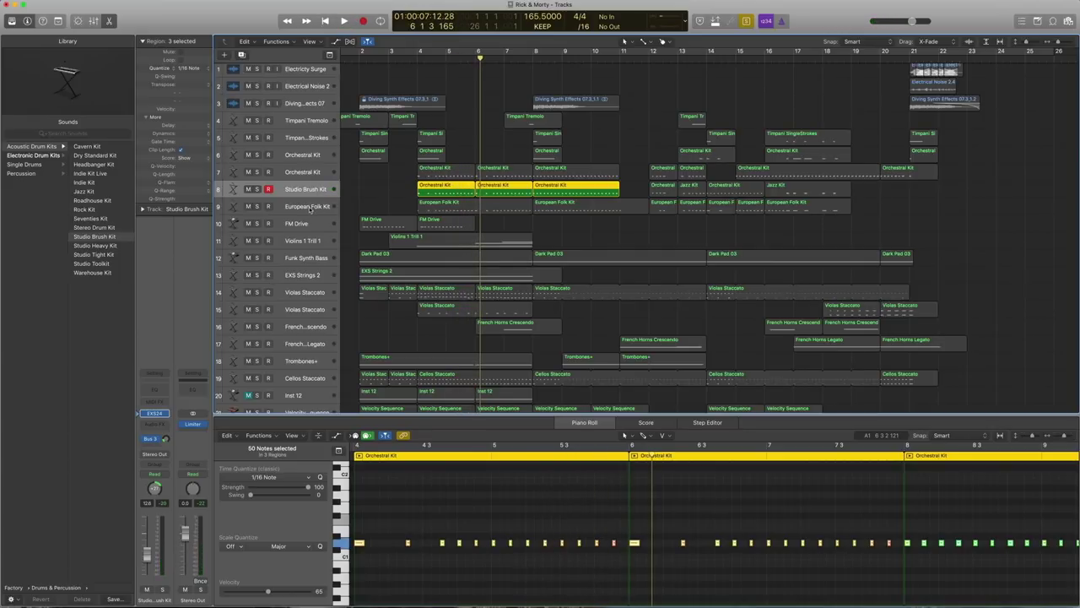
click(310, 210)
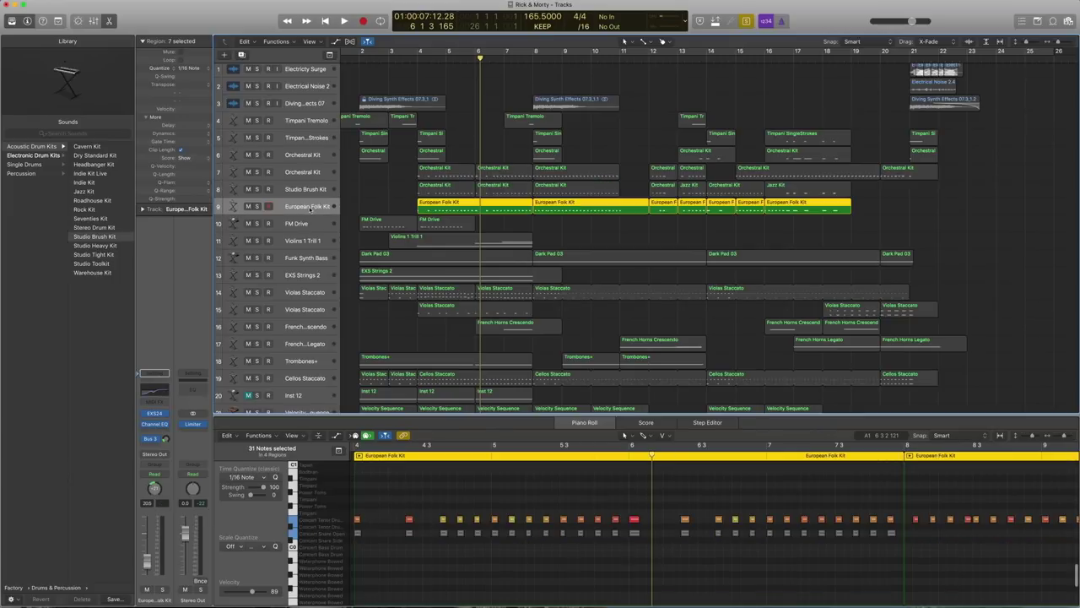
Show the European Folk Kit patch under World > European in the library.
click(137, 424)
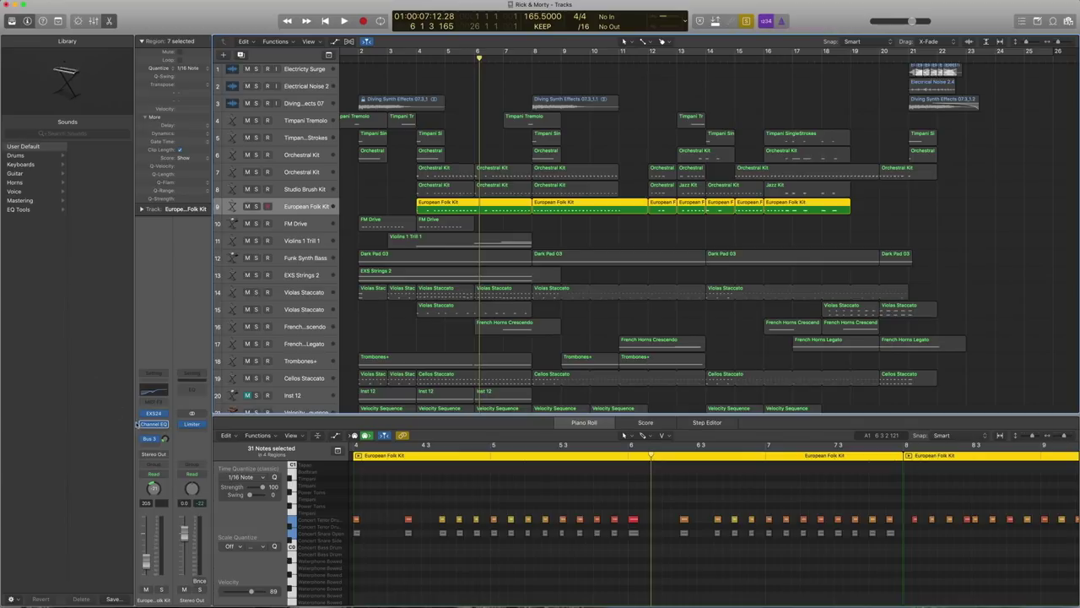
click(139, 413)
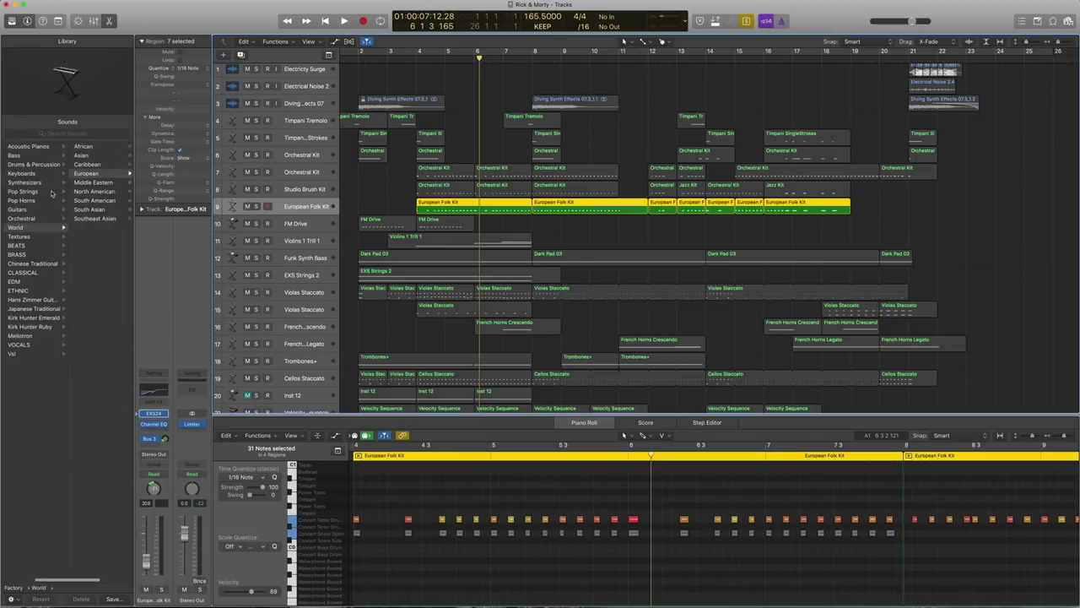
click(93, 172)
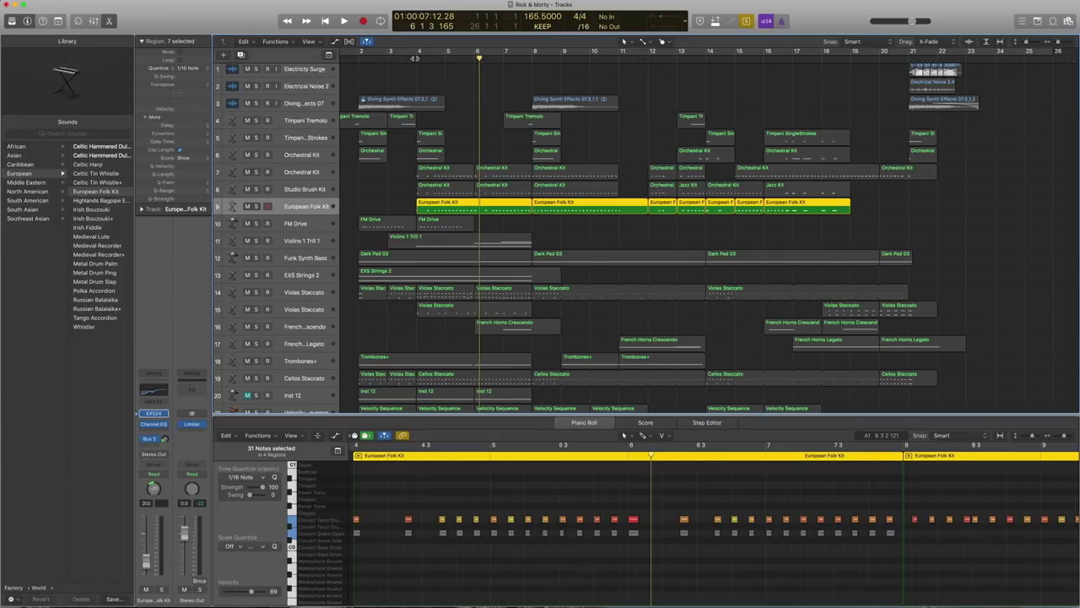
Play the European Folk Kit part from bar 4, stopping near bar 6.
double_click(416, 58)
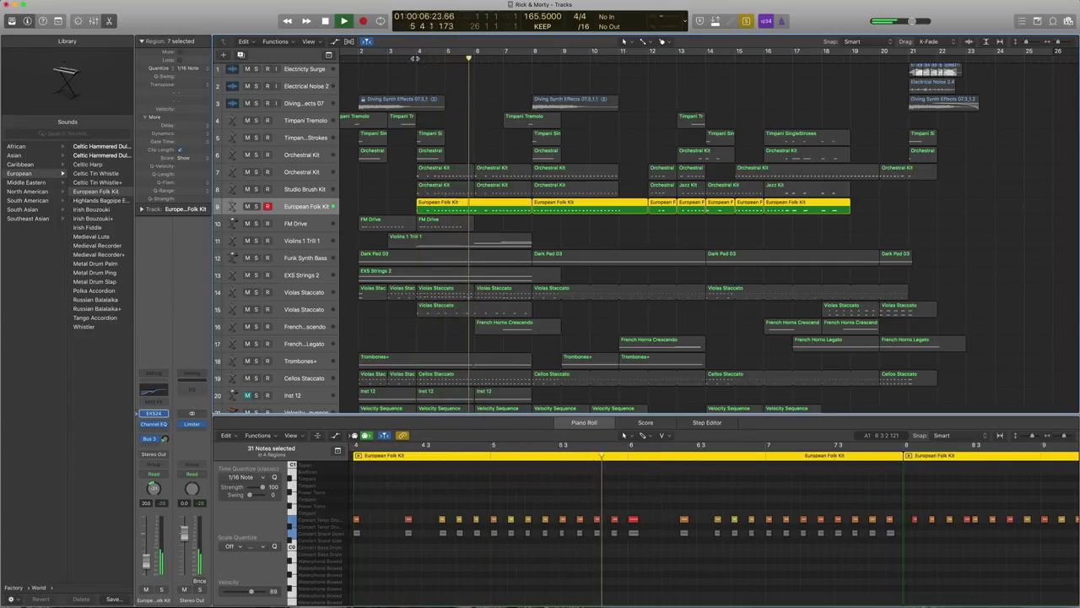
key(space)
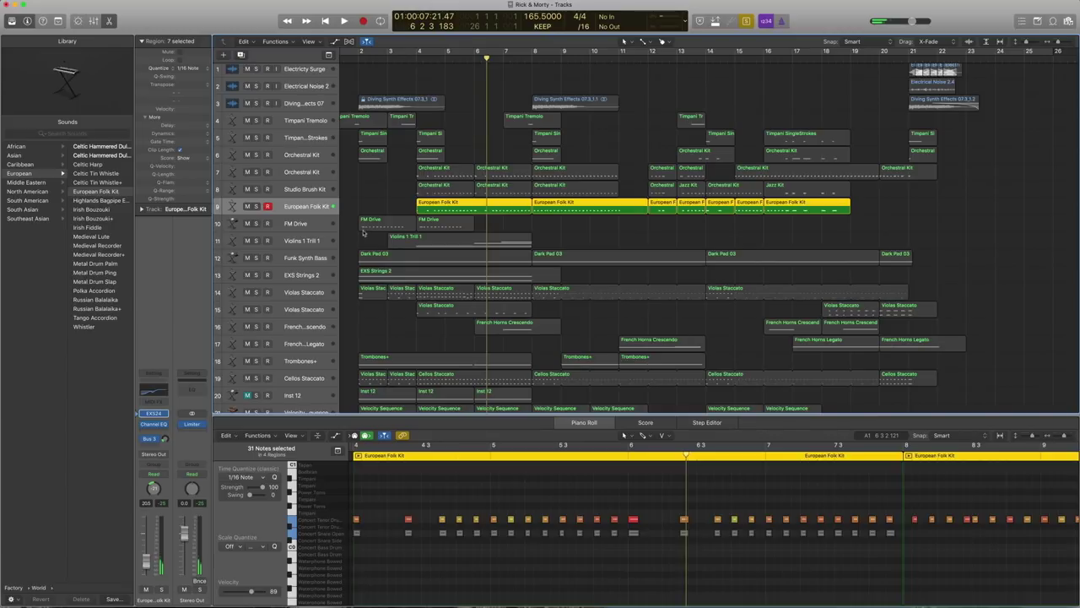
scroll(391, 189, right, 1)
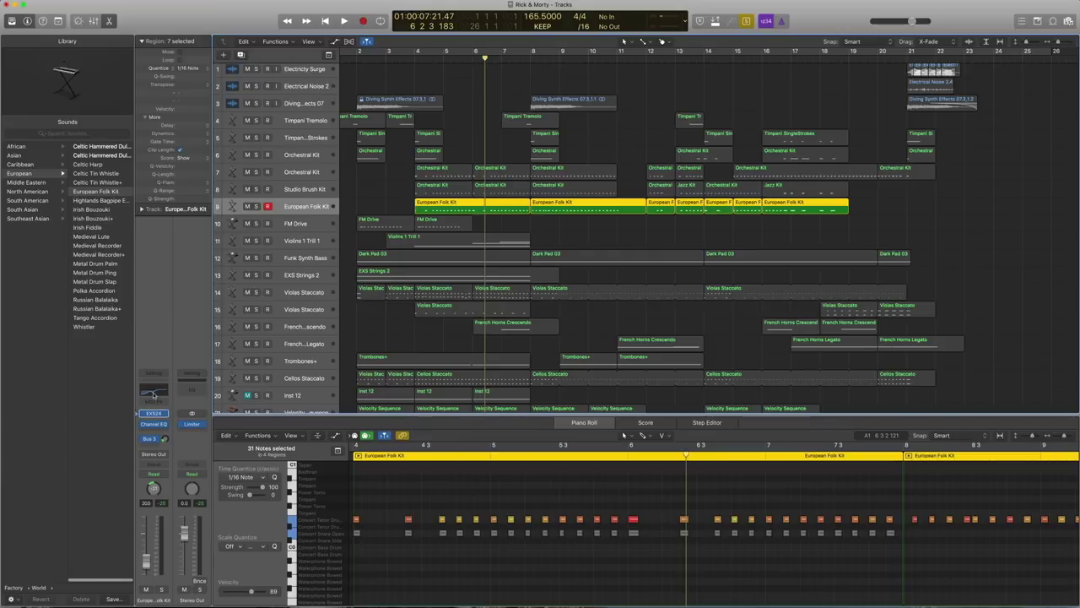
click(154, 393)
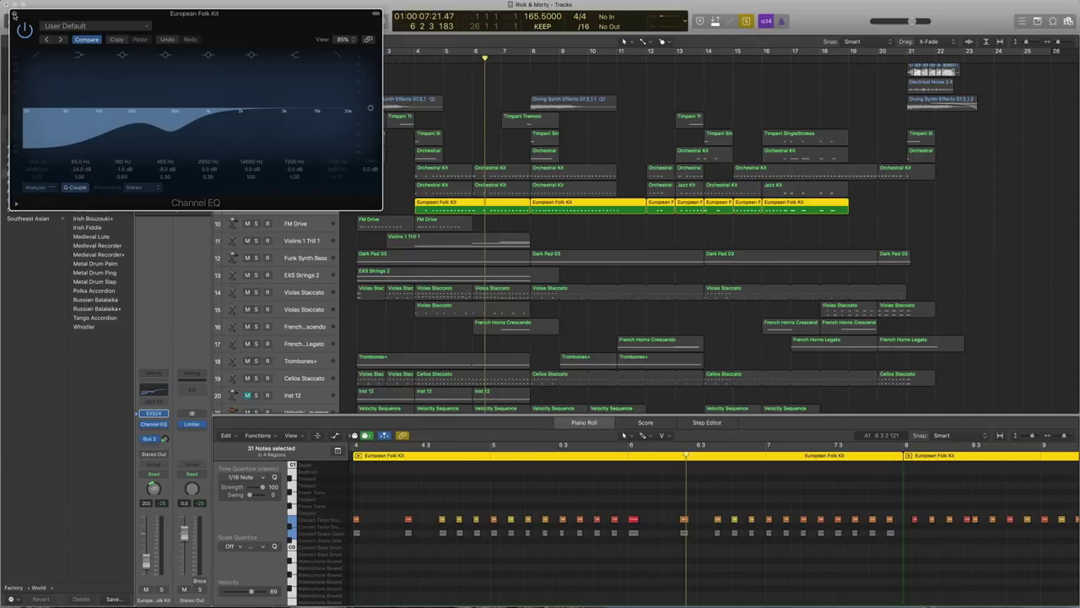
click(13, 16)
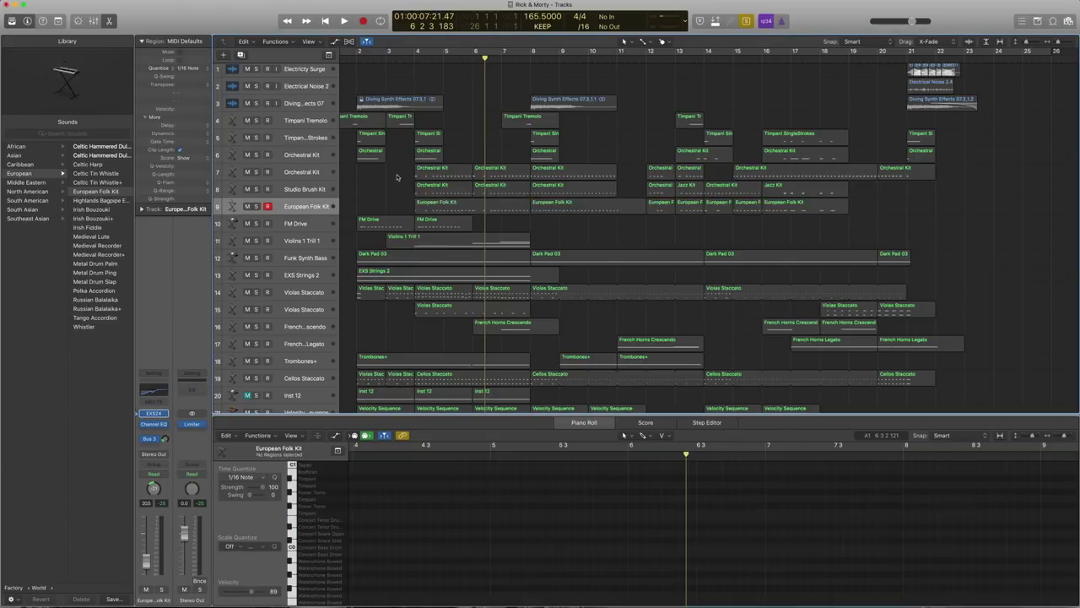
Select the Orchestral, Studio Brush and European Folk Kit regions at bars 4–6 and play them from bar 4.
click(300, 191)
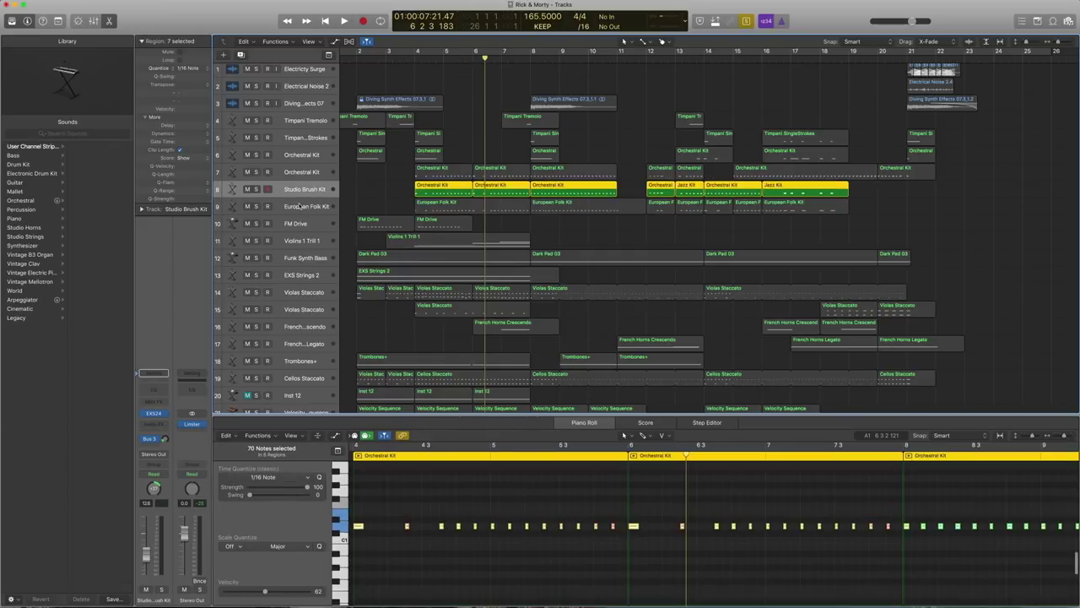
click(299, 205)
drag(394, 172, 496, 211)
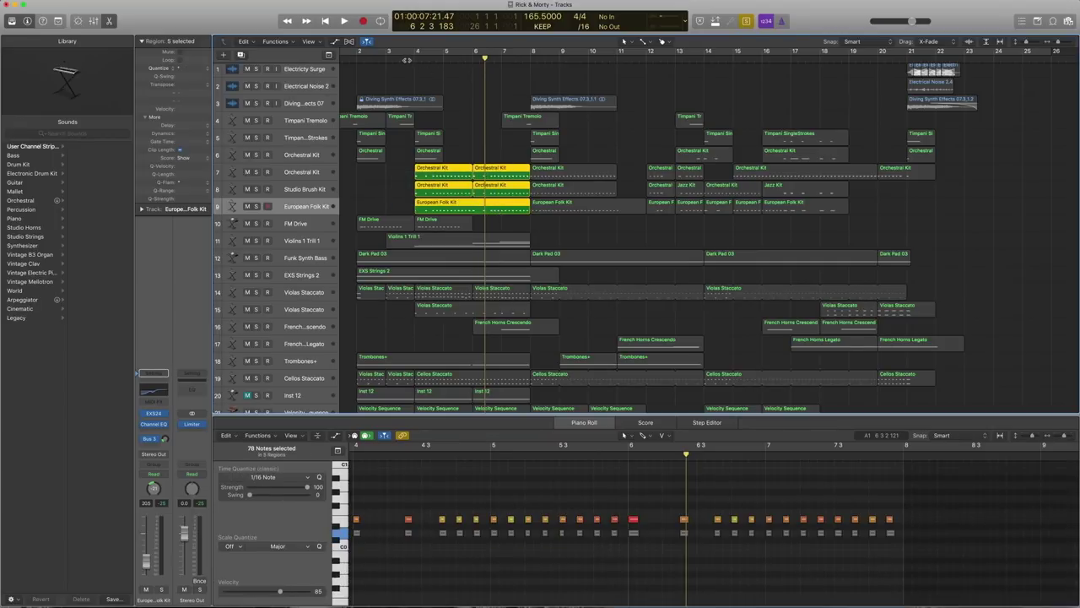
click(407, 61)
key(space)
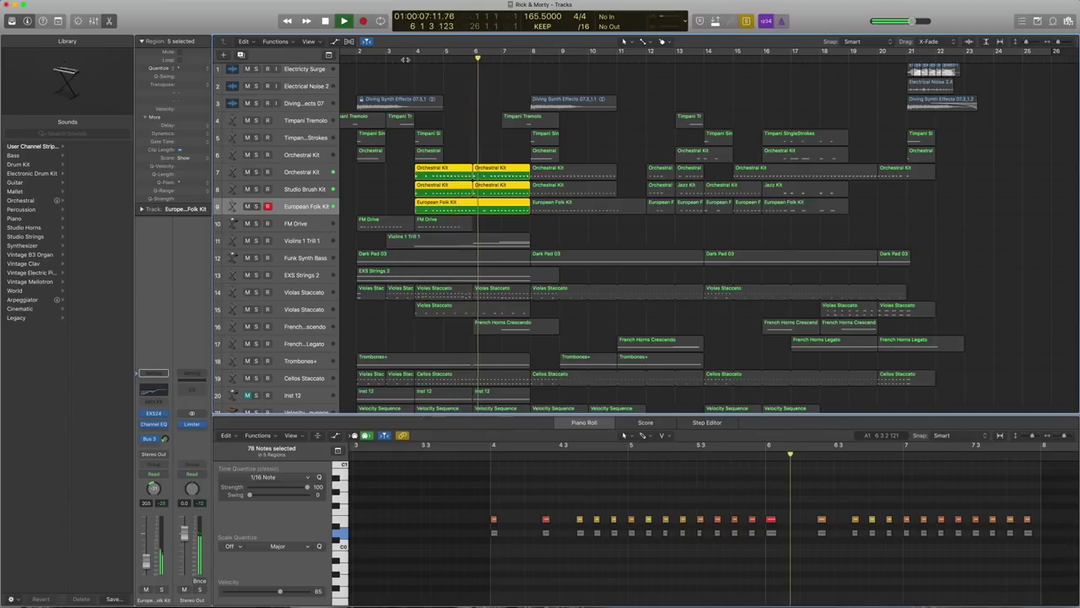
key(space)
click(441, 124)
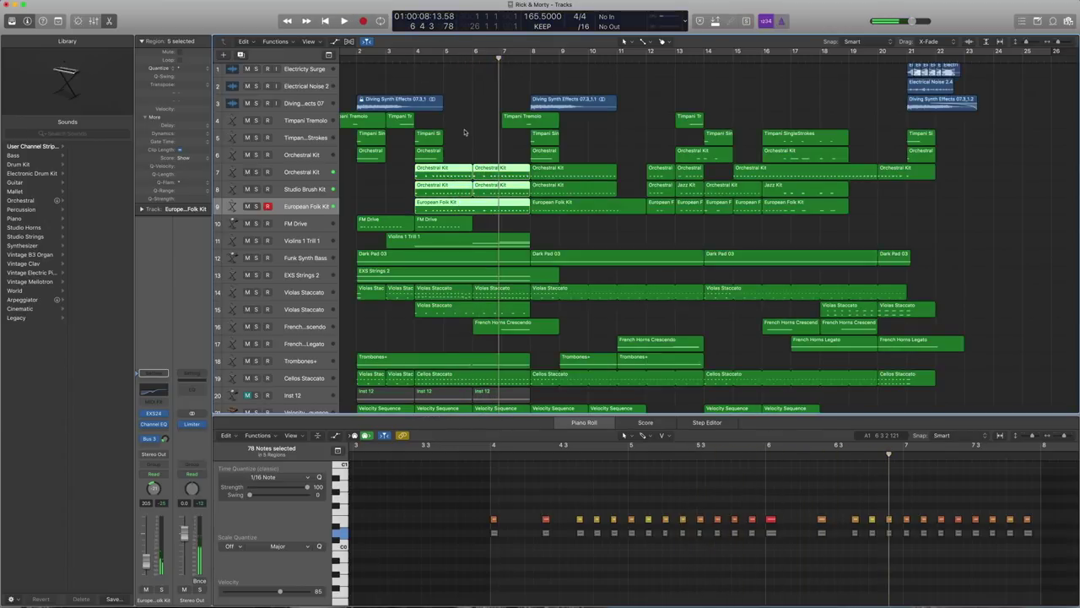
scroll(371, 196, up, 1)
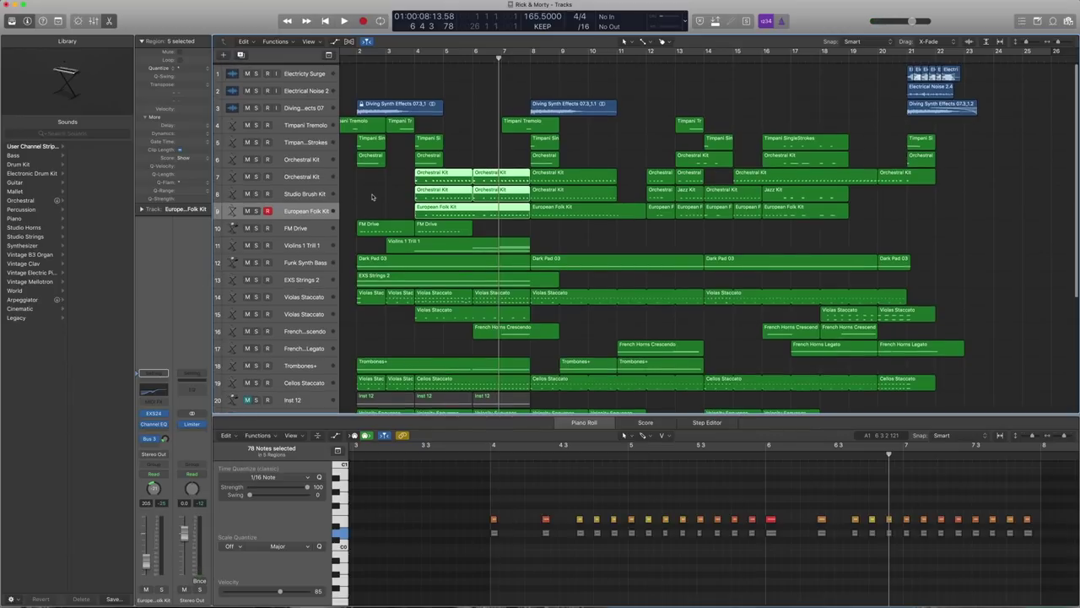
scroll(372, 197, left, 2)
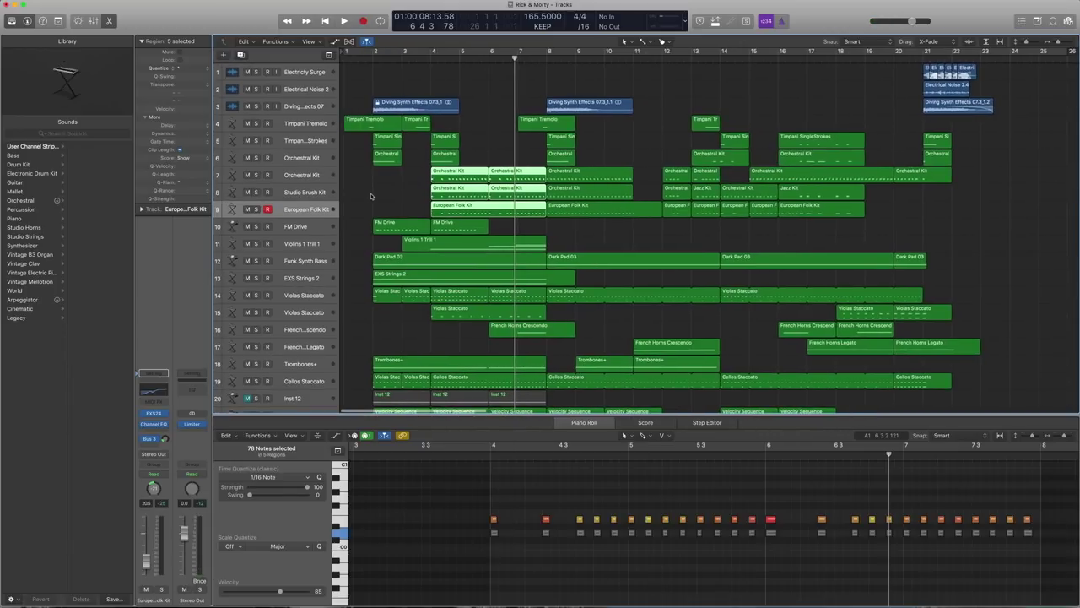
Select the Diving Synth Effects track, search the loop library, and preview Diving Synth Effects 07 twice.
click(309, 108)
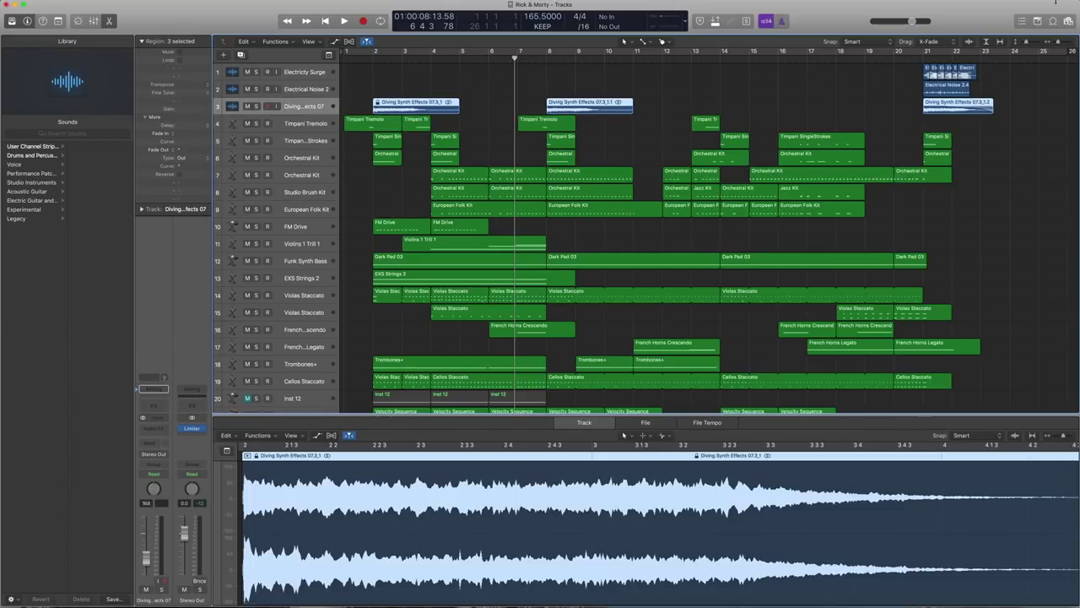
click(1053, 21)
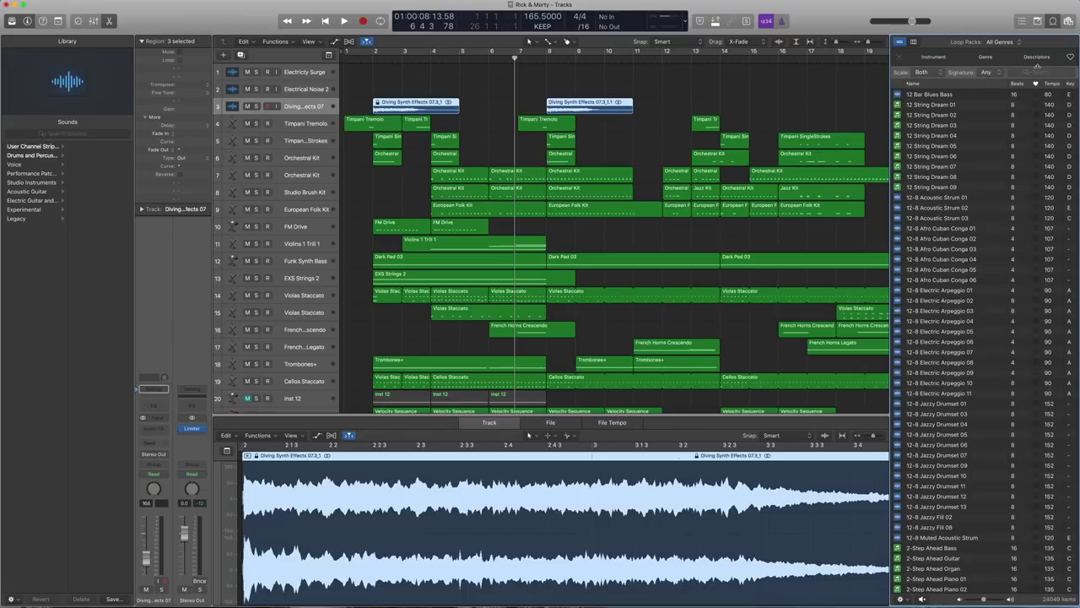
text(dlin)
text(g)
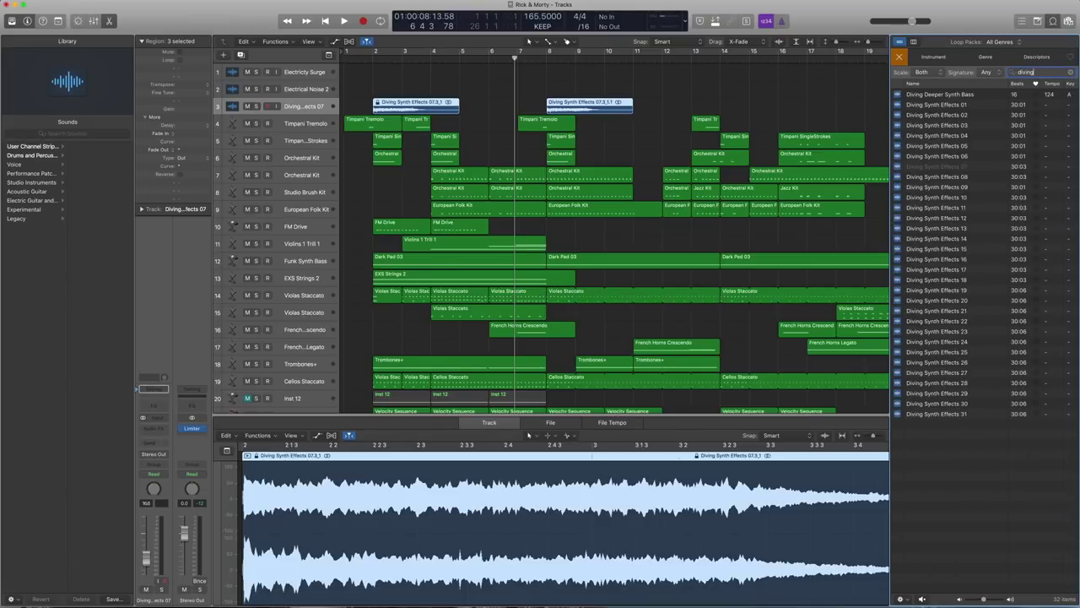
click(934, 168)
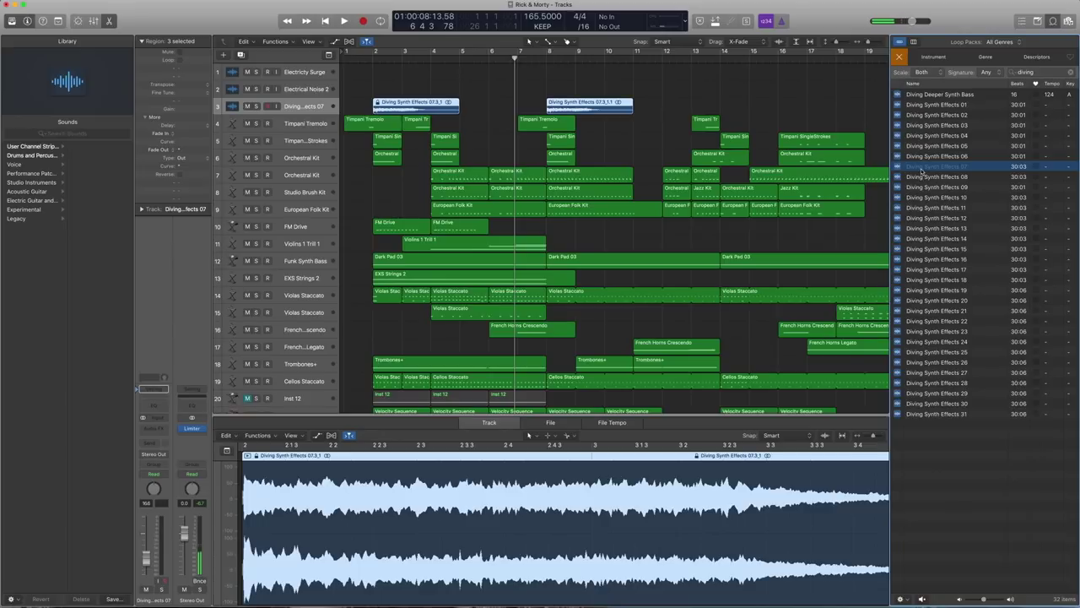
click(923, 169)
Close the loop library, stretch the end of the first Diving Synth Effects region, and play it.
click(1053, 21)
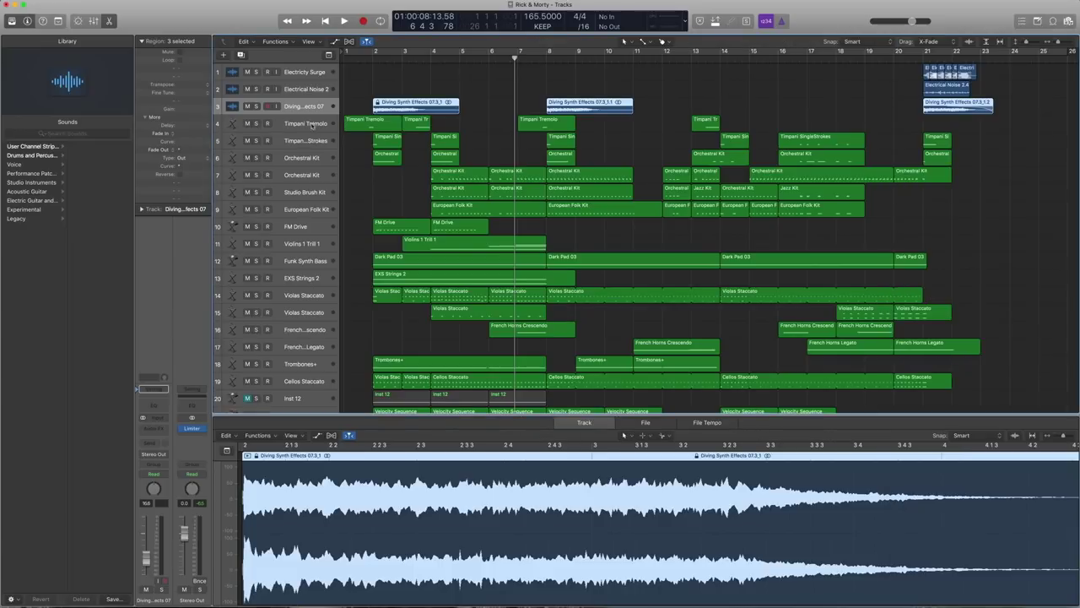
click(365, 88)
click(417, 110)
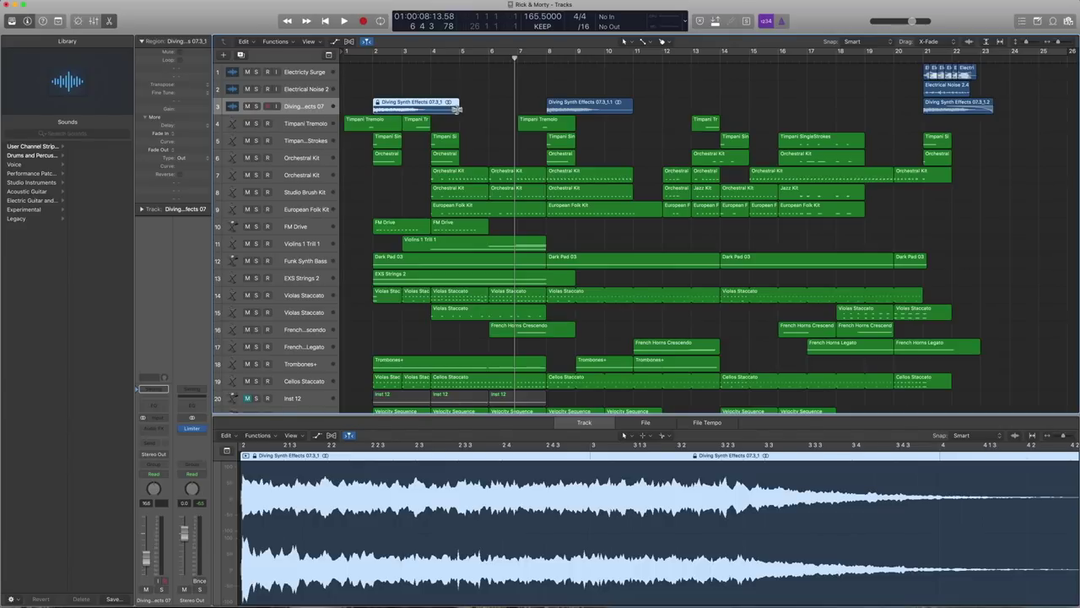
drag(456, 109, 459, 107)
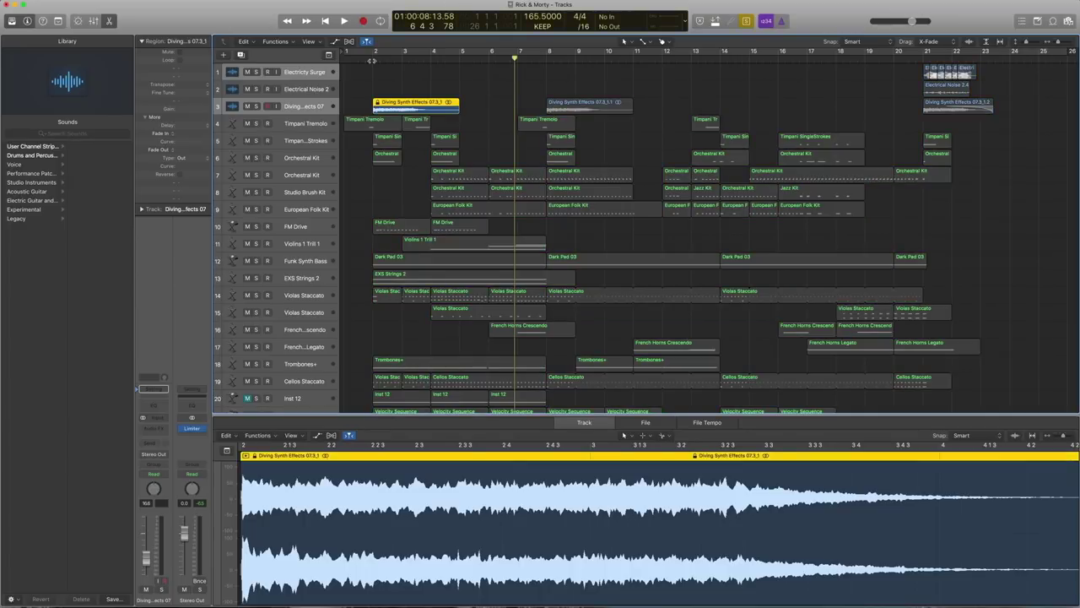
key(shift+space)
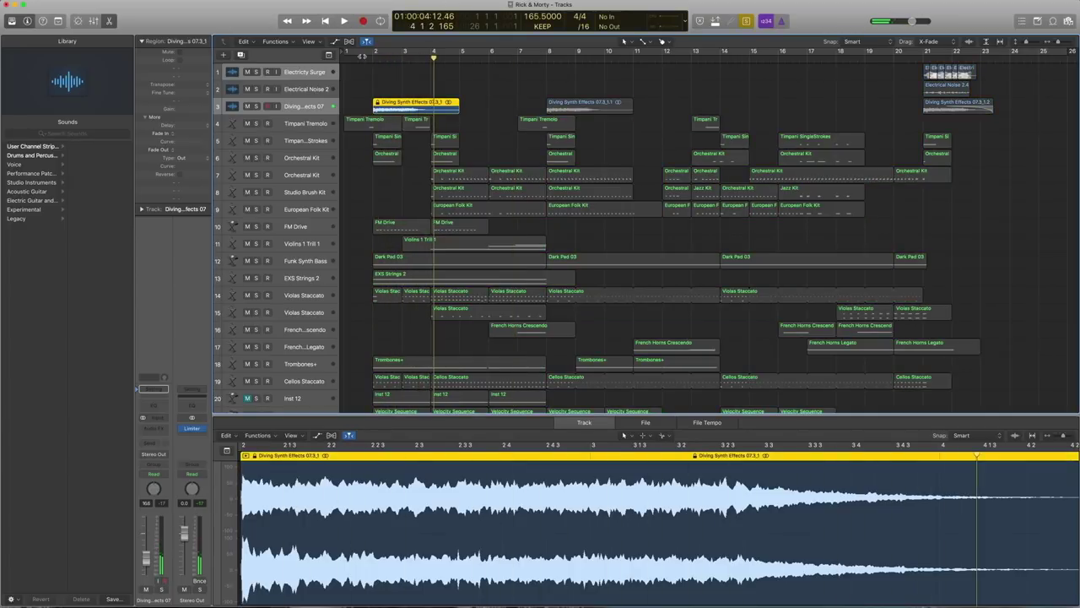
key(space)
key(shift+Return)
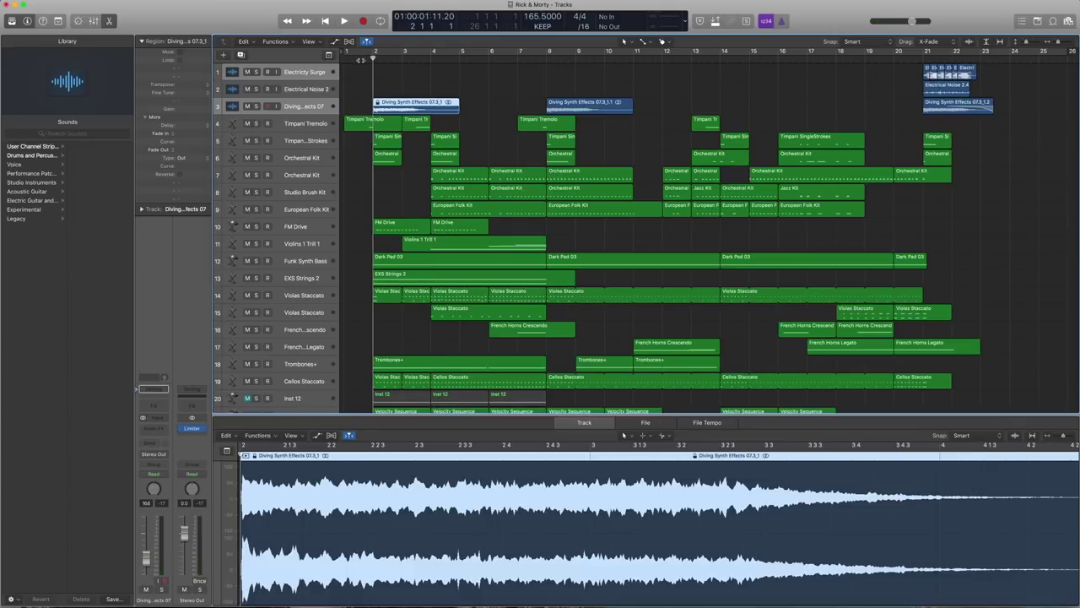
Select the opening regions on tracks 3–9, show their MIDI notes, and play from before bar 2.
click(361, 59)
drag(369, 82, 450, 210)
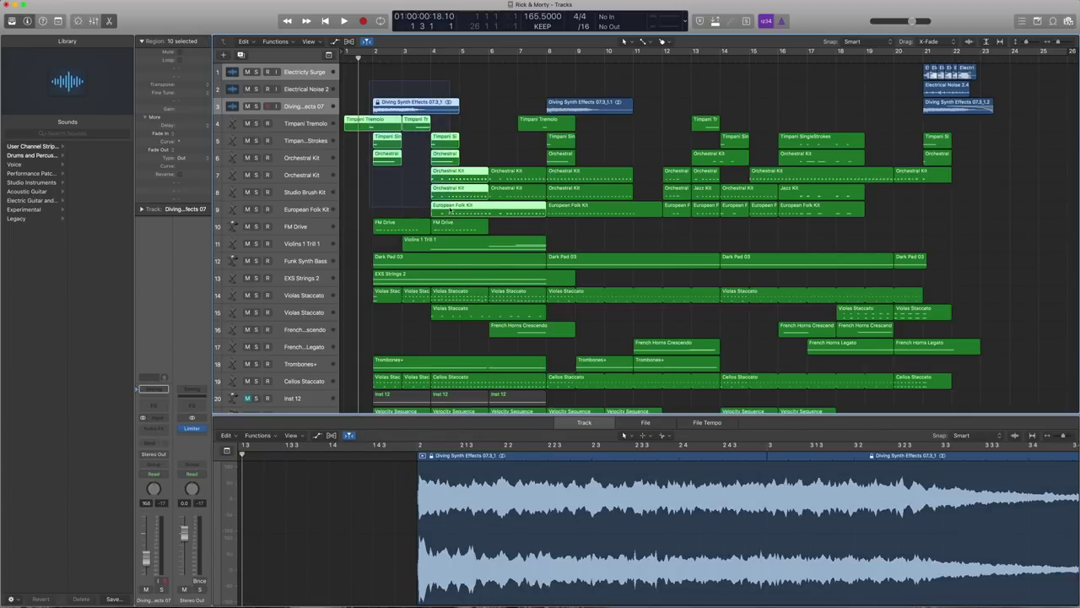
key(p)
key(space)
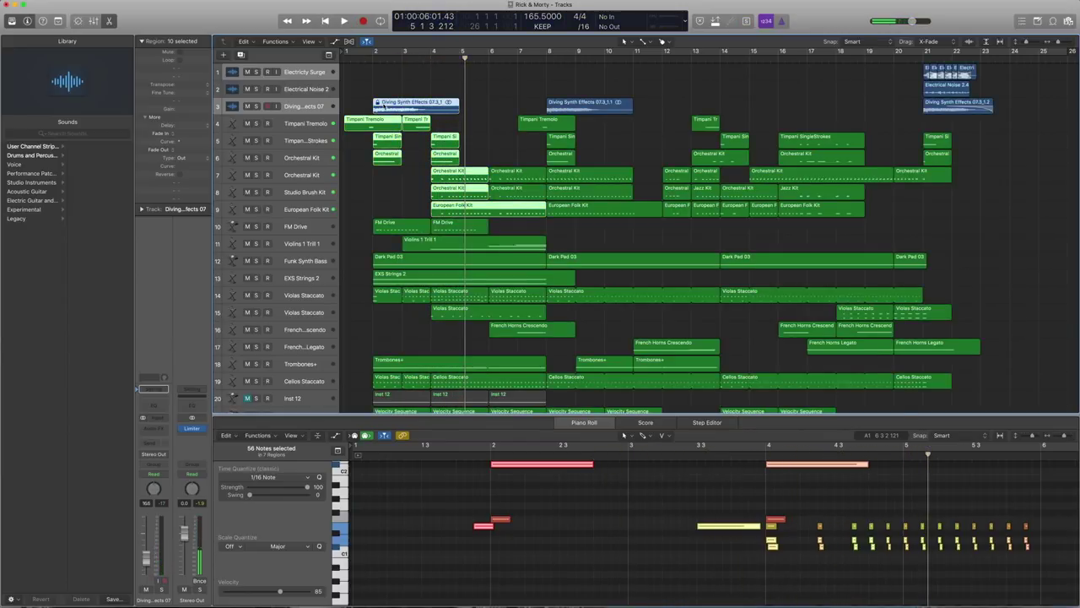
Solo the first FM Drive region and play it from bar 2.
click(301, 228)
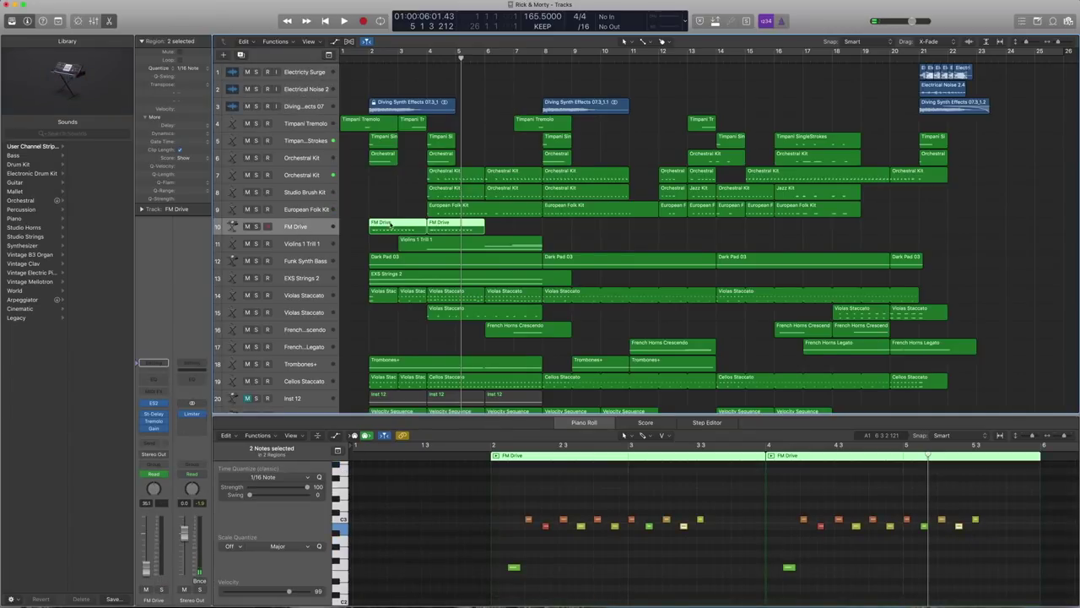
scroll(709, 231, left, 1)
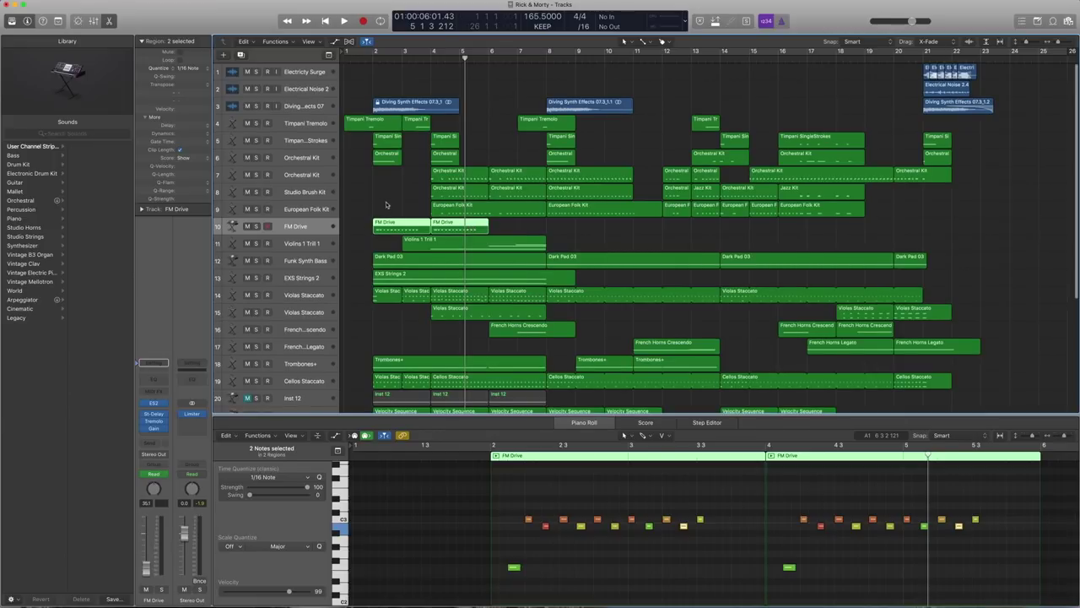
click(387, 228)
click(315, 227)
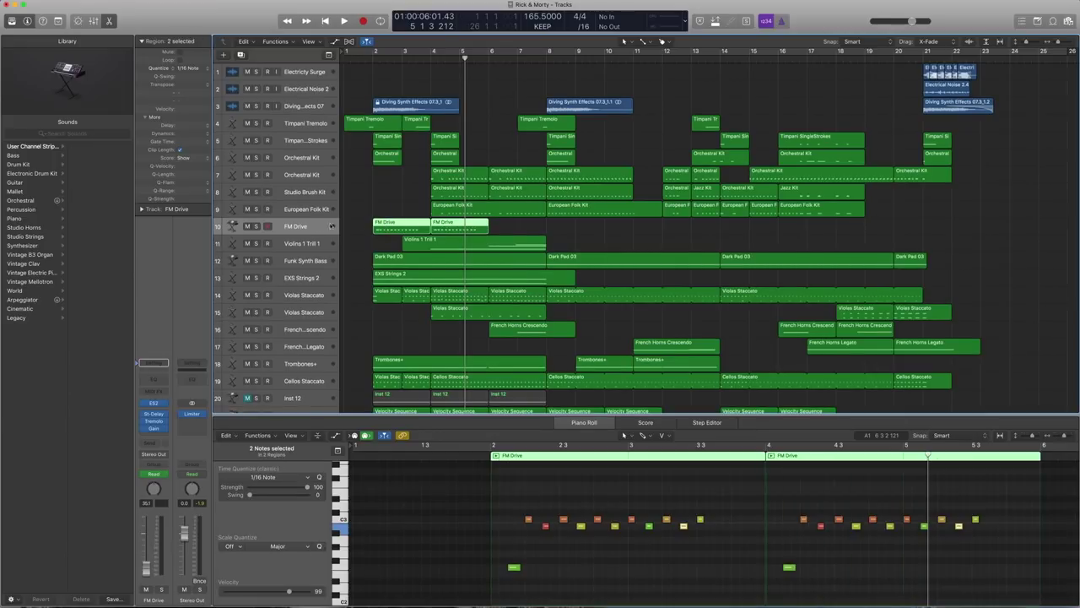
click(374, 223)
key(ctrl+s)
click(374, 57)
key(space)
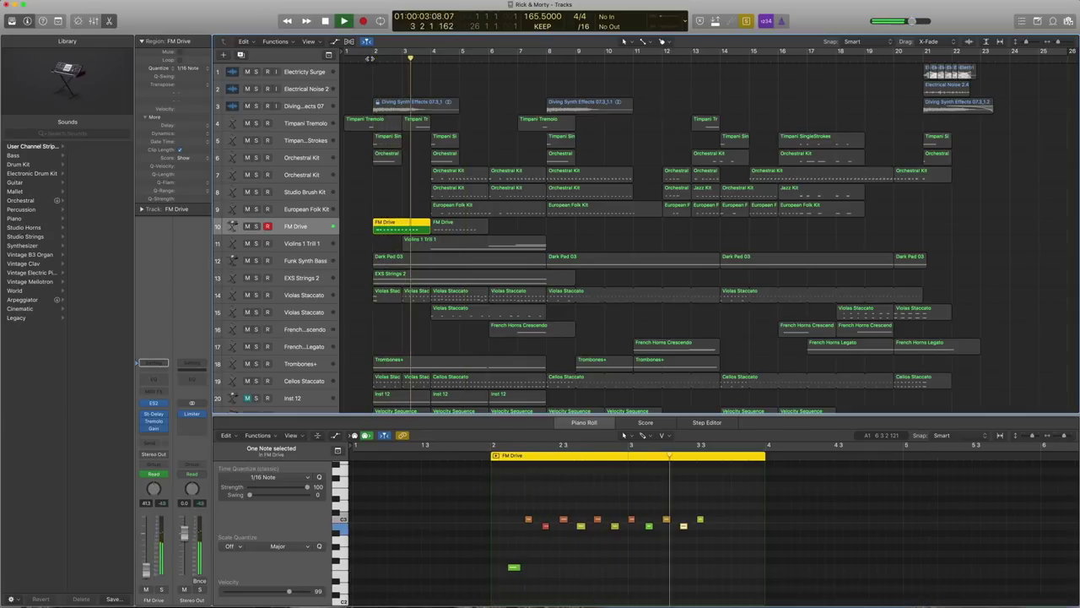
key(space)
Play both FM Drive regions from bar 2, unsolo them, and open the track's ES2 synth.
drag(517, 227, 392, 230)
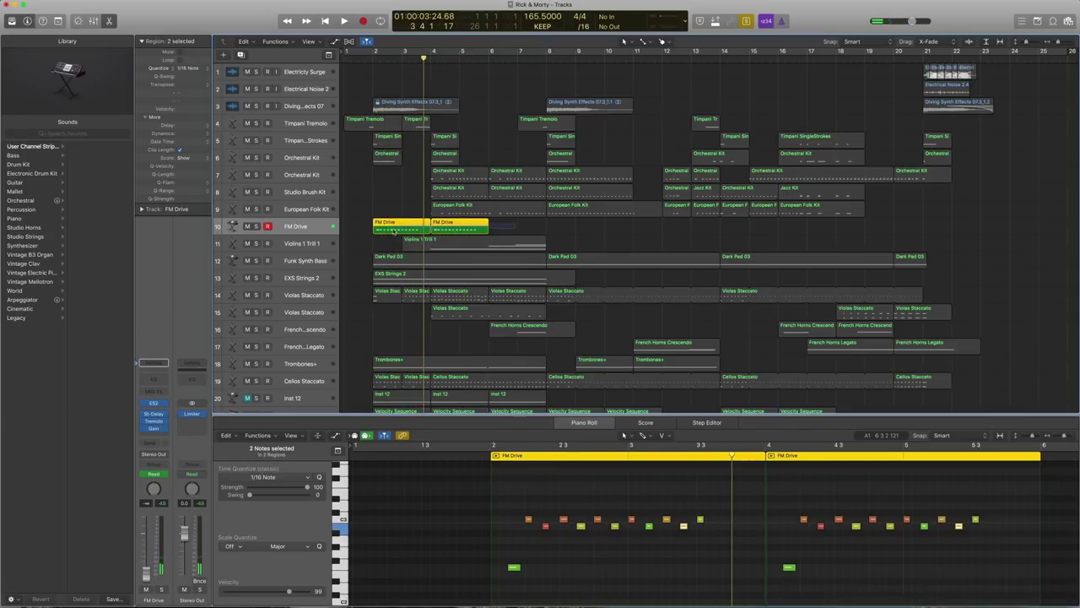
click(371, 57)
key(space)
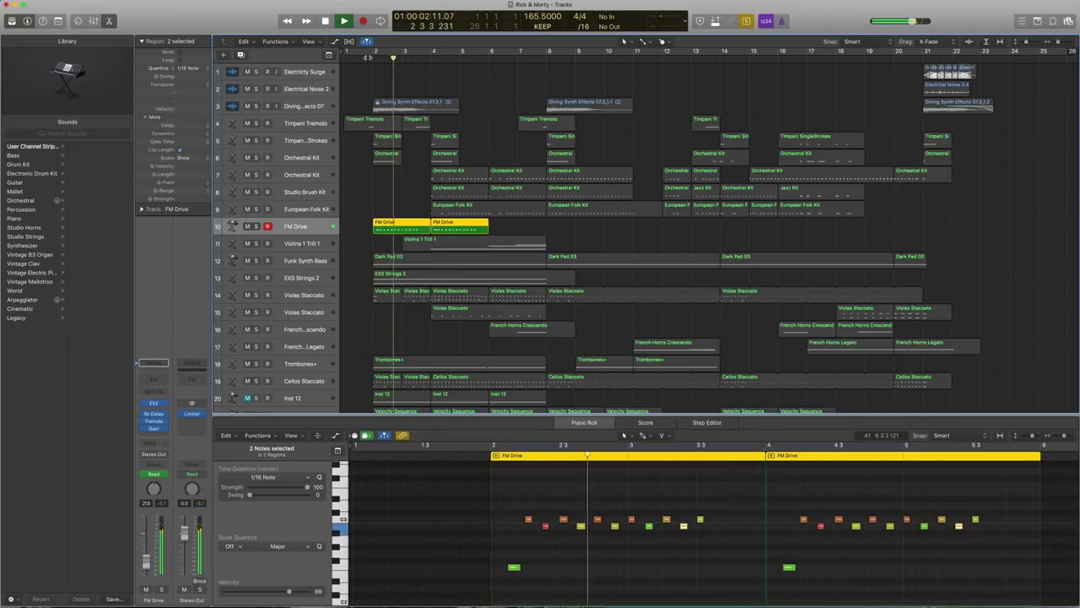
key(space)
key(ctrl+s)
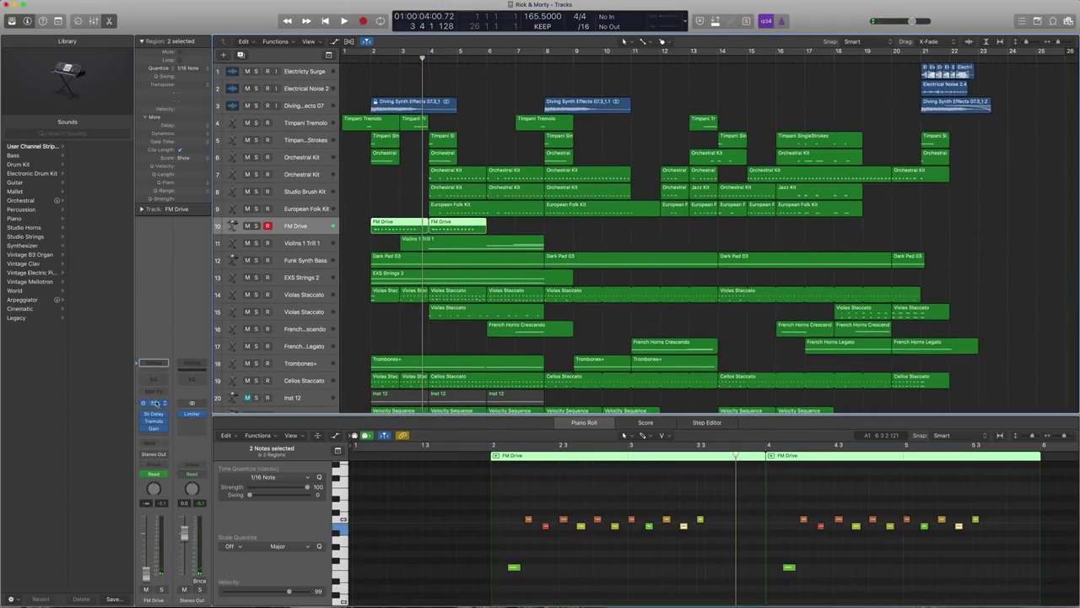
click(153, 403)
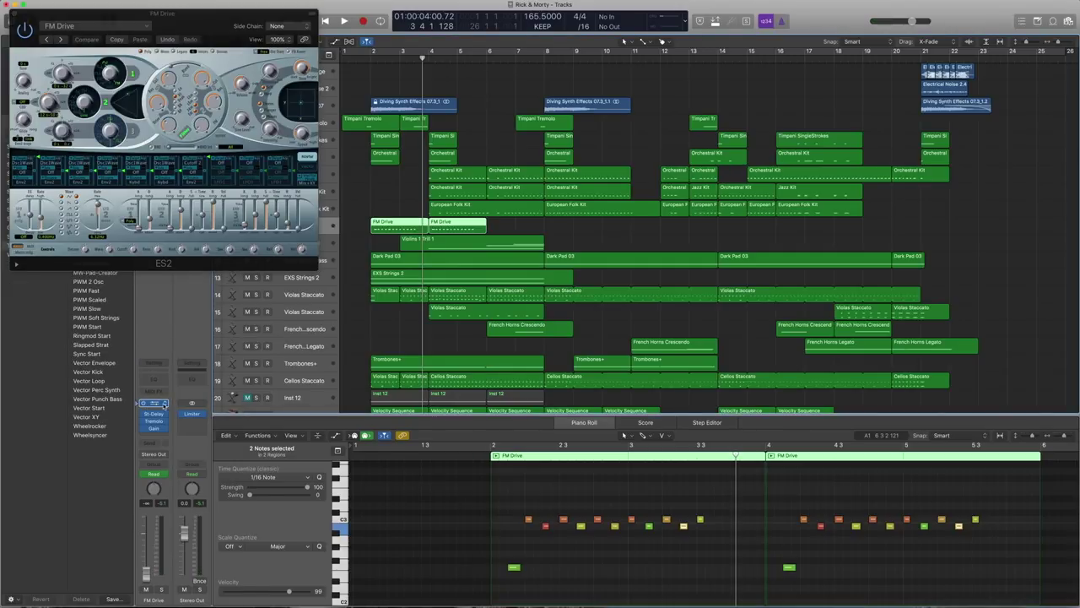
Check the ES2 slot and preset menu to confirm the Tutorial Settings FM Drive patch, then close the synth.
click(157, 404)
mouse_move(164, 401)
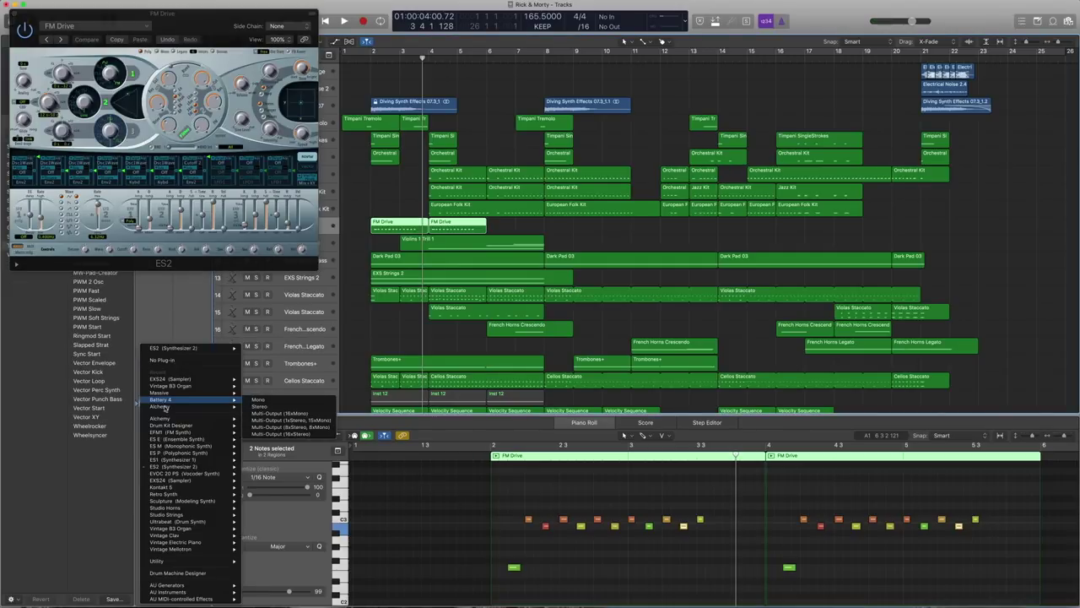
click(180, 322)
drag(86, 16, 151, 33)
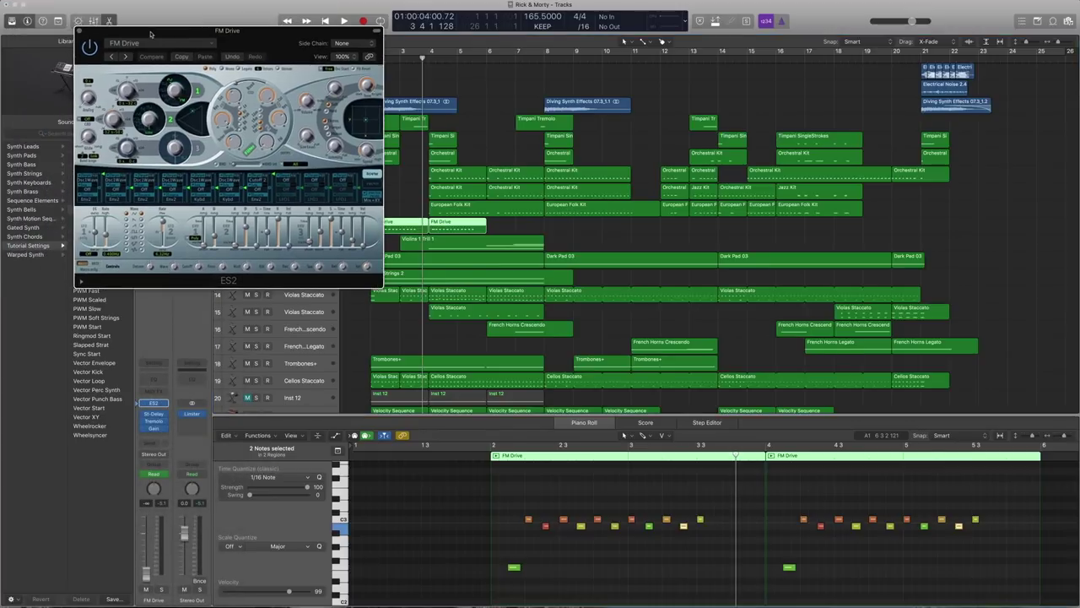
click(212, 44)
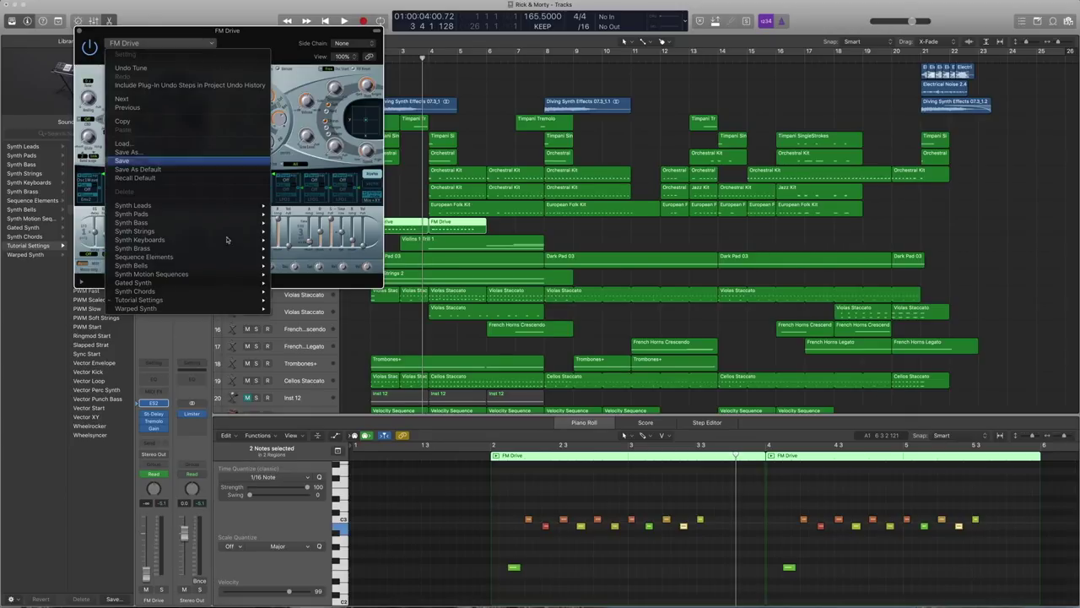
mouse_move(241, 300)
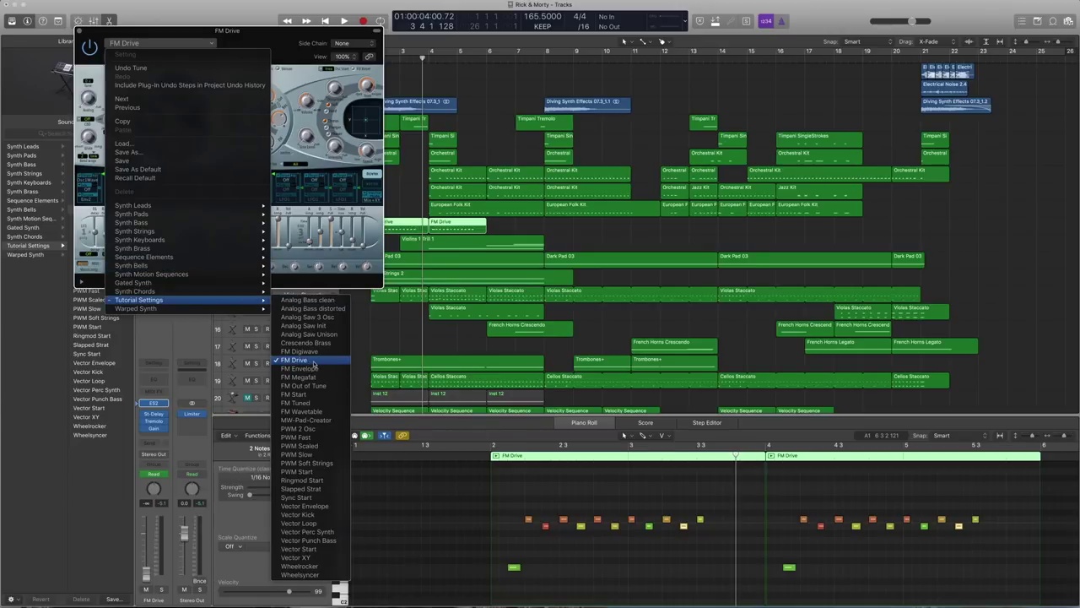
click(264, 30)
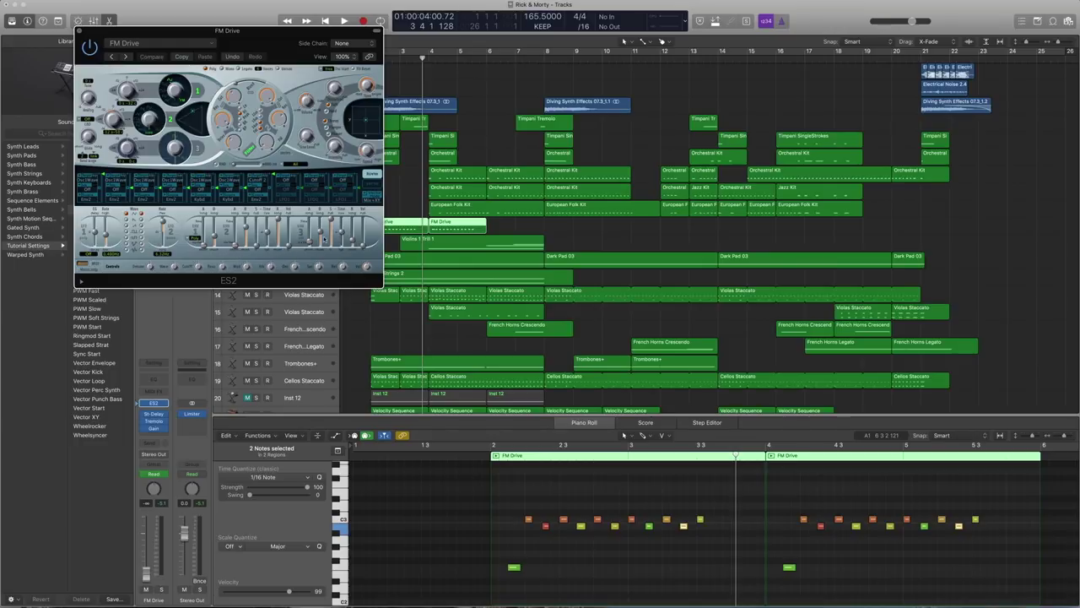
click(79, 31)
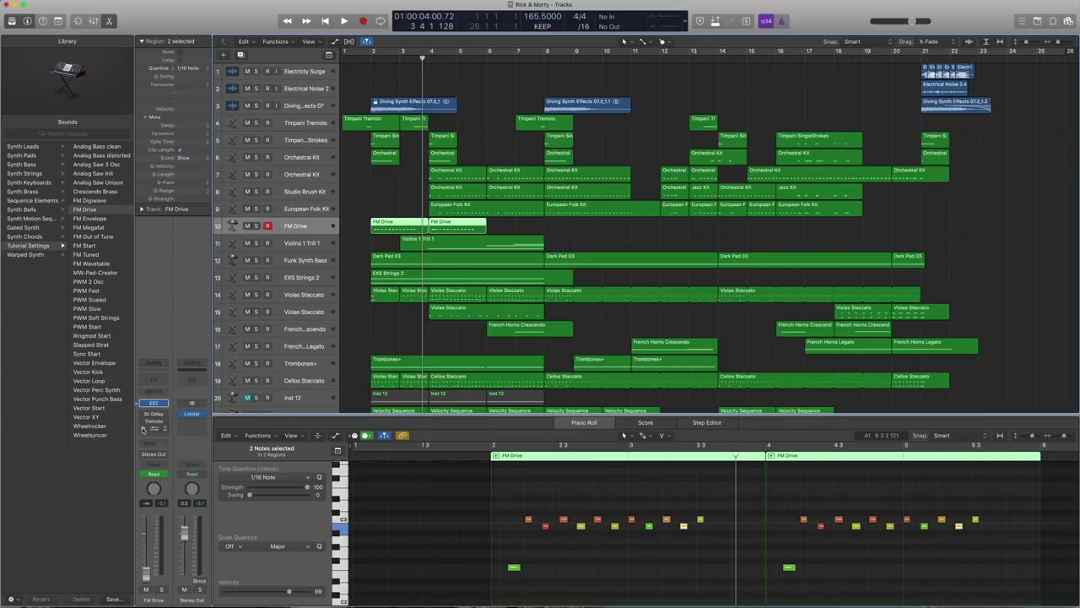
Solo the FM Drive regions and play them from the start of the part.
key(ctrl+s)
click(368, 59)
key(space)
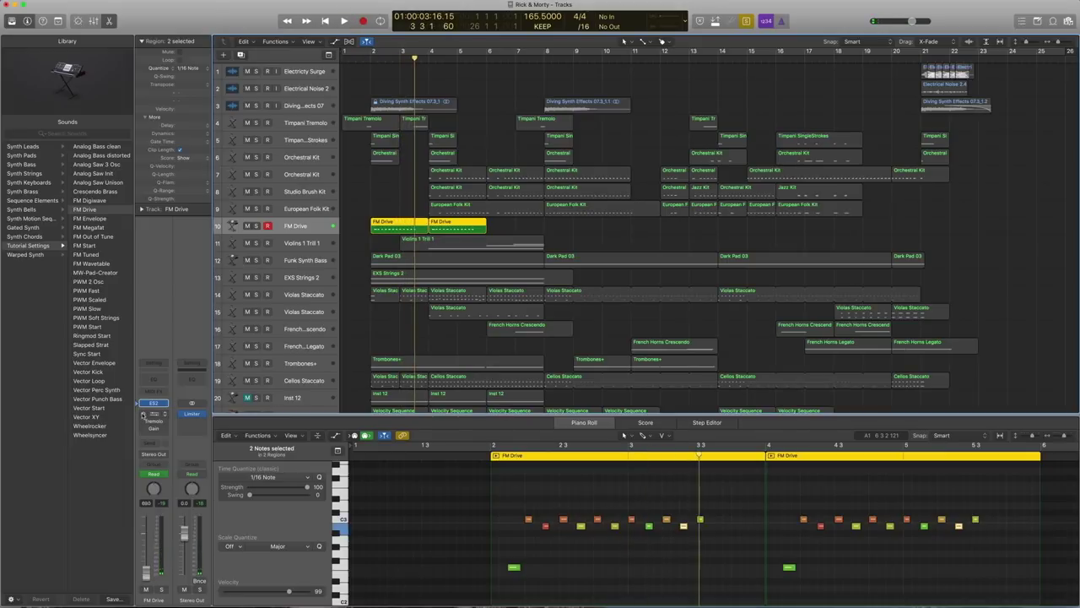
Revisit the ES2 synth, then open the track's Stereo Delay with 1/2-note delays and 30% mix.
click(153, 403)
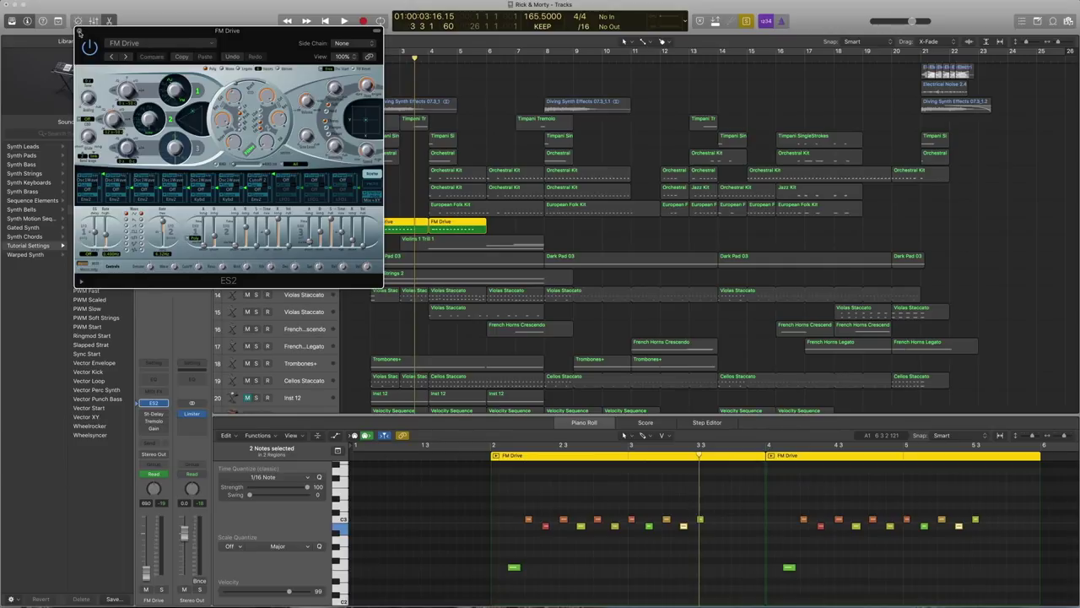
click(79, 32)
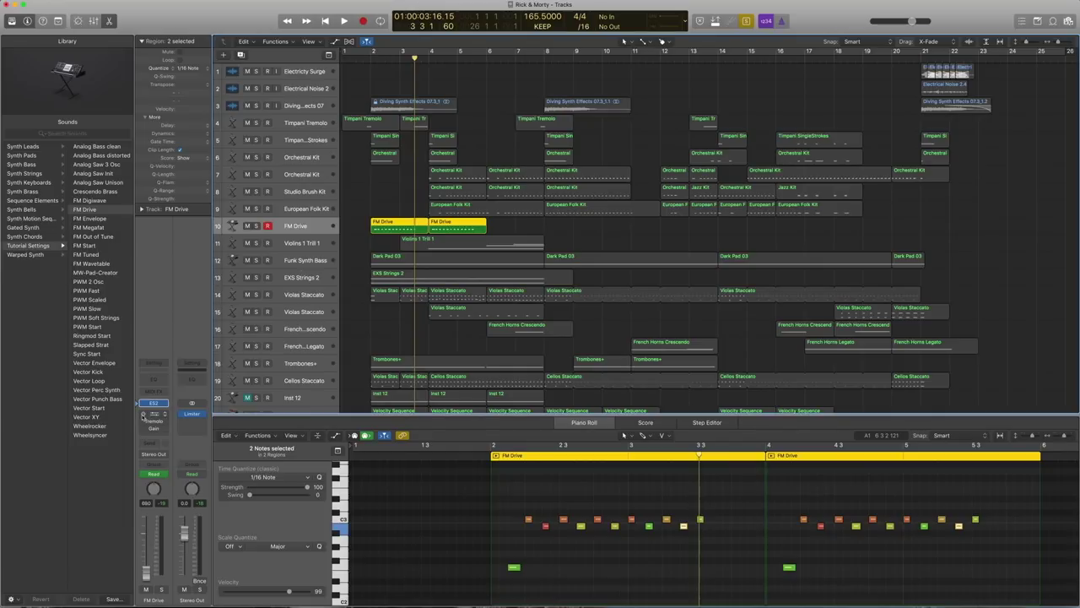
click(154, 415)
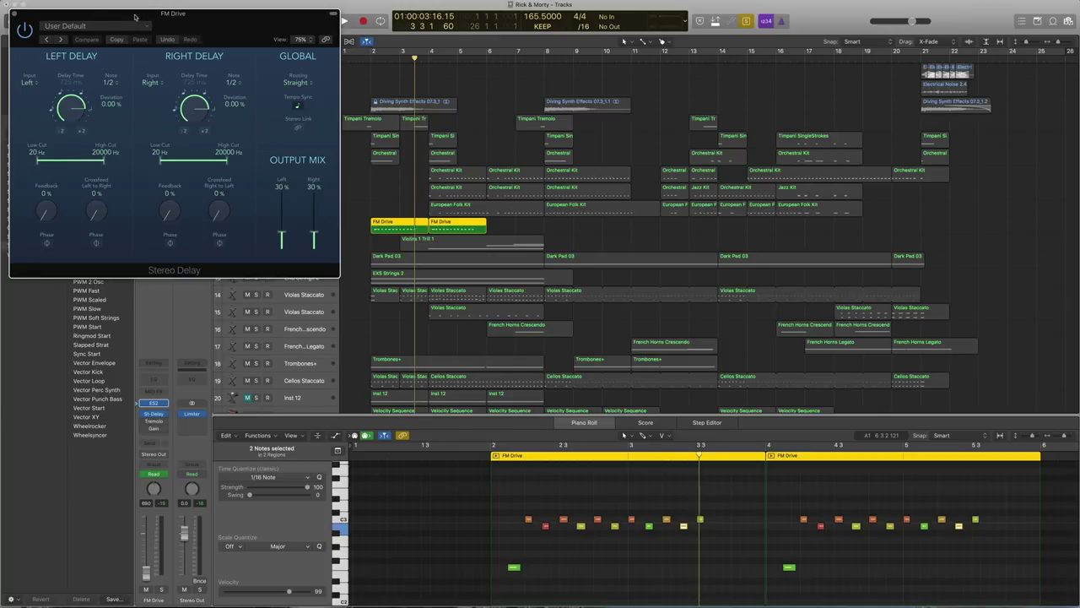
Audition the FM Drive delay and Tremolo from bar 2, then close the Tremolo window.
double_click(369, 61)
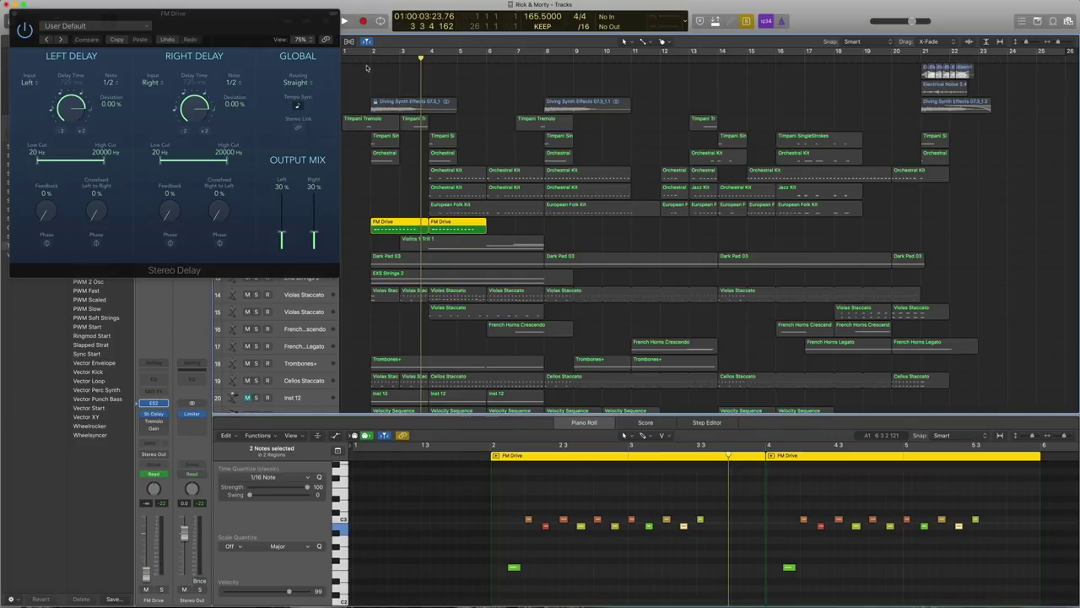
click(153, 420)
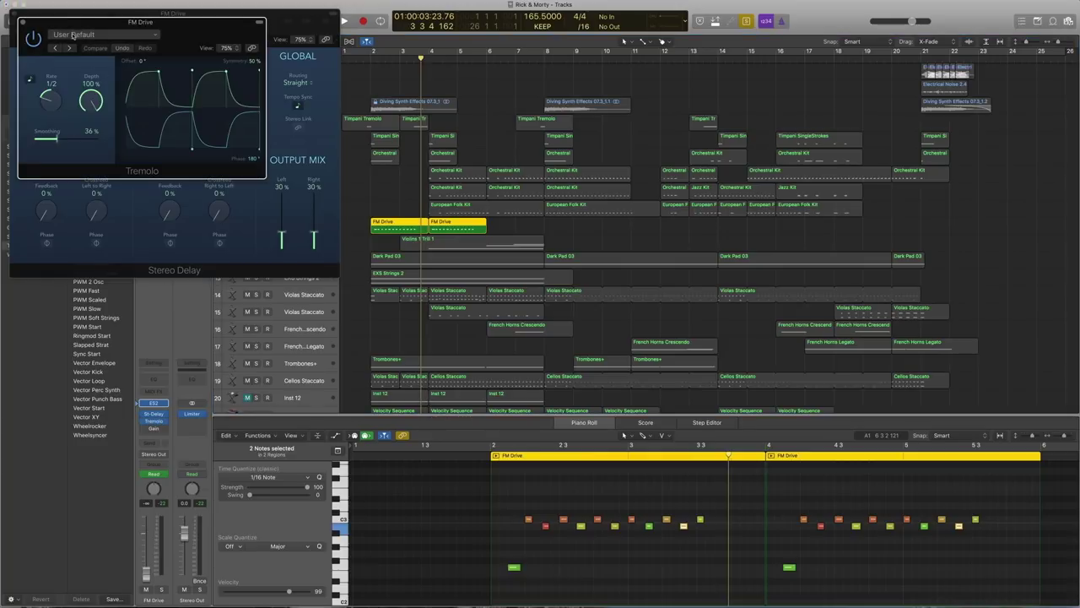
drag(67, 26, 169, 245)
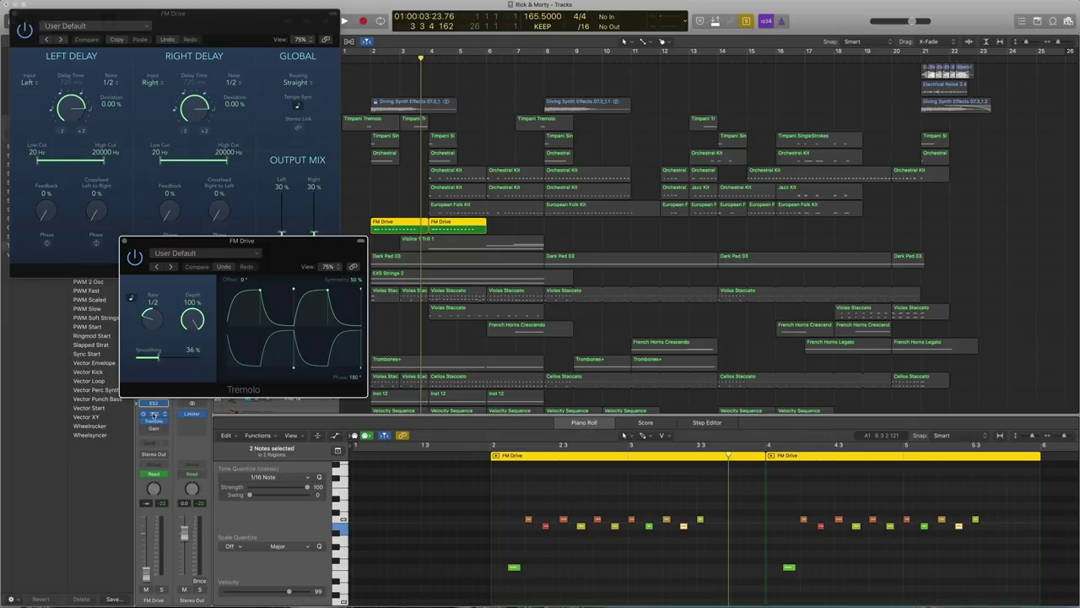
click(370, 61)
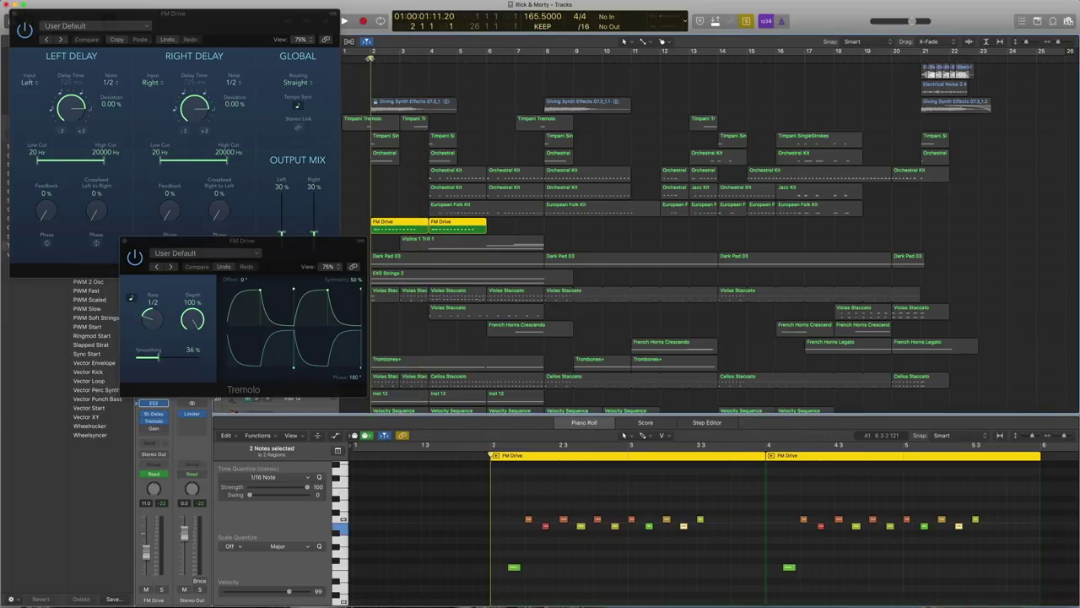
key(space)
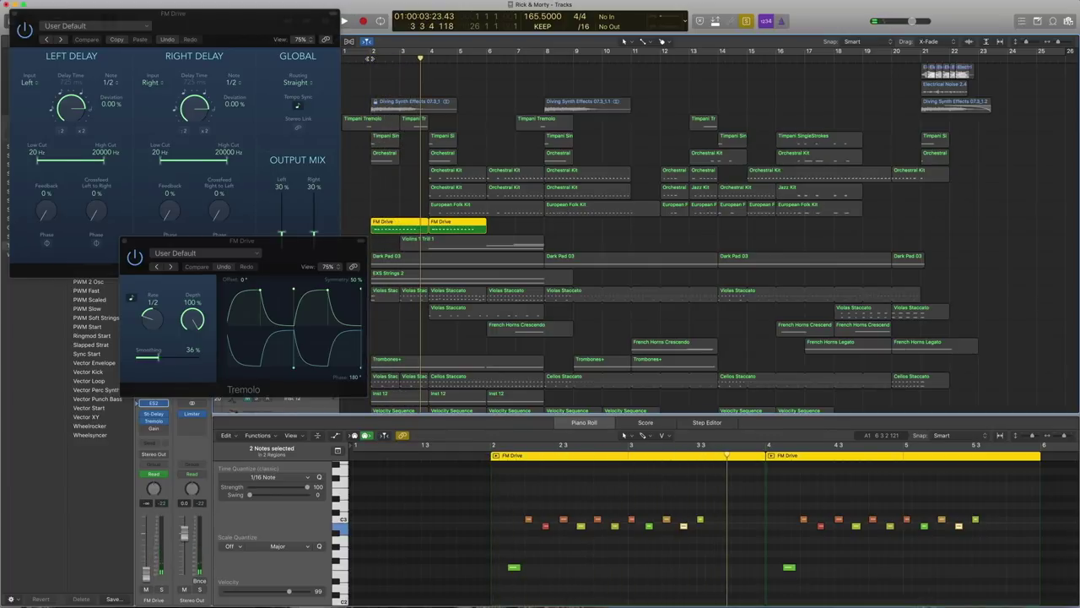
click(370, 61)
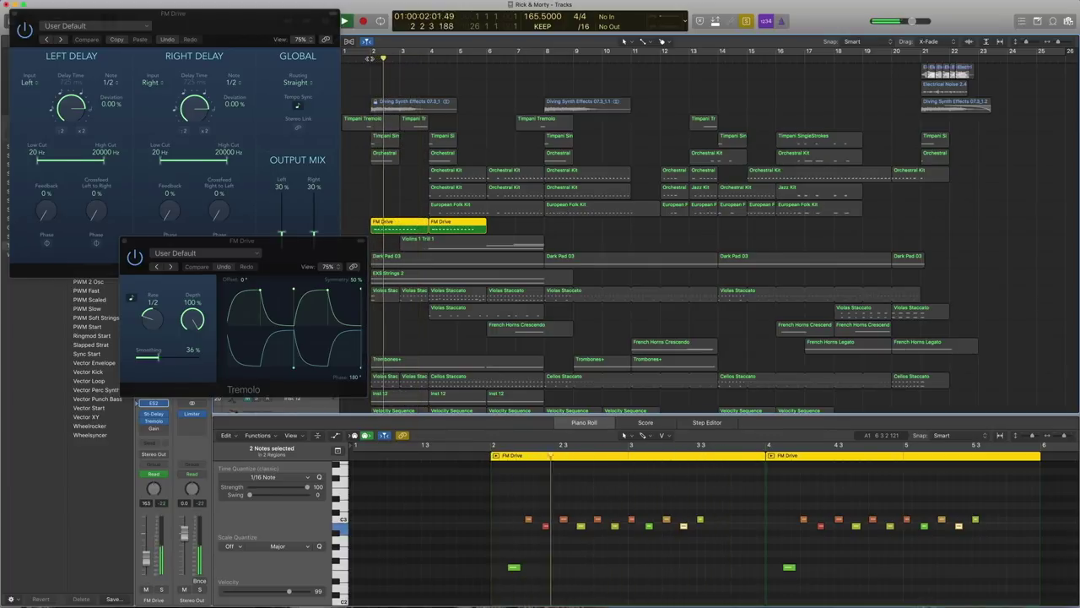
key(space)
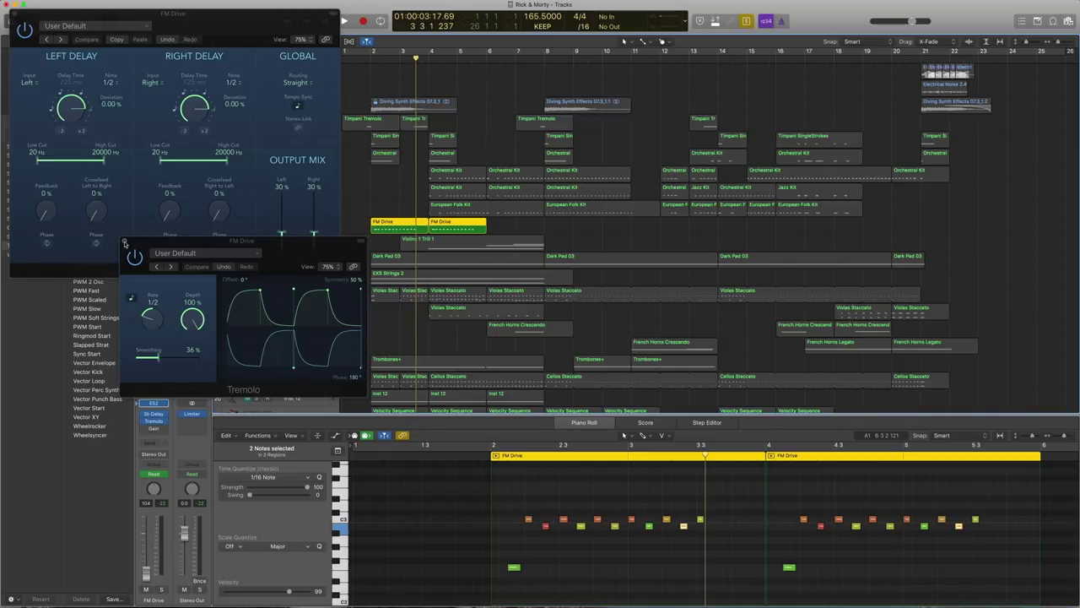
click(124, 243)
Close the Stereo Delay, show track automation, and zoom in on the FM Drive regions.
click(15, 14)
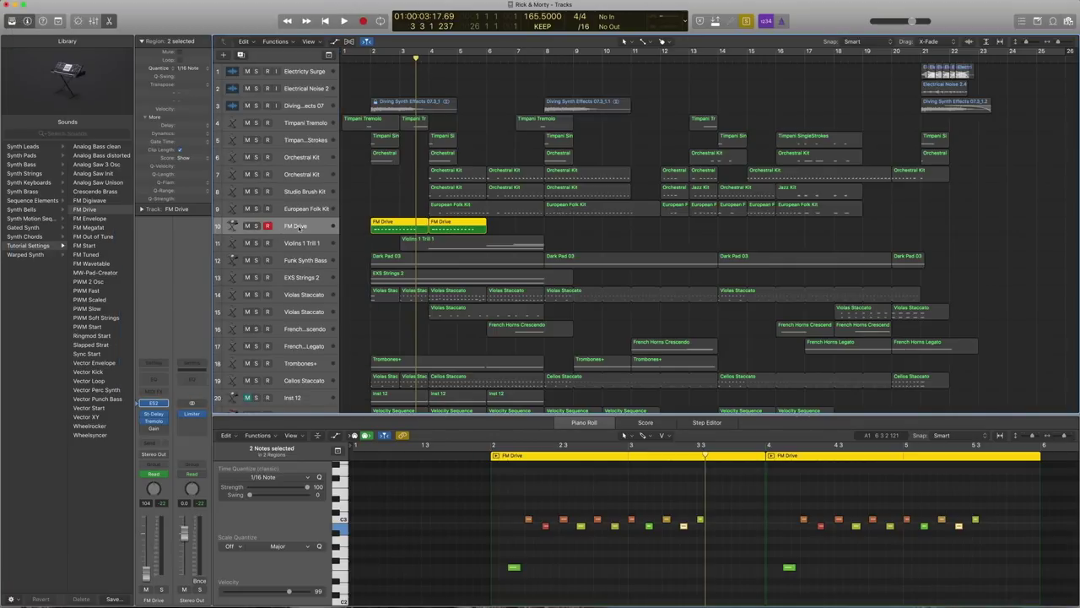
key(a)
key(z)
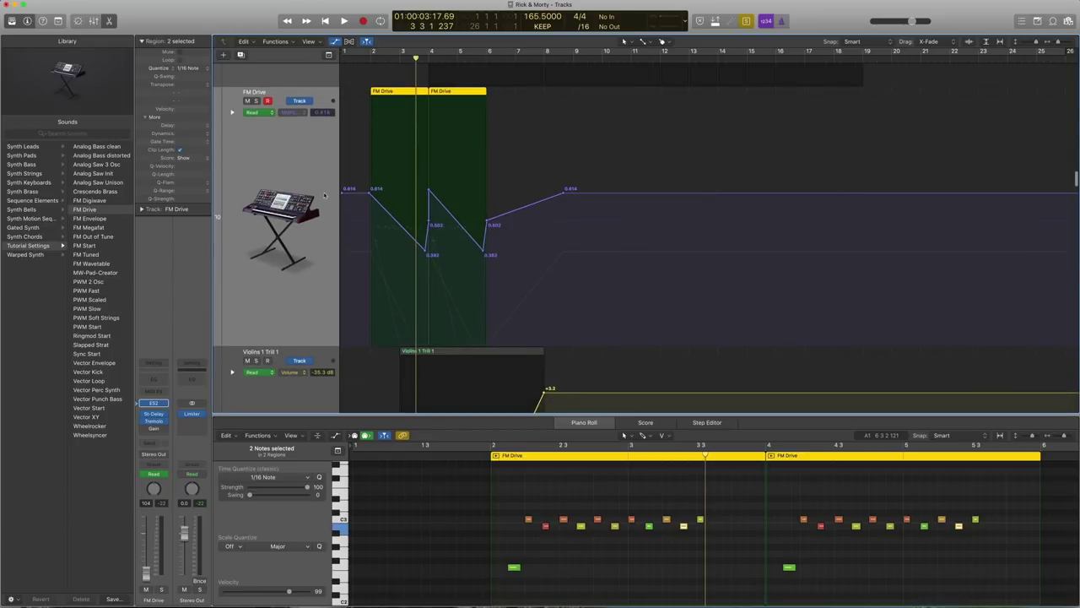
Browse the automation parameters and play the part to hear the ES2 MMF Cutoff automation.
click(299, 114)
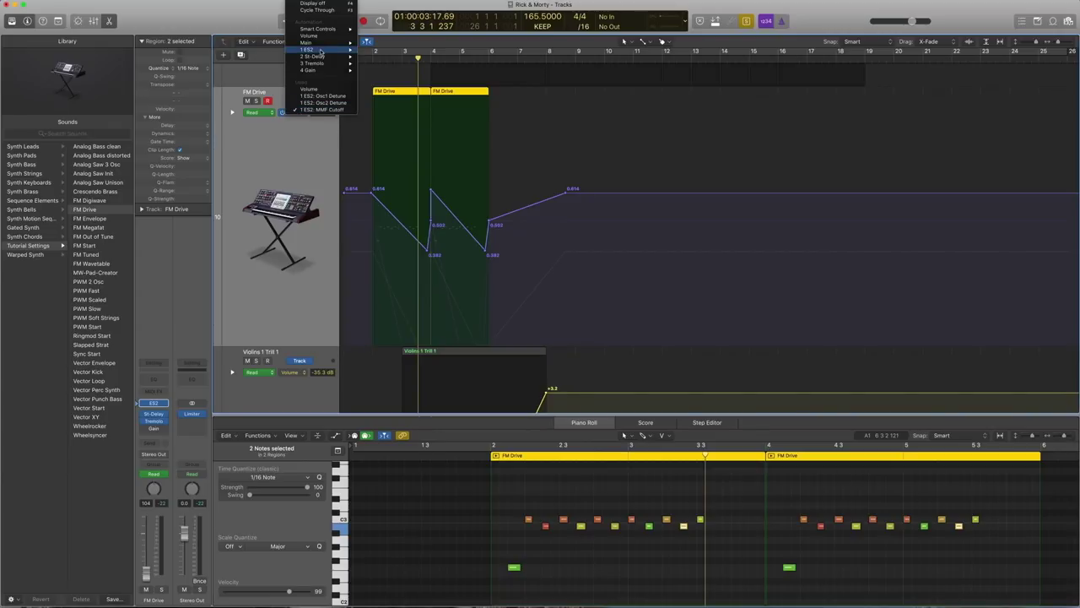
mouse_move(321, 51)
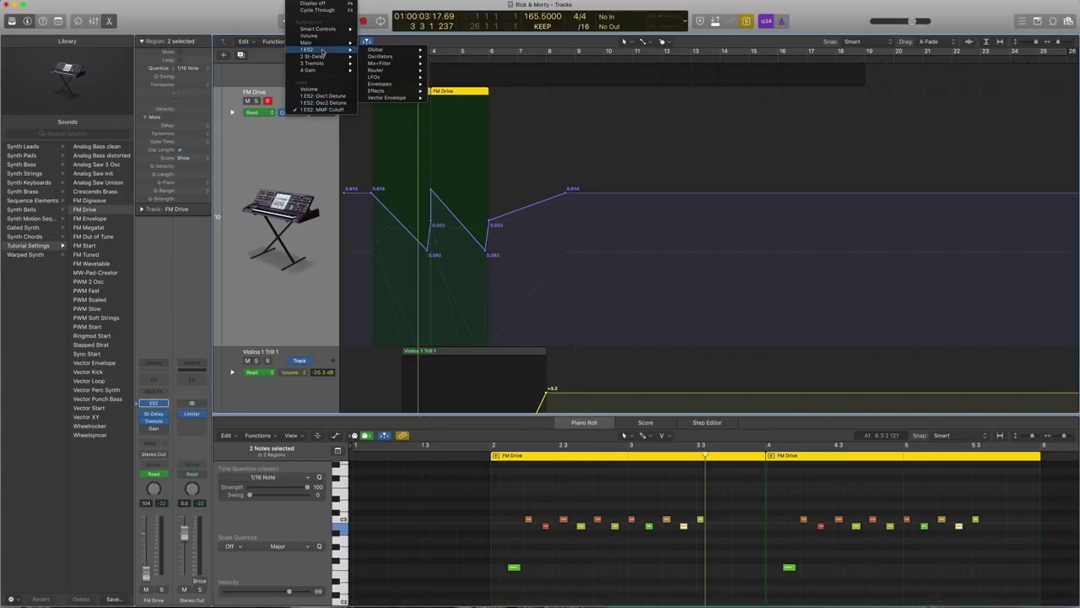
mouse_move(379, 63)
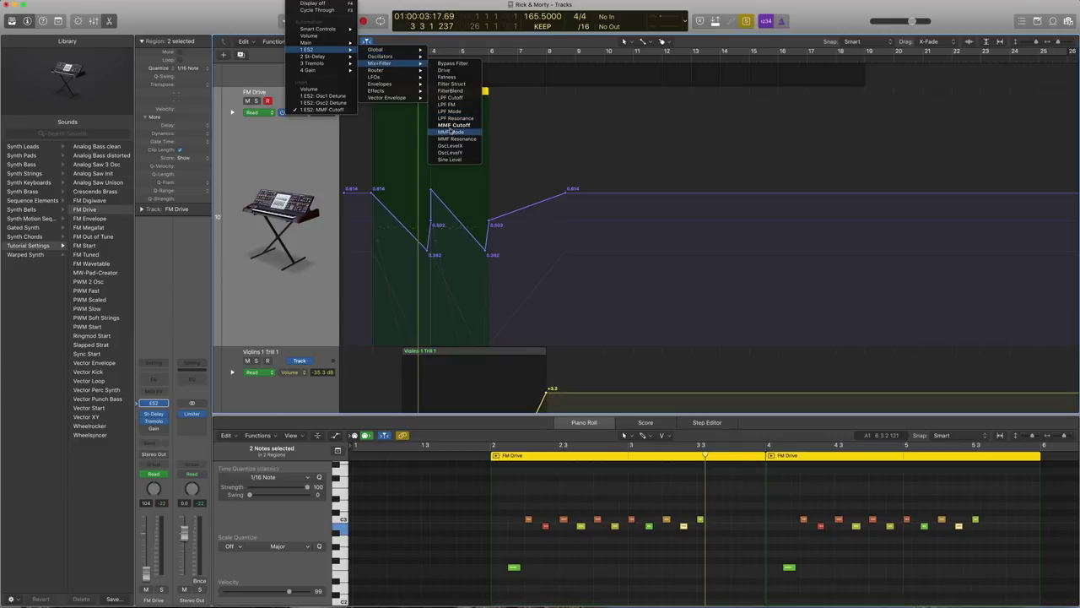
click(311, 160)
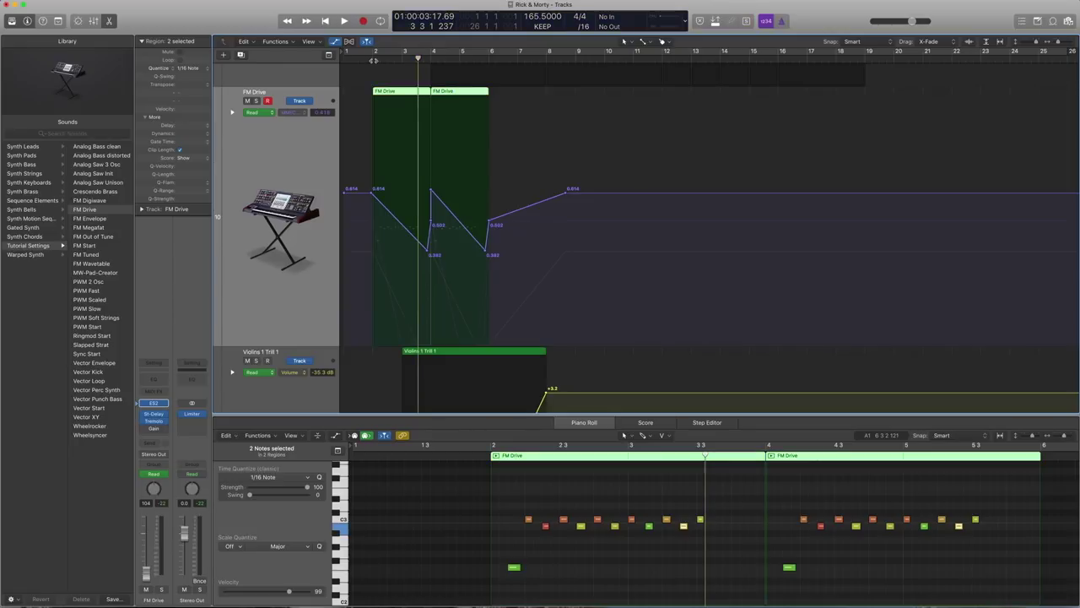
key(space)
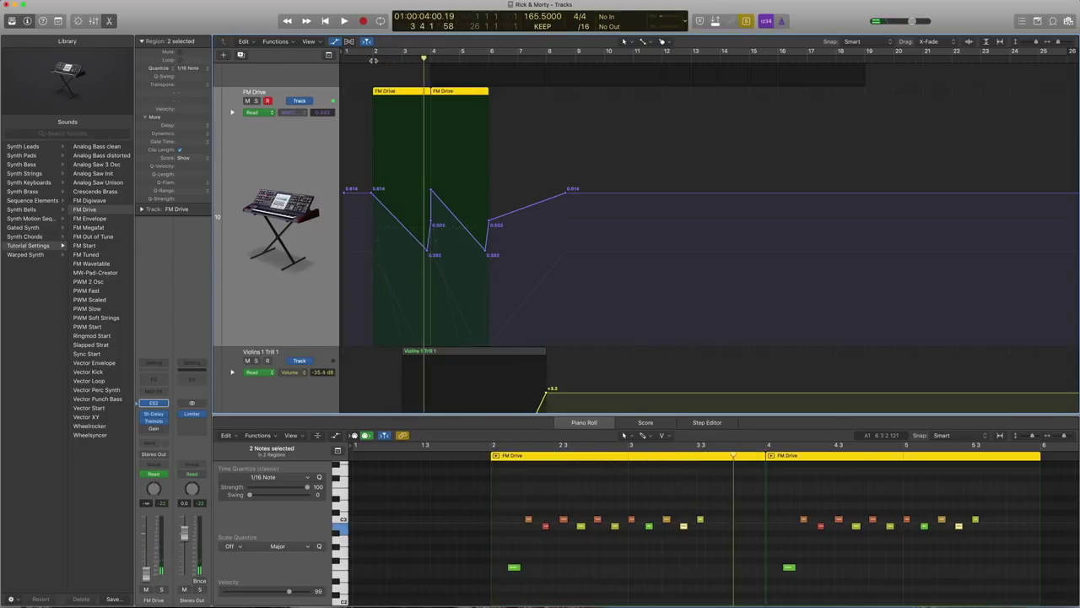
key(space)
click(299, 113)
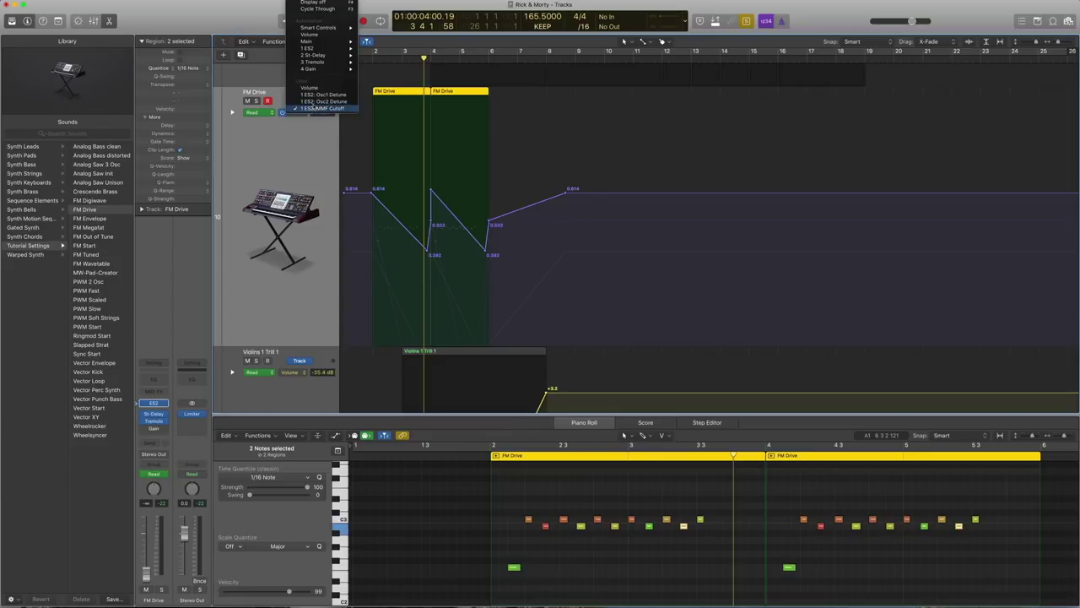
Switch the FM Drive automation from Osc1 and Osc2 Detune to the Volume curve at -11.0 dB.
click(315, 95)
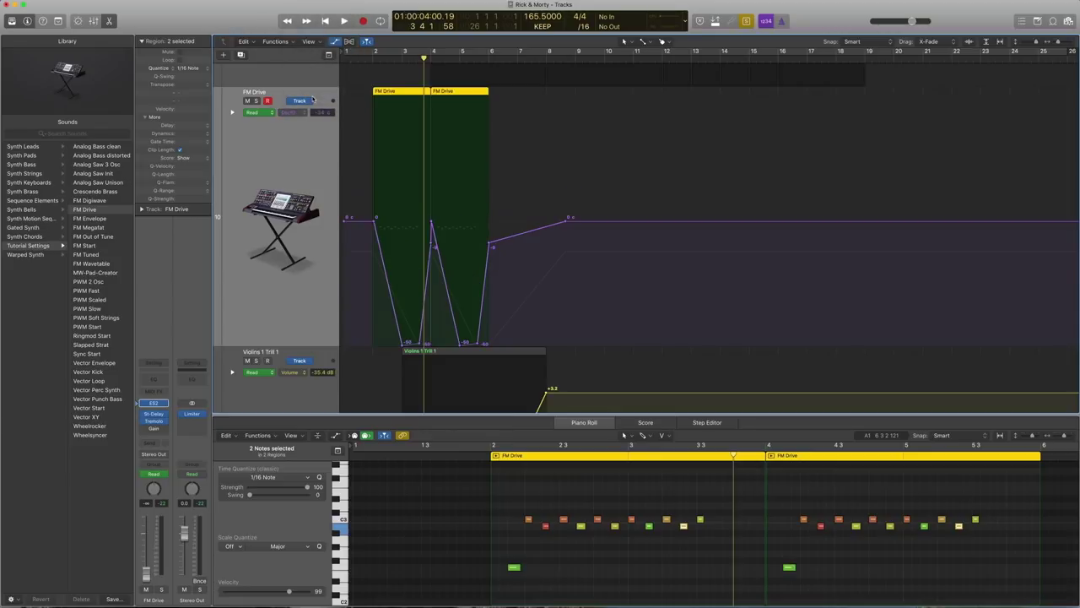
click(298, 114)
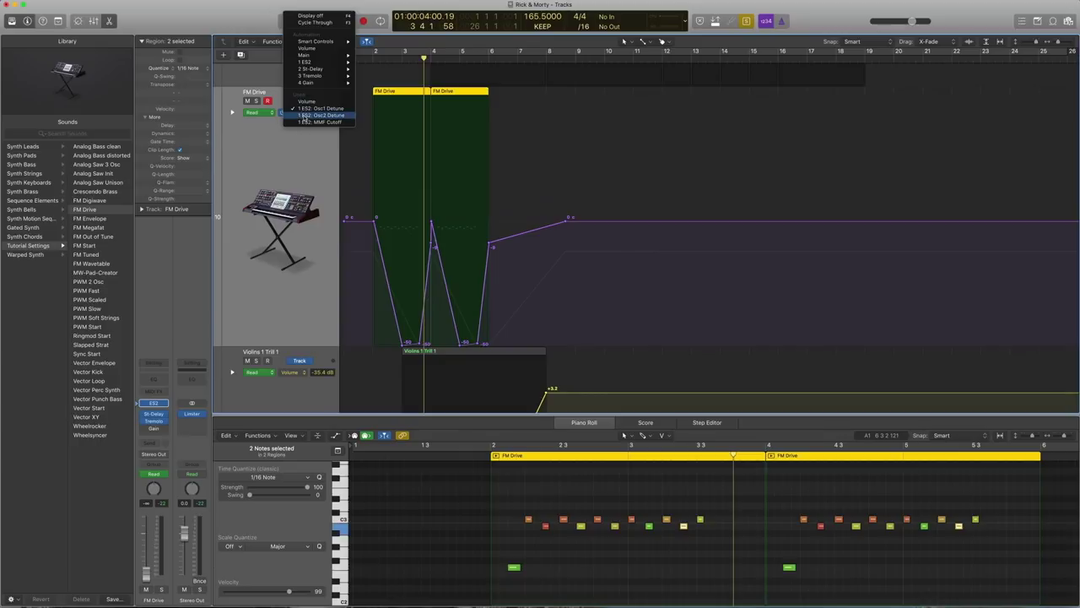
click(303, 116)
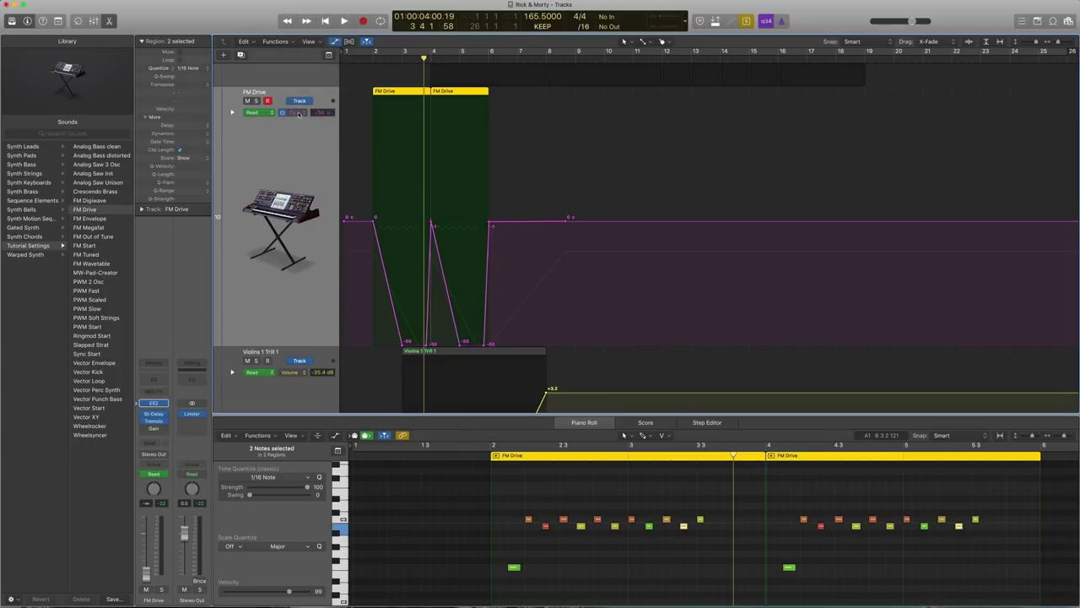
click(298, 113)
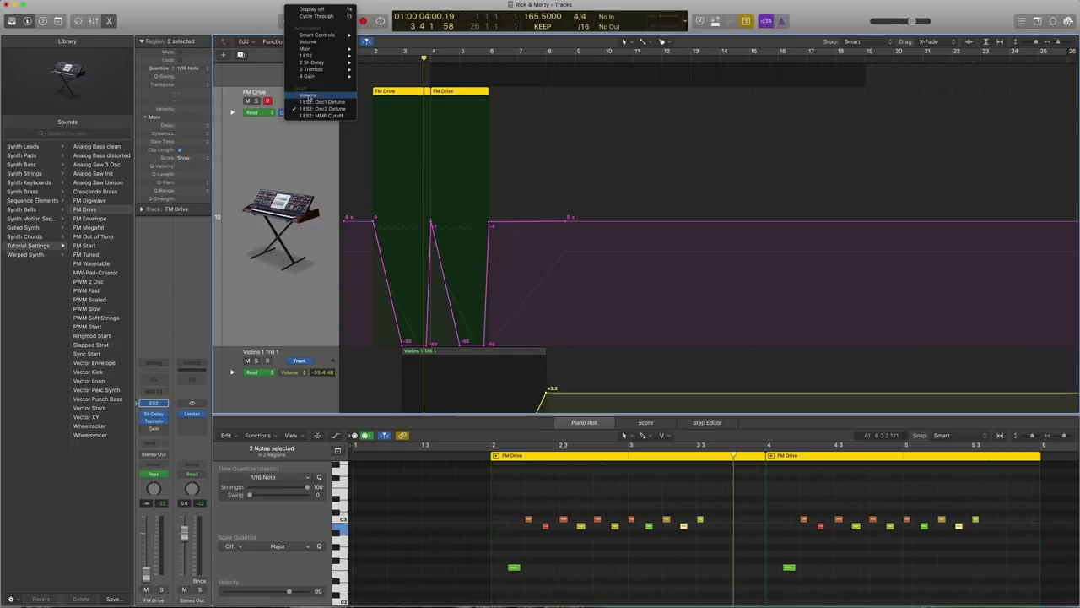
click(309, 98)
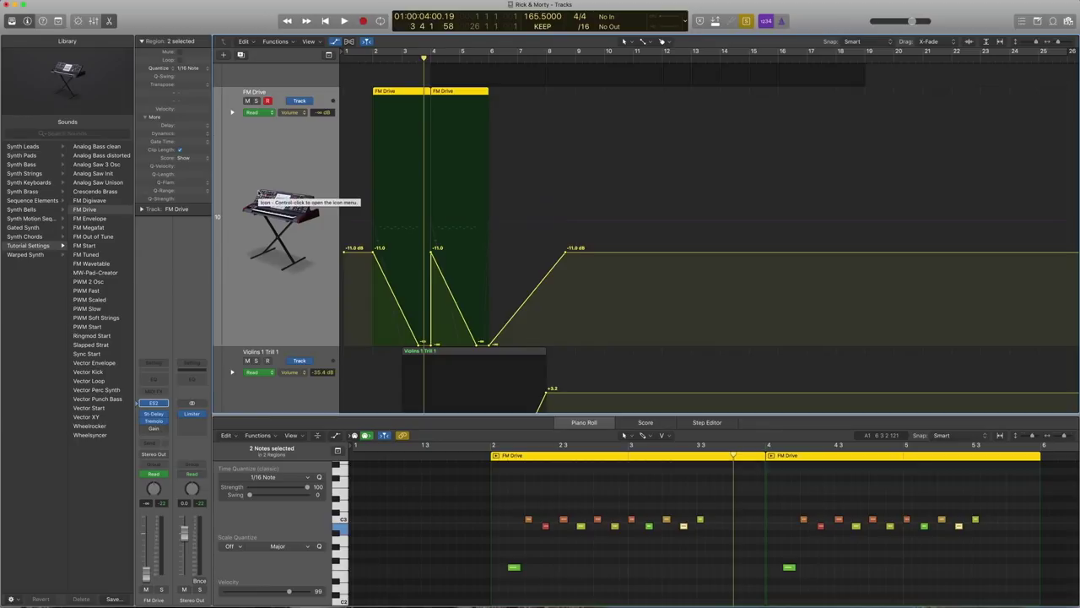
Check the Gain insert, play FM Drive from bar 2, then unzoom to show all tracks.
click(153, 427)
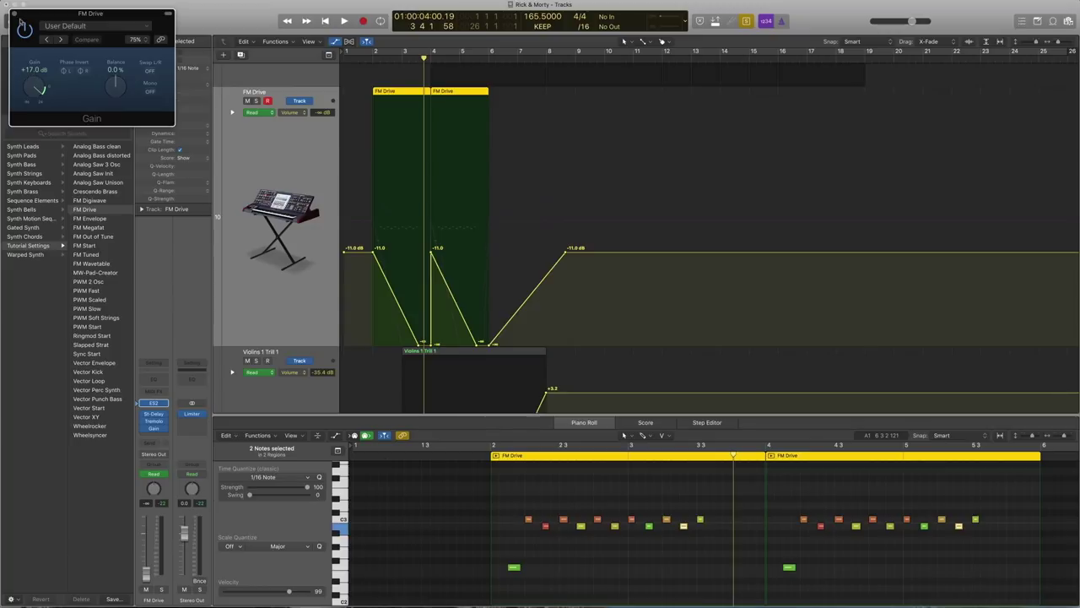
click(13, 14)
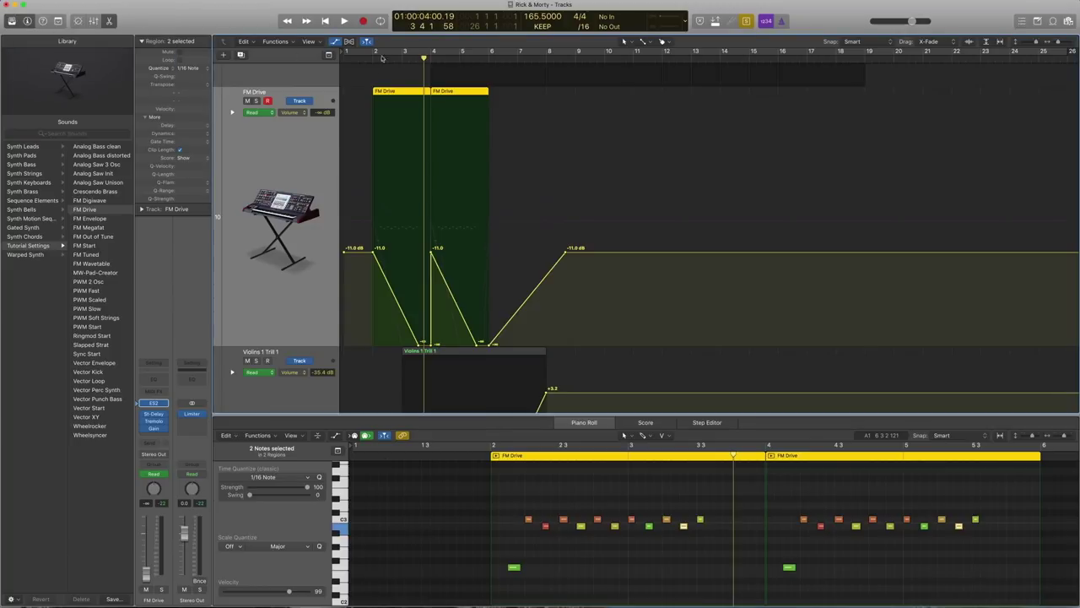
mouse_move(155, 429)
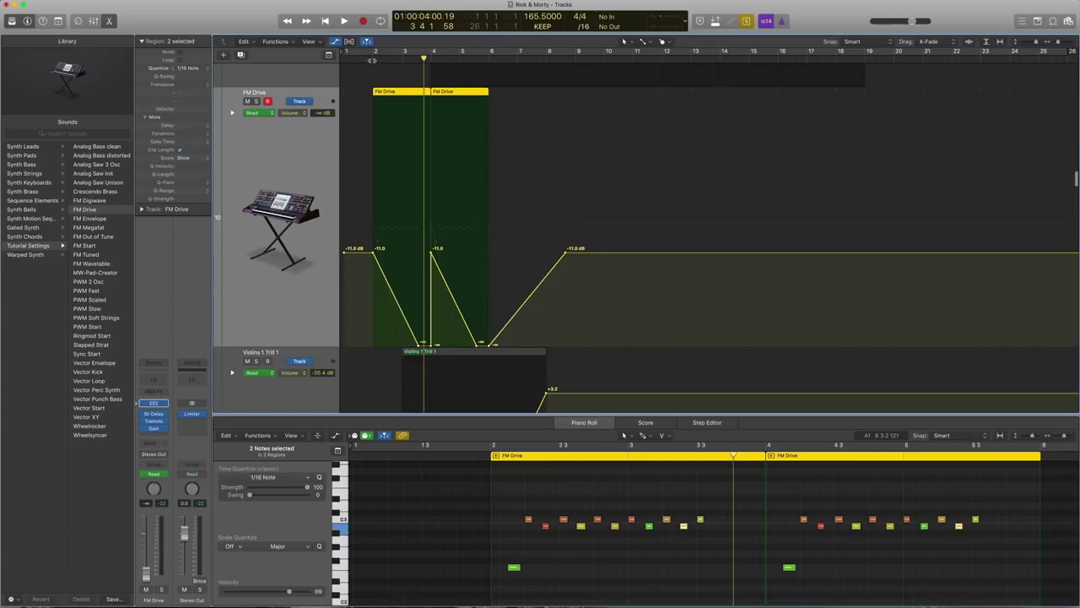
double_click(371, 60)
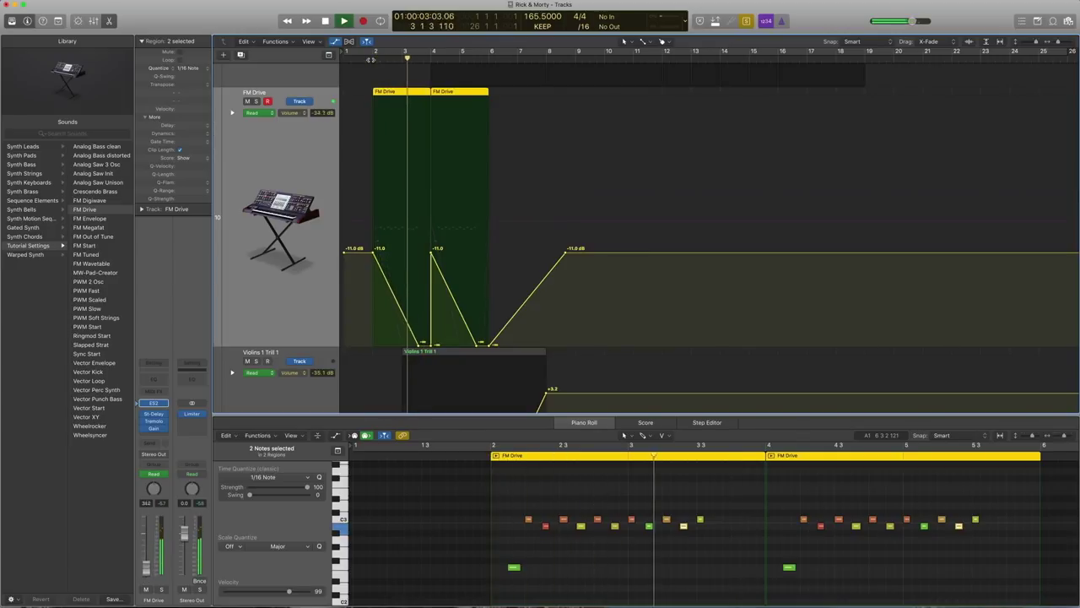
key(space)
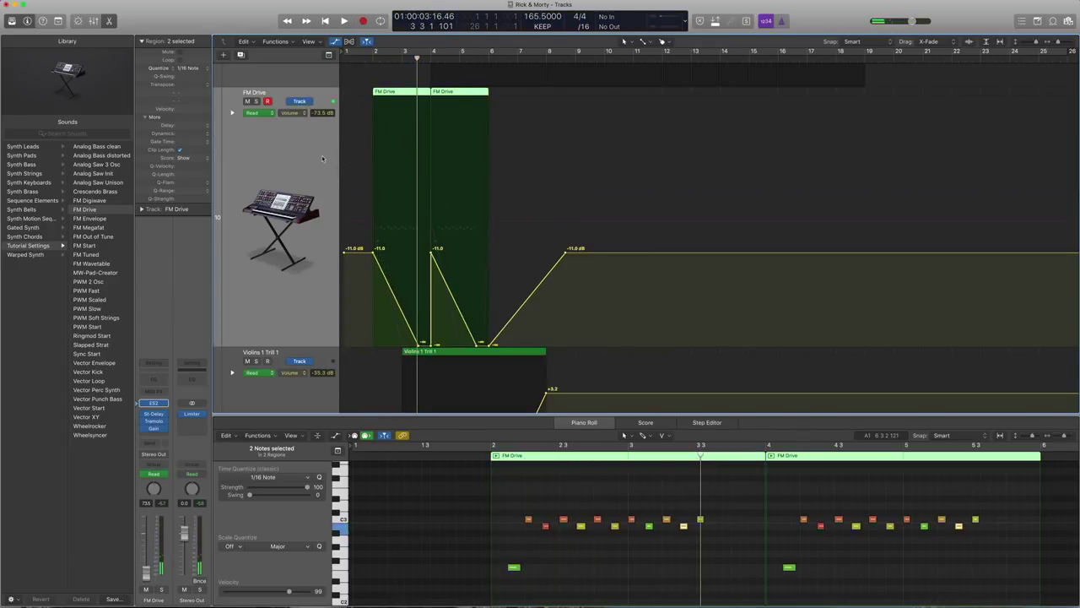
key(z)
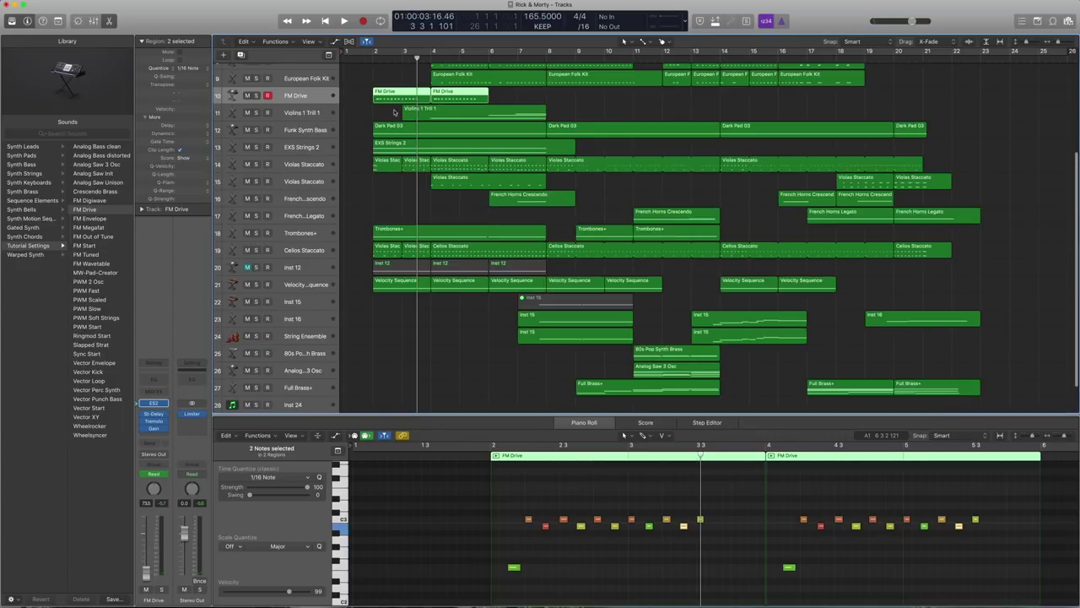
scroll(394, 116, up, 5)
Select and solo Violins 1 Trill 1, showing its Strings patch in the Library.
scroll(311, 140, up, 1)
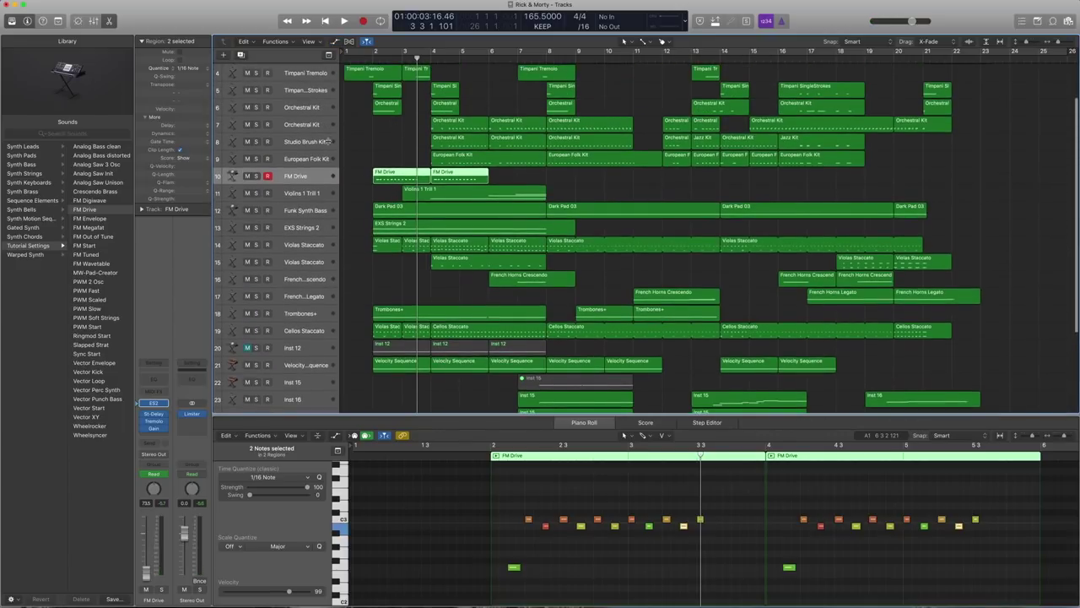
click(302, 192)
scroll(300, 173, down, 2)
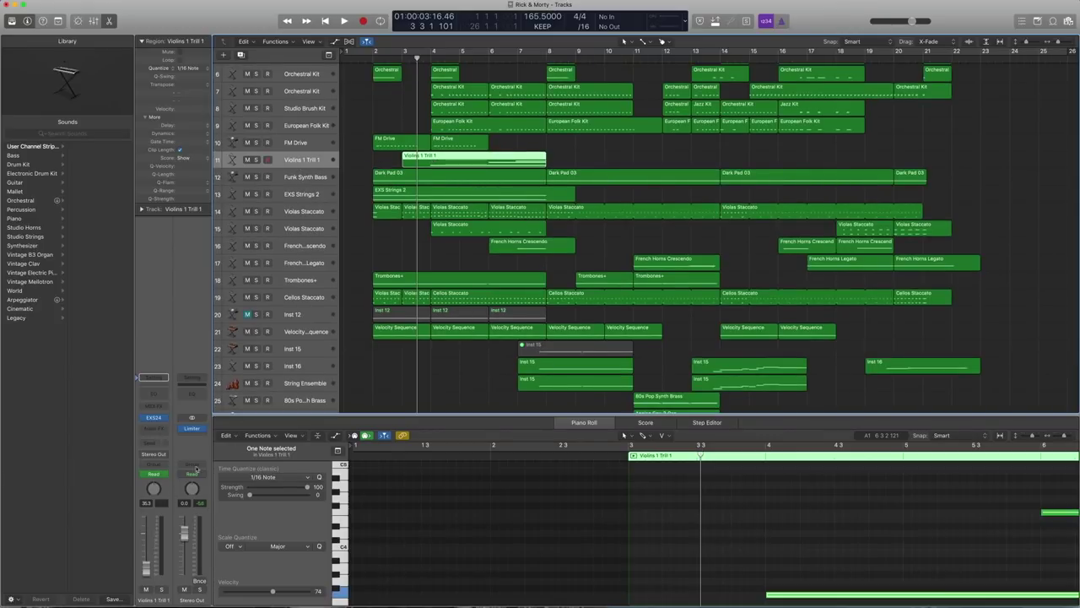
key(ctrl+s)
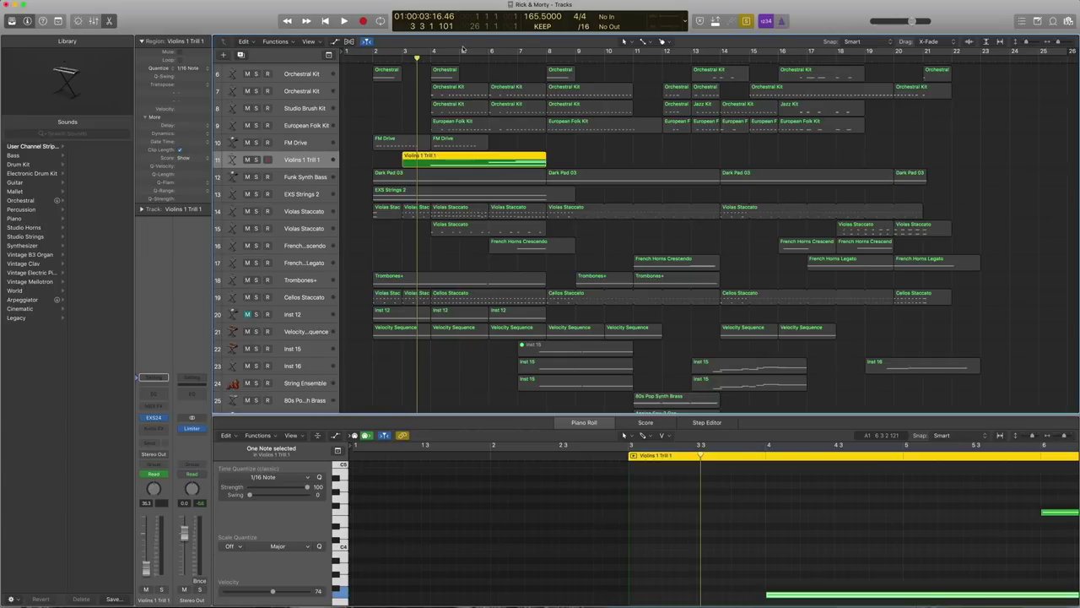
click(154, 417)
drag(71, 580, 103, 580)
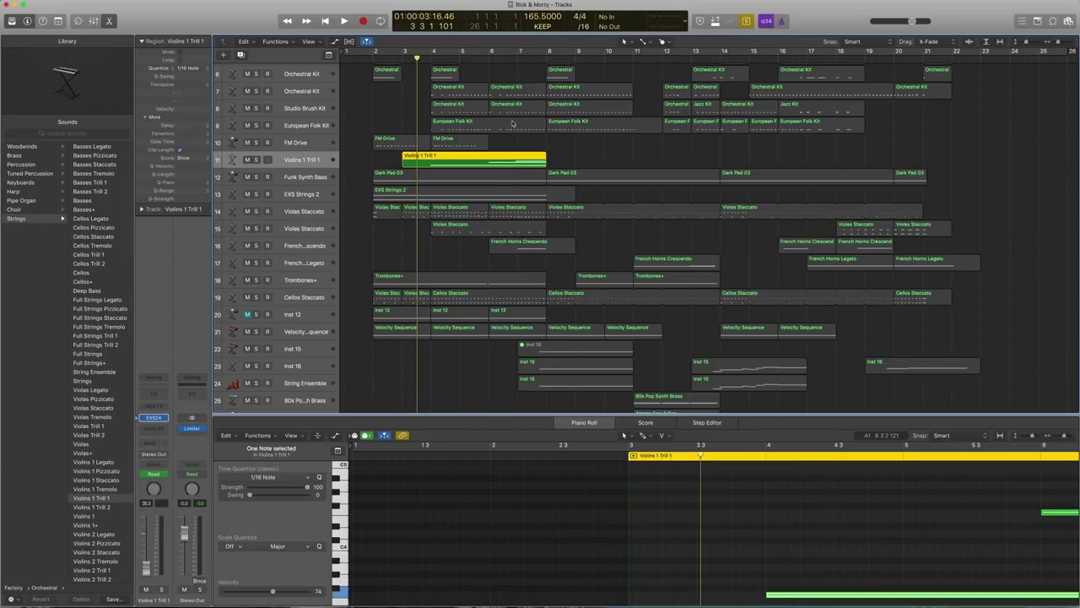
Play the soloed trill, then enlarge the track to show its -34.2 to +3.2 dB volume swell.
key(space)
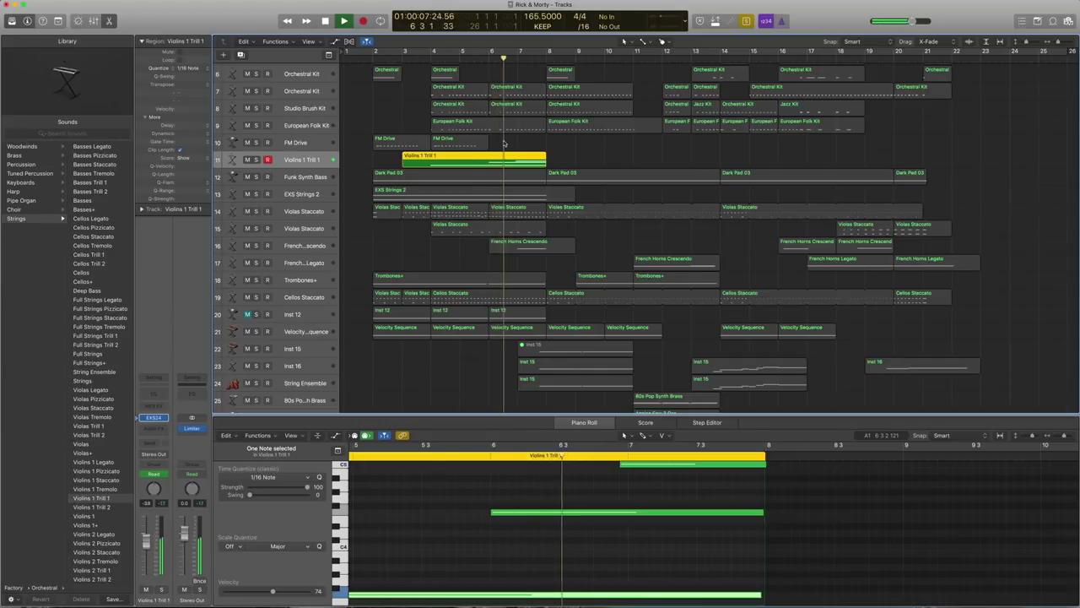
scroll(793, 485, up, 3)
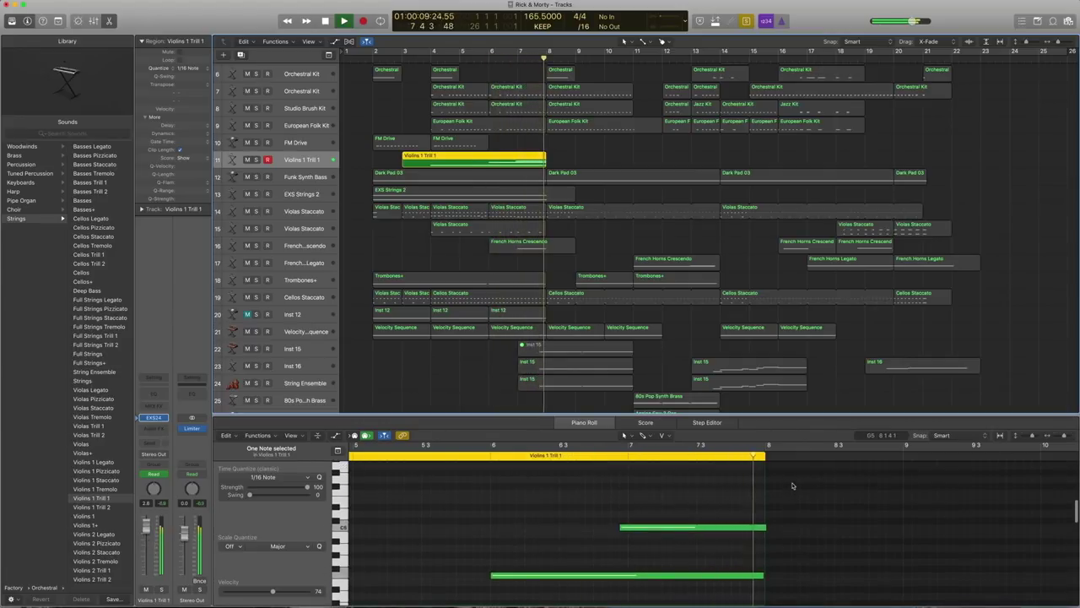
key(space)
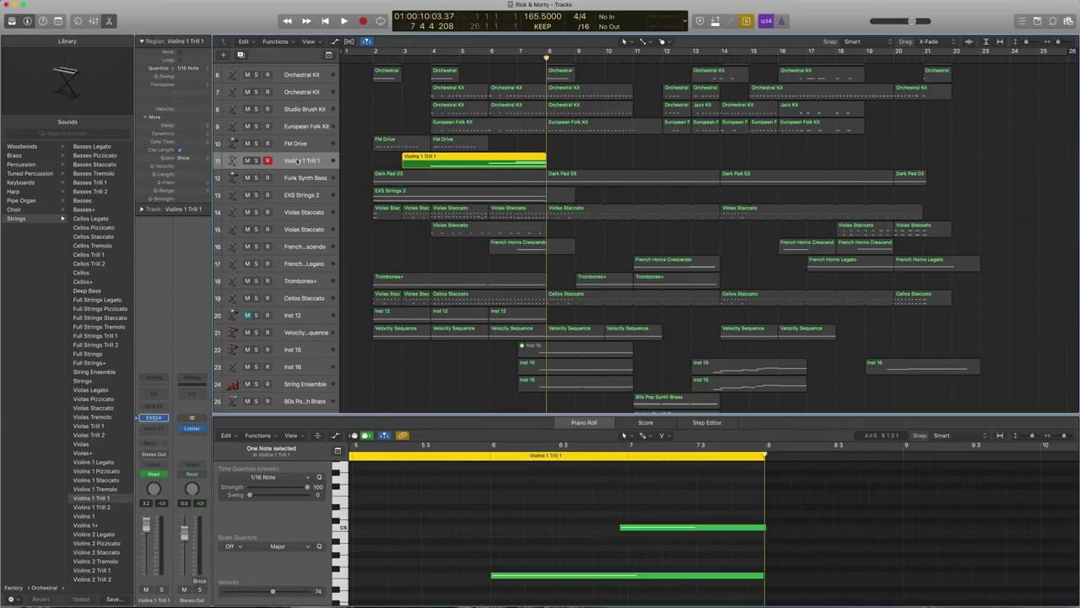
key(a)
key(ctrl+z)
Play from bar 3 to hear the violin volume swell, then return to the full all-tracks view.
scroll(470, 251, down, 2)
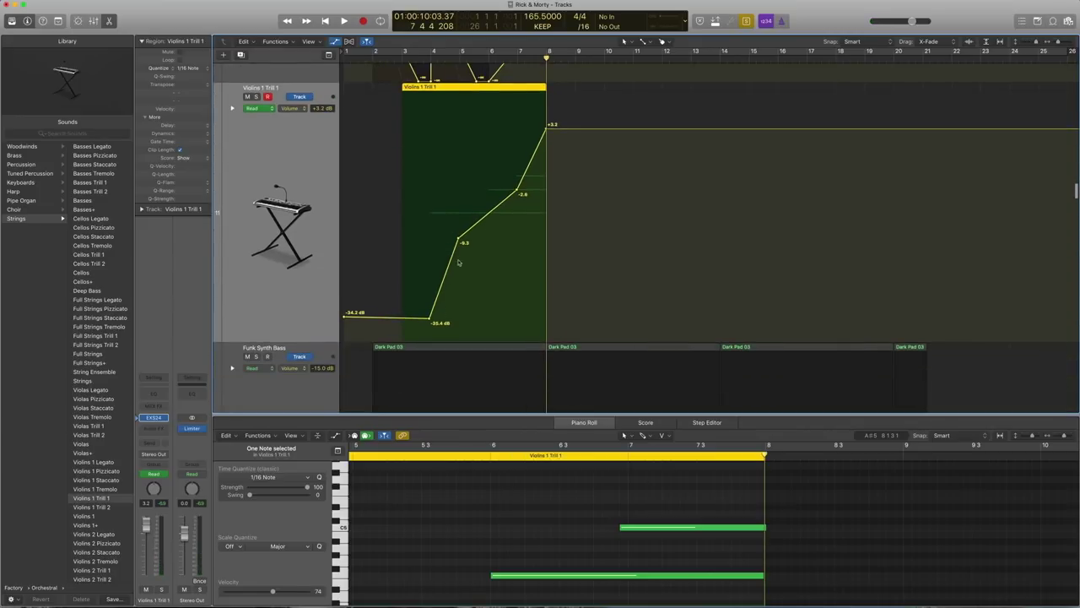
double_click(404, 58)
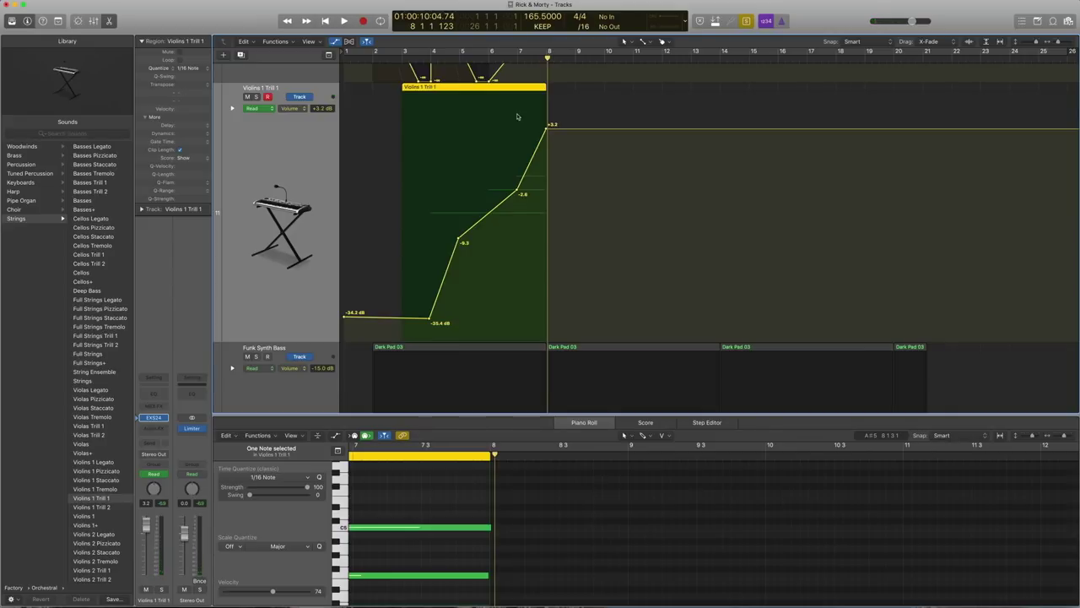
key(a)
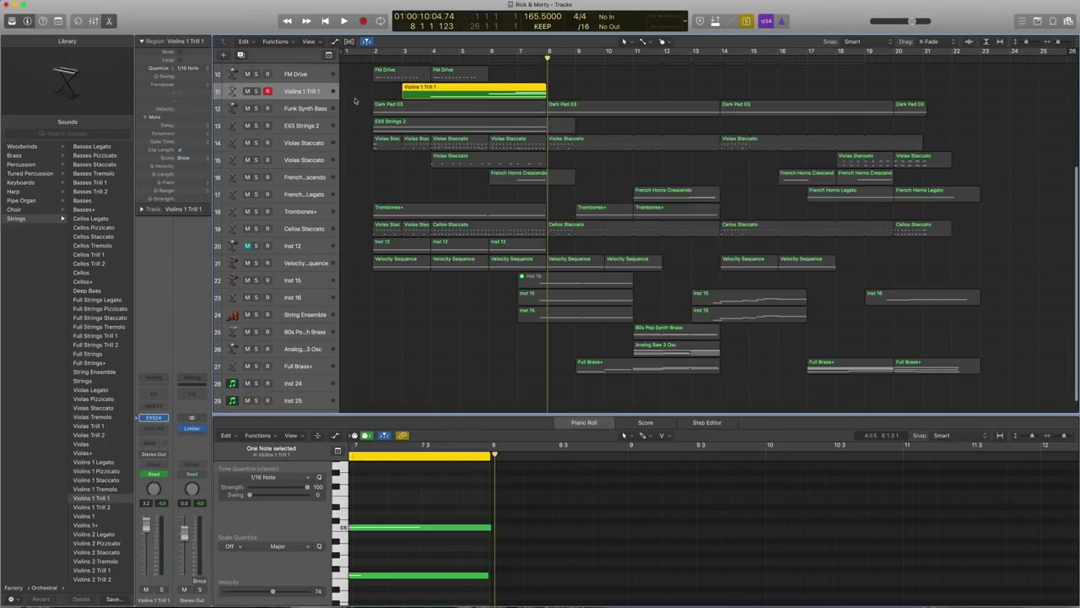
click(294, 109)
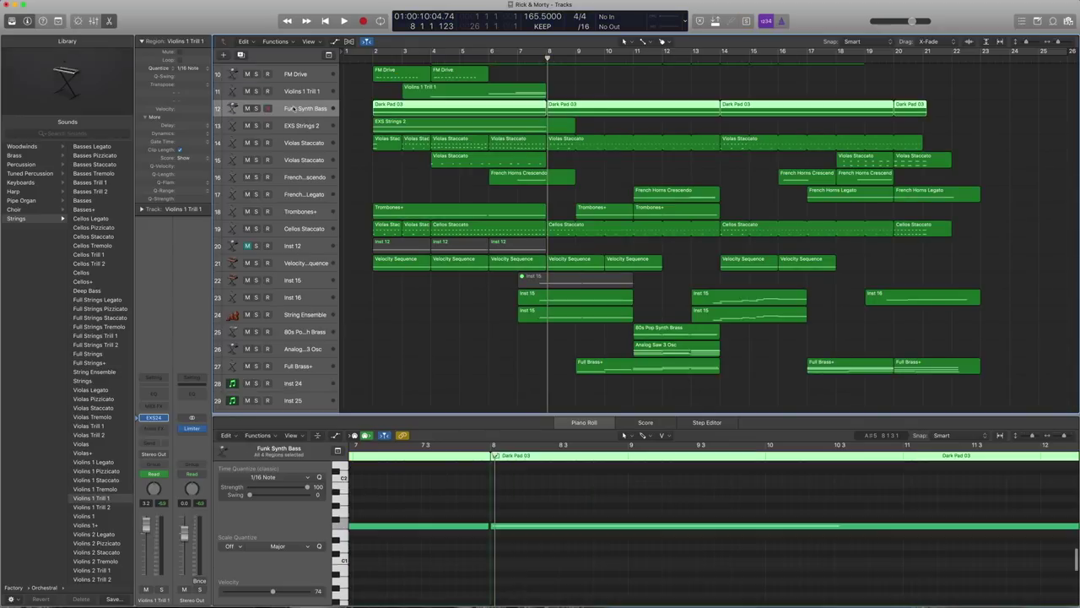
scroll(261, 329, up, 2)
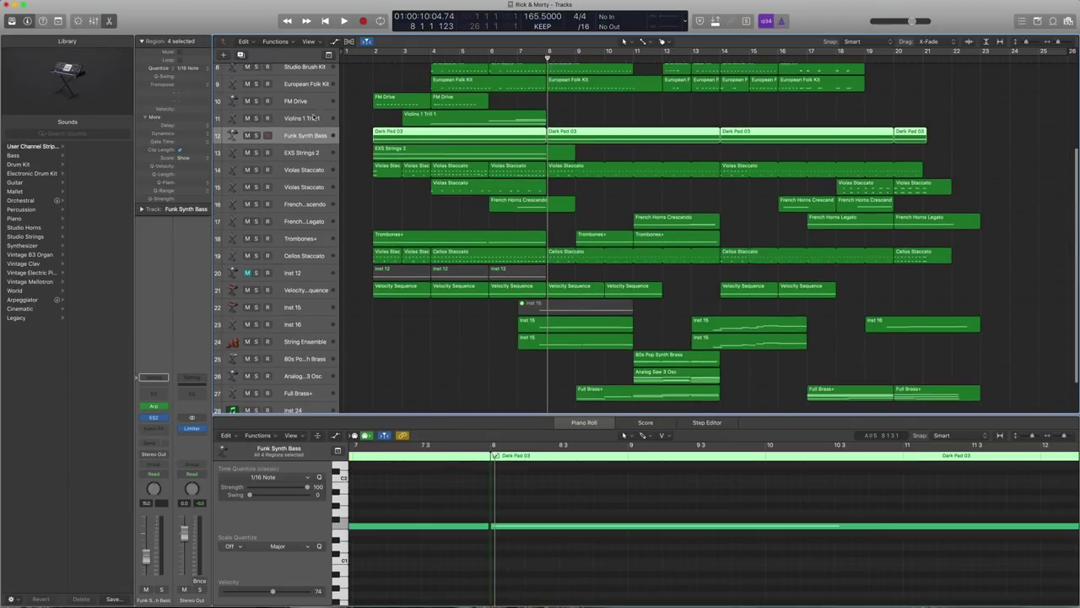
click(167, 418)
mouse_move(180, 467)
click(258, 467)
click(155, 420)
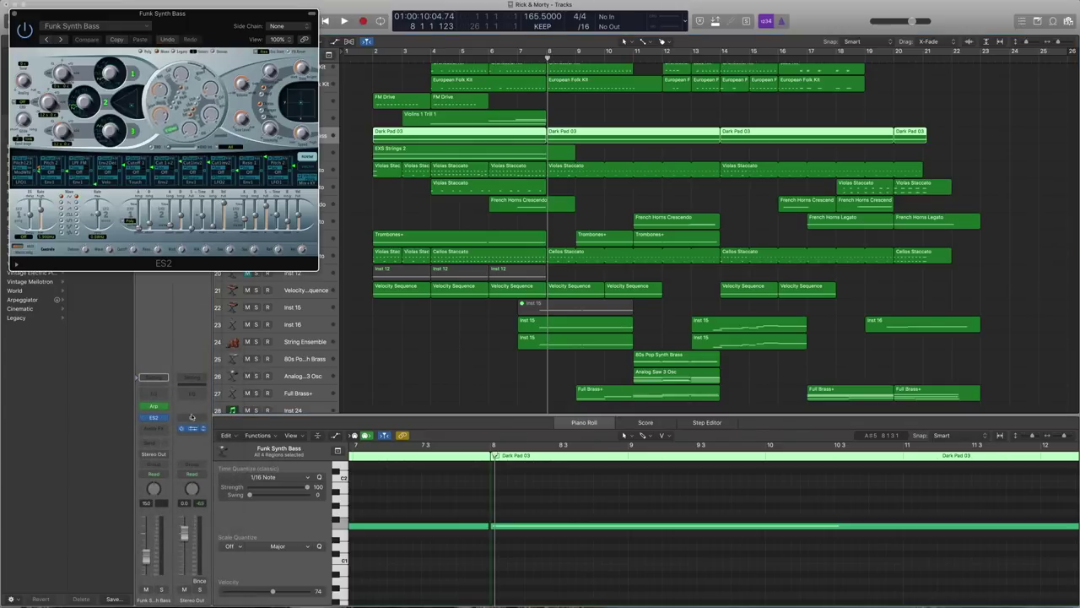
click(144, 28)
mouse_move(151, 208)
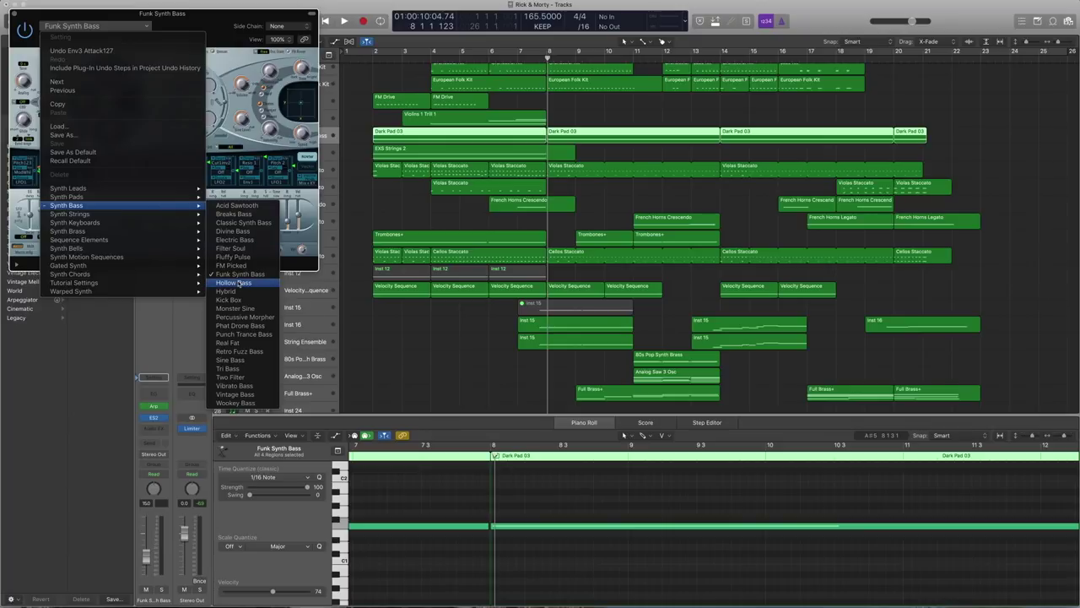
click(185, 16)
click(14, 14)
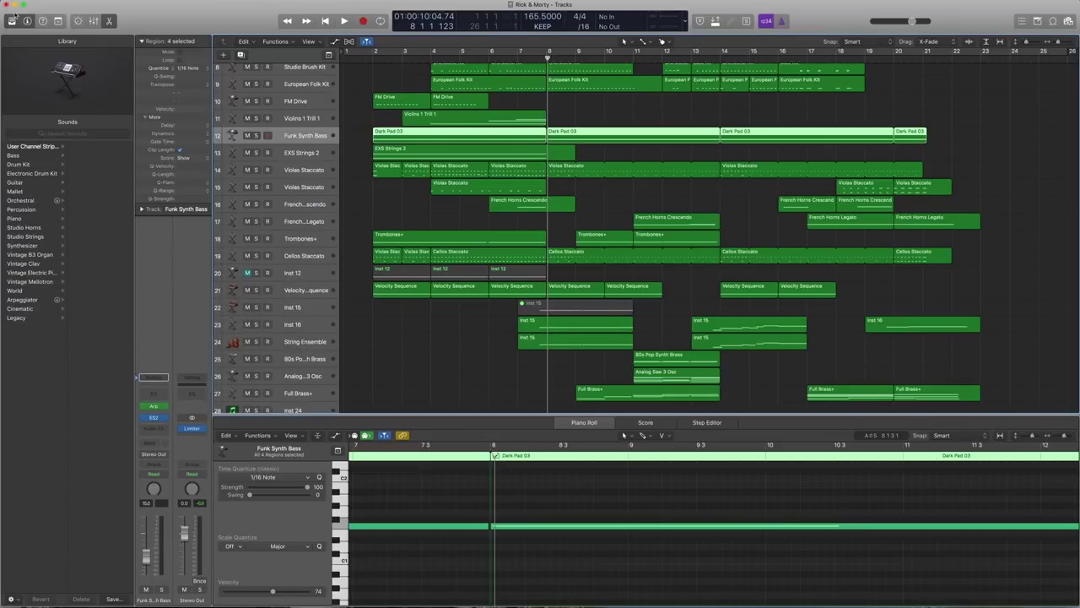
click(157, 407)
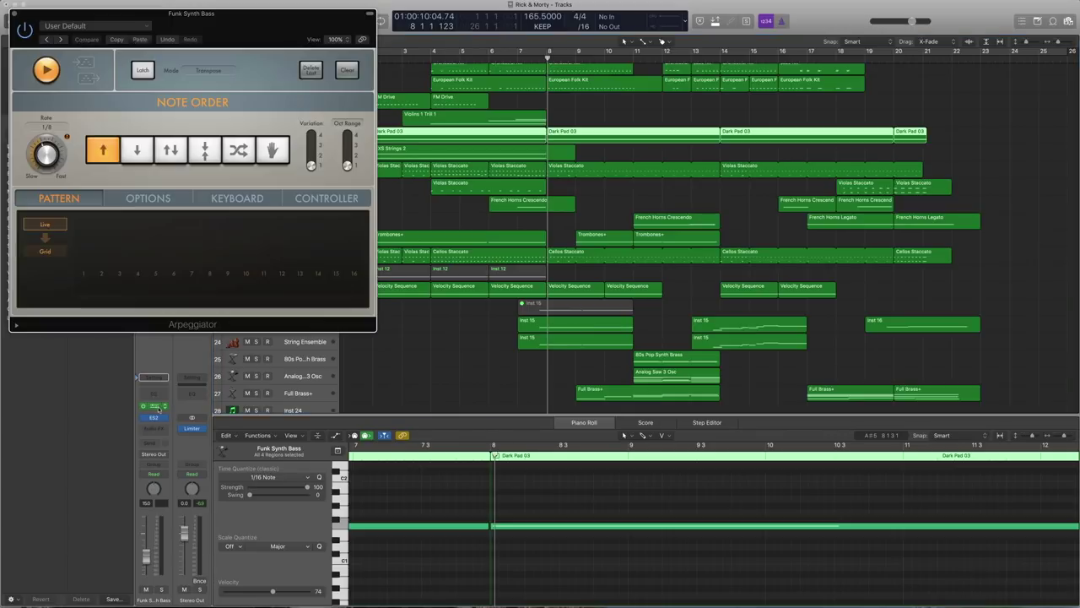
click(162, 407)
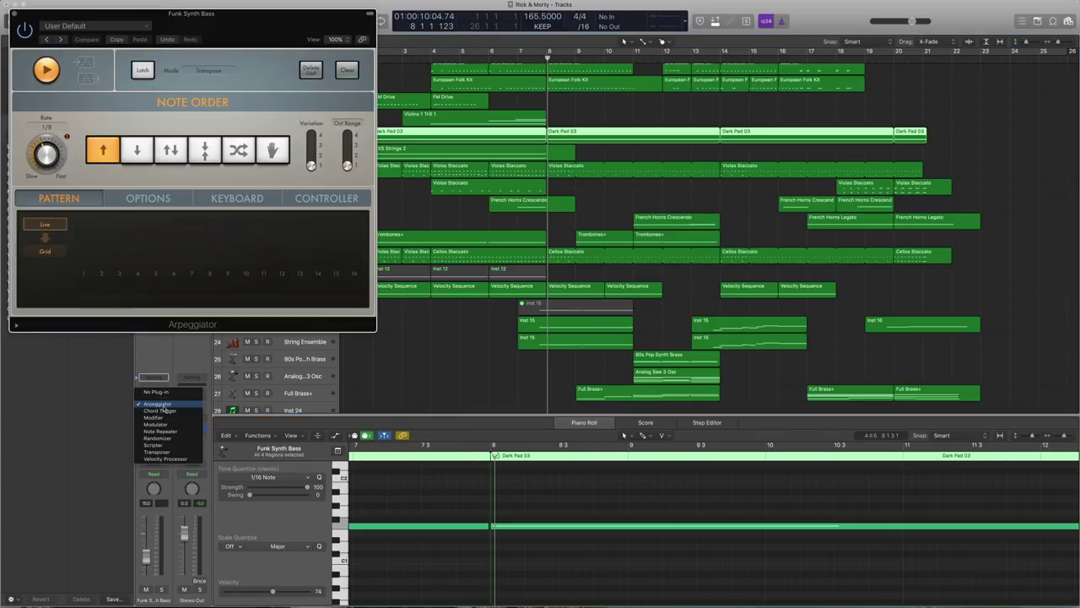
click(123, 407)
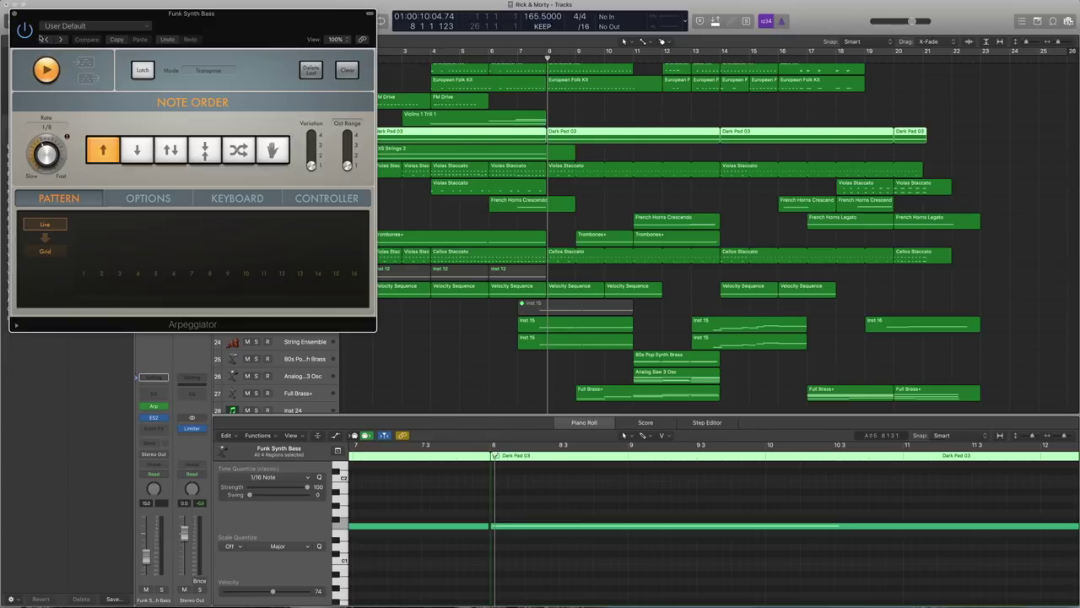
click(13, 14)
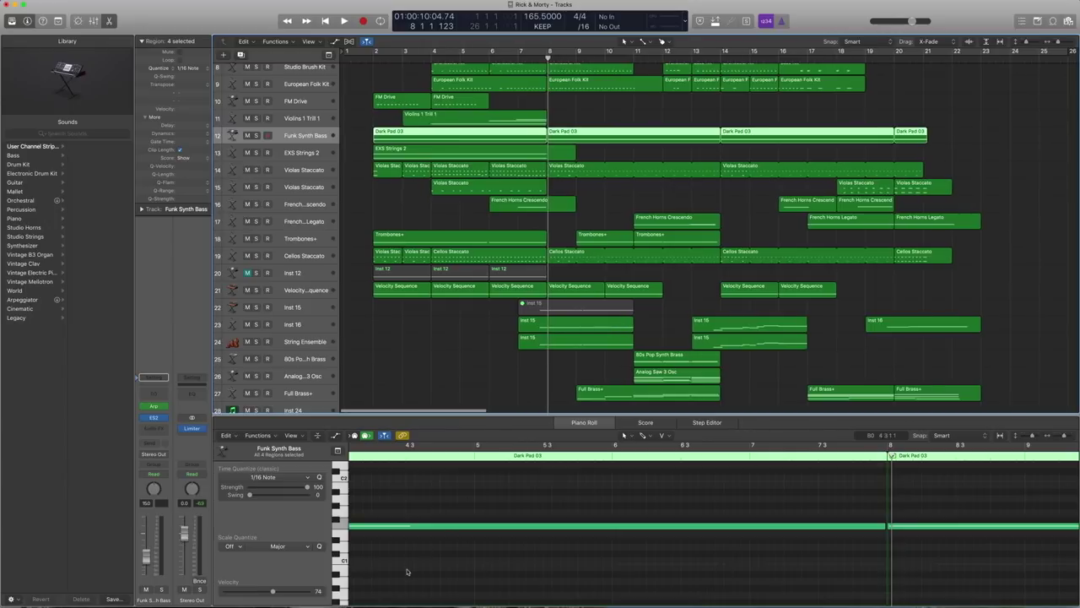
key(ctrl+s)
click(366, 57)
key(space)
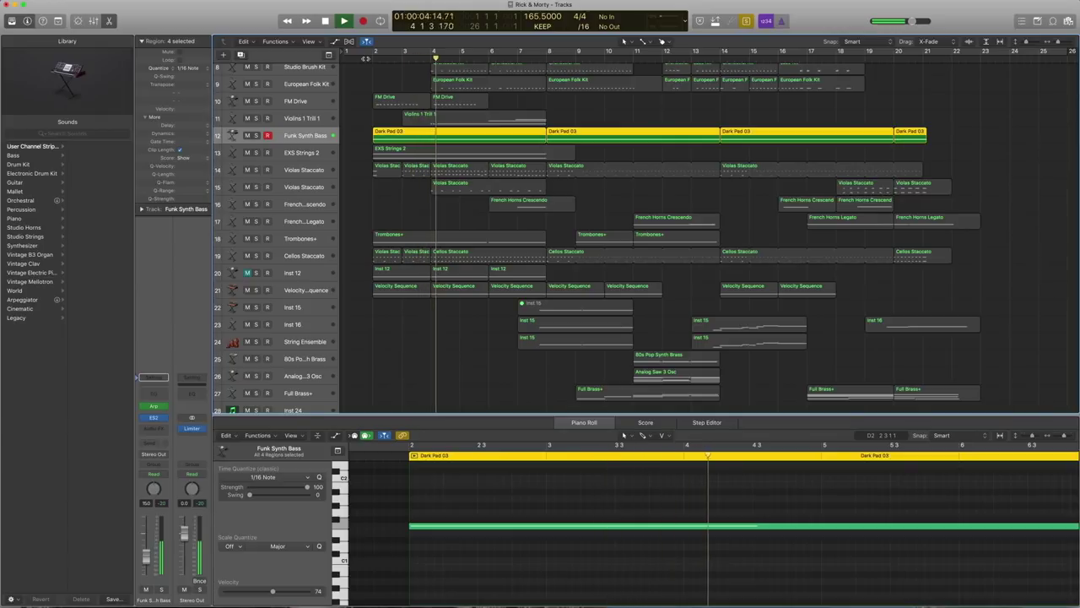
key(ctrl+s)
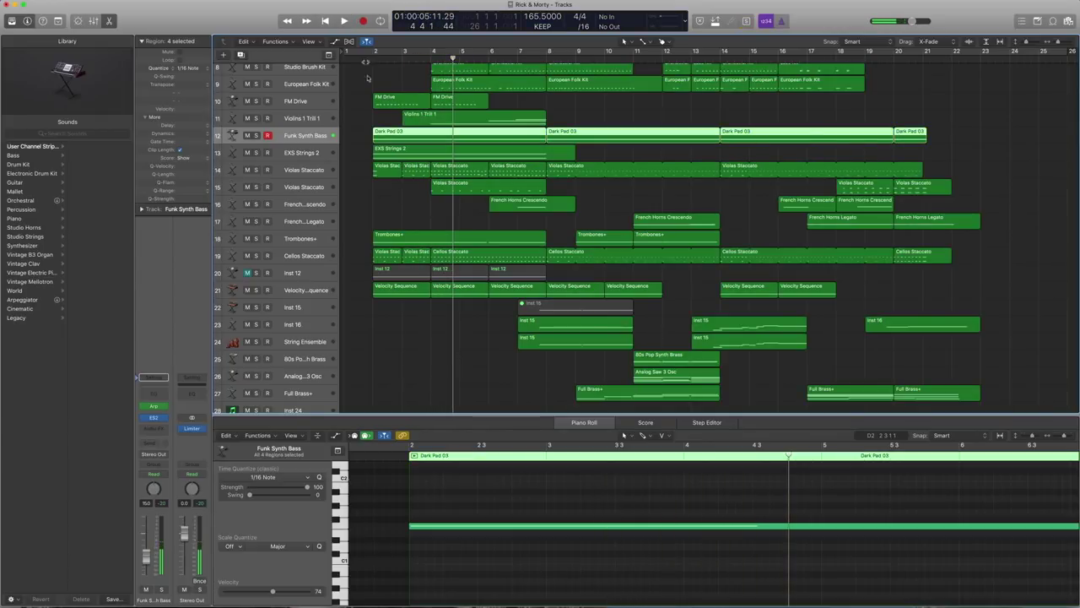
Select the EXS Strings 2 track and reveal its EXS Strings 2 patch under Pop Strings.
click(312, 152)
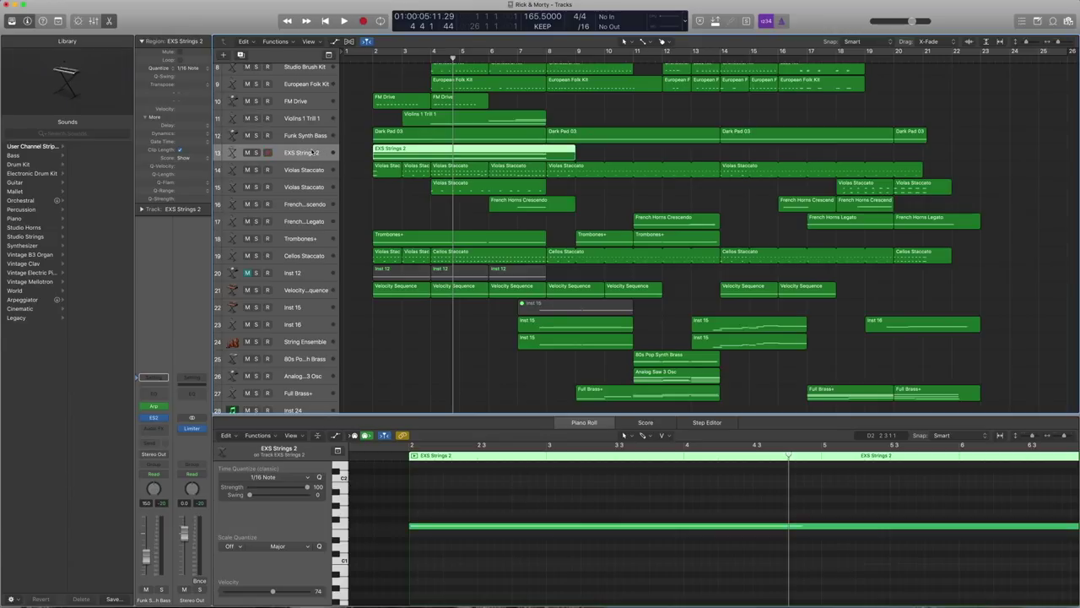
click(136, 419)
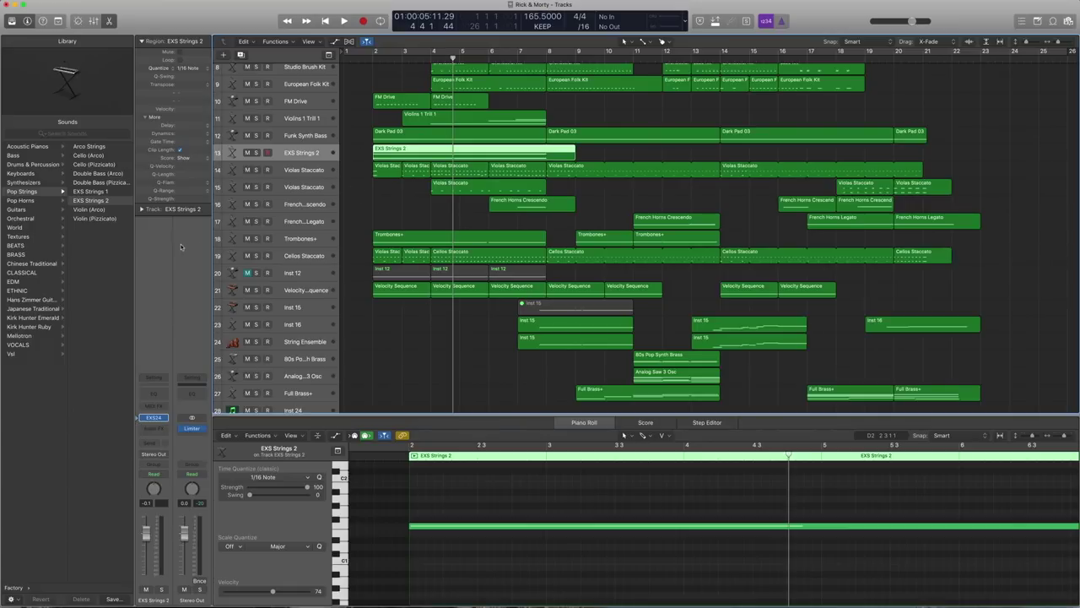
scroll(25, 177, left, 5)
scroll(24, 178, right, 5)
scroll(76, 203, right, 1)
Solo the EXS Strings 2 region, play it to bar 5.3, then unsolo it.
key(ctrl+s)
click(368, 58)
key(space)
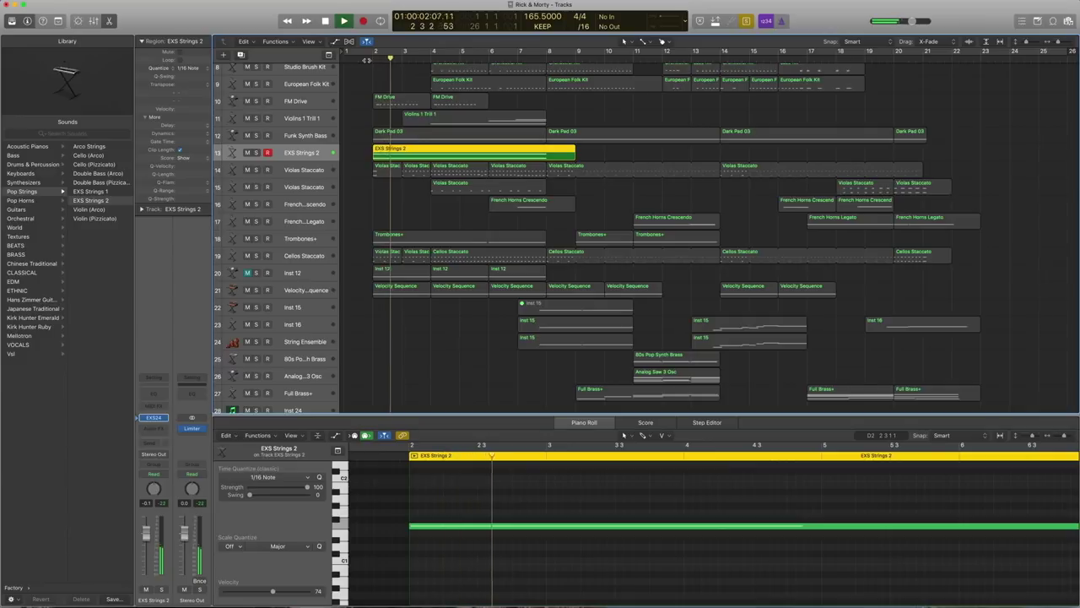
scroll(558, 521, up, 2)
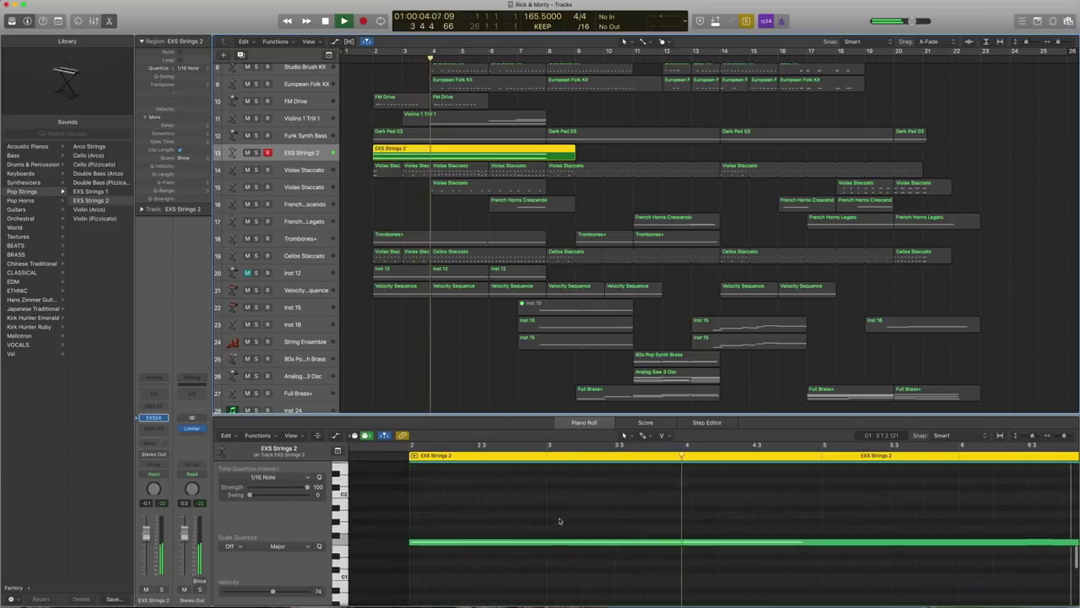
scroll(558, 520, up, 1)
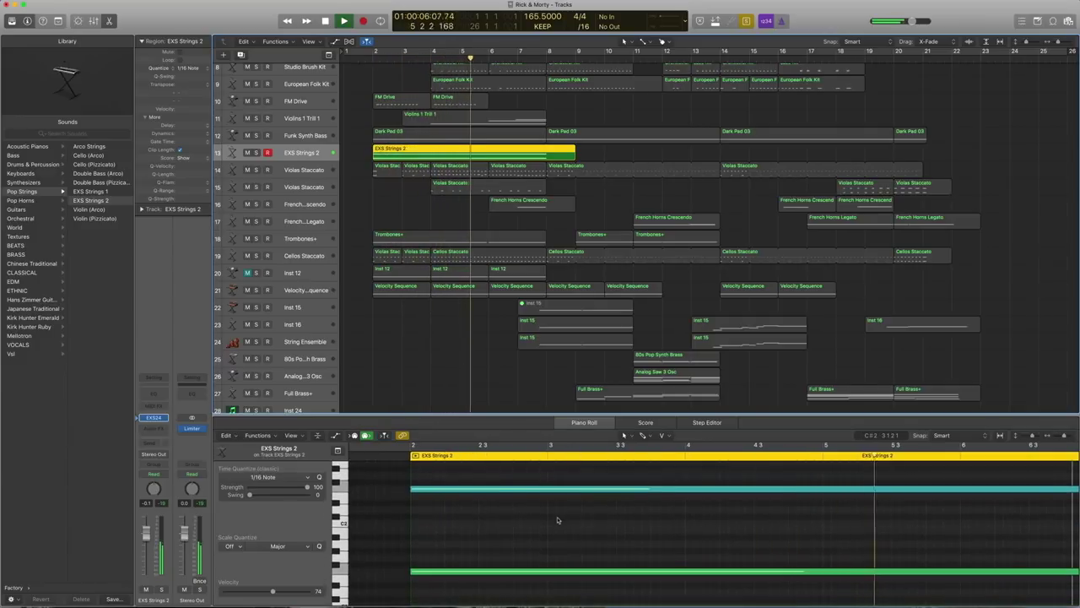
key(ctrl+s)
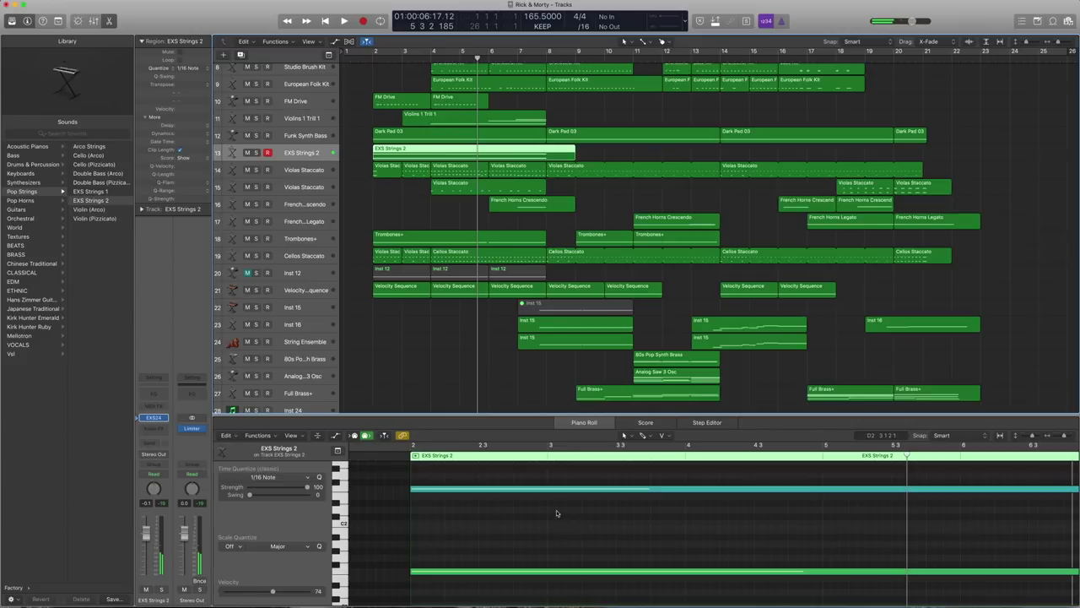
Show track 14's Violas Staccato patch among the Strings and play it soloed.
click(317, 170)
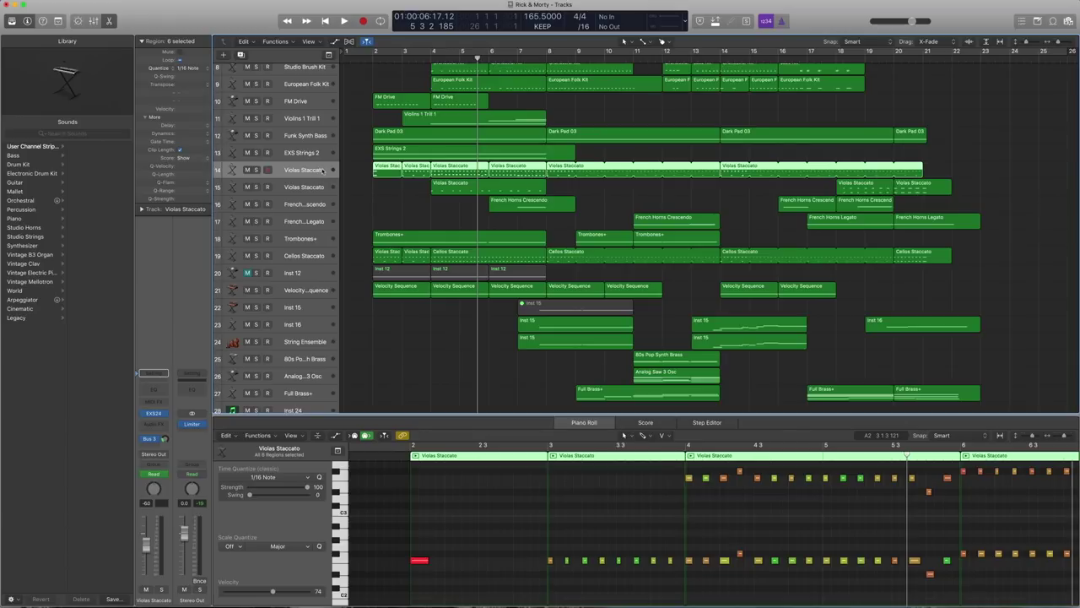
click(137, 414)
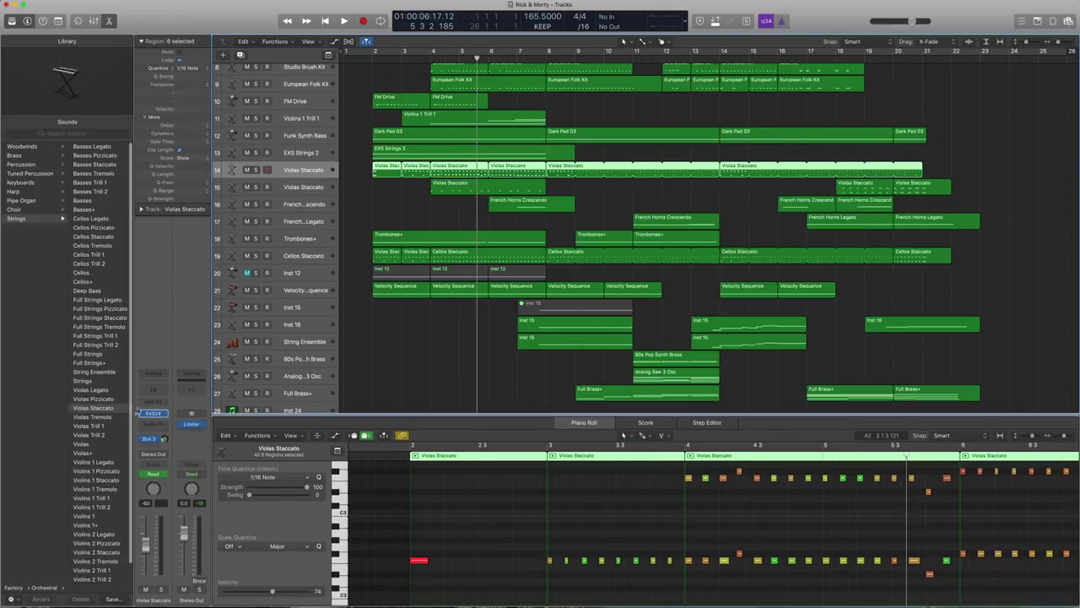
click(99, 219)
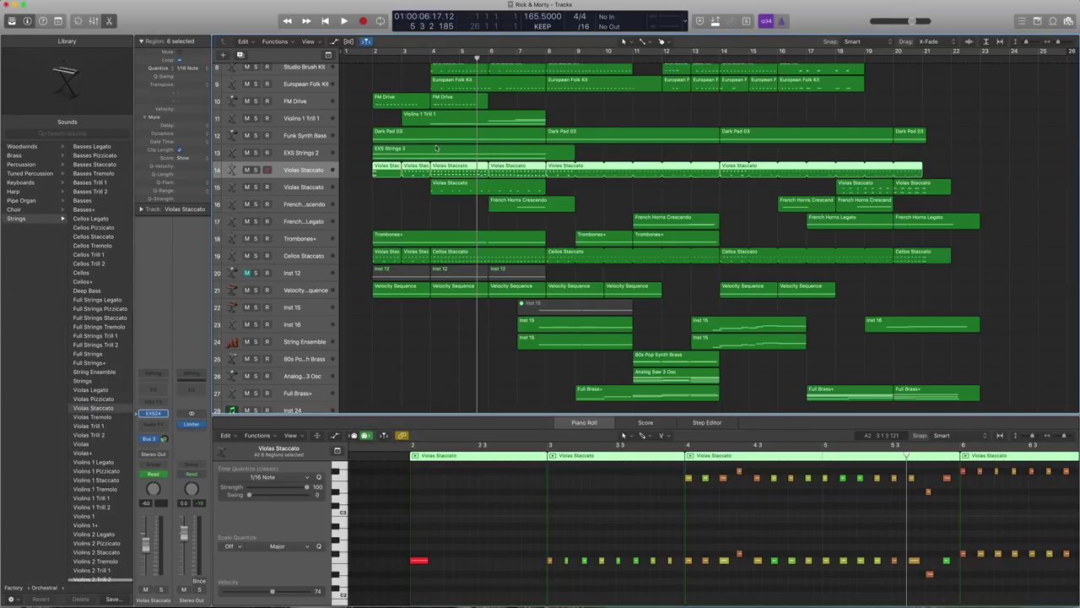
click(366, 65)
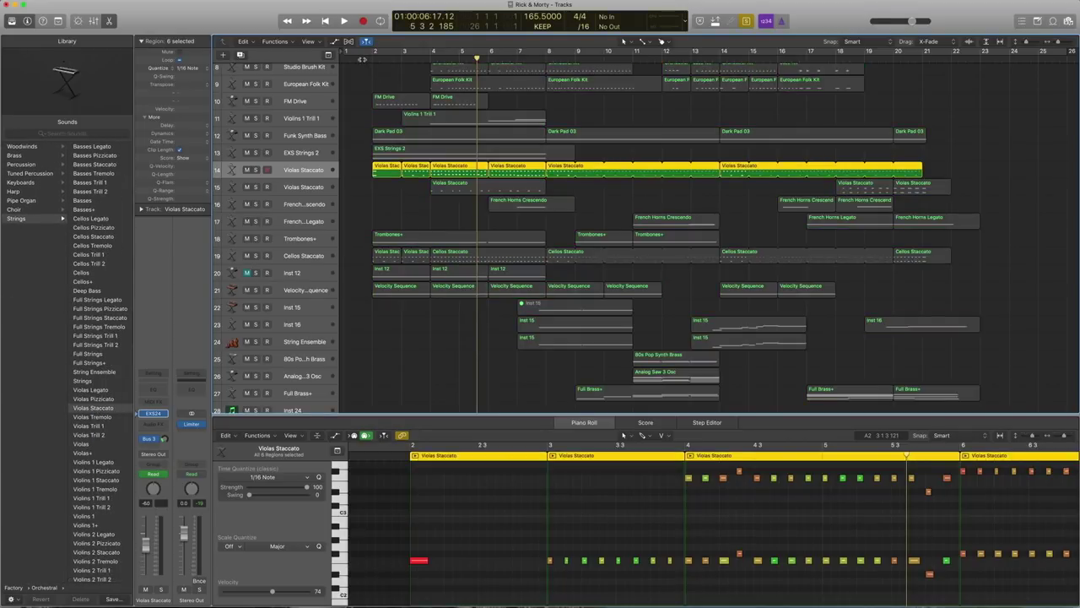
key(Return)
key(space)
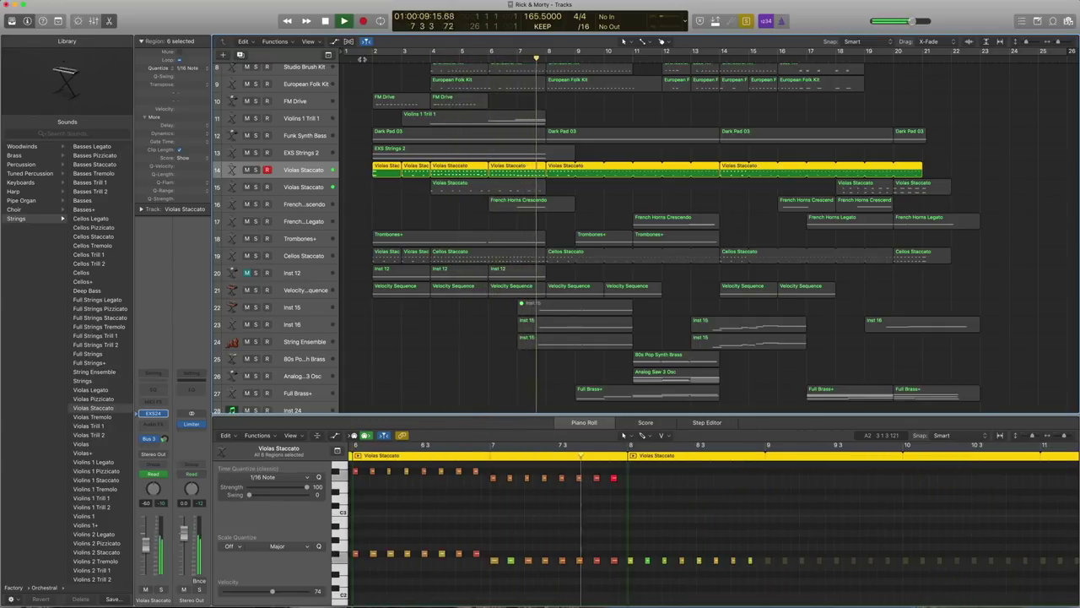
key(space)
Play the Violas with the regions on tracks 11–14 from bar 2.
drag(368, 171, 512, 120)
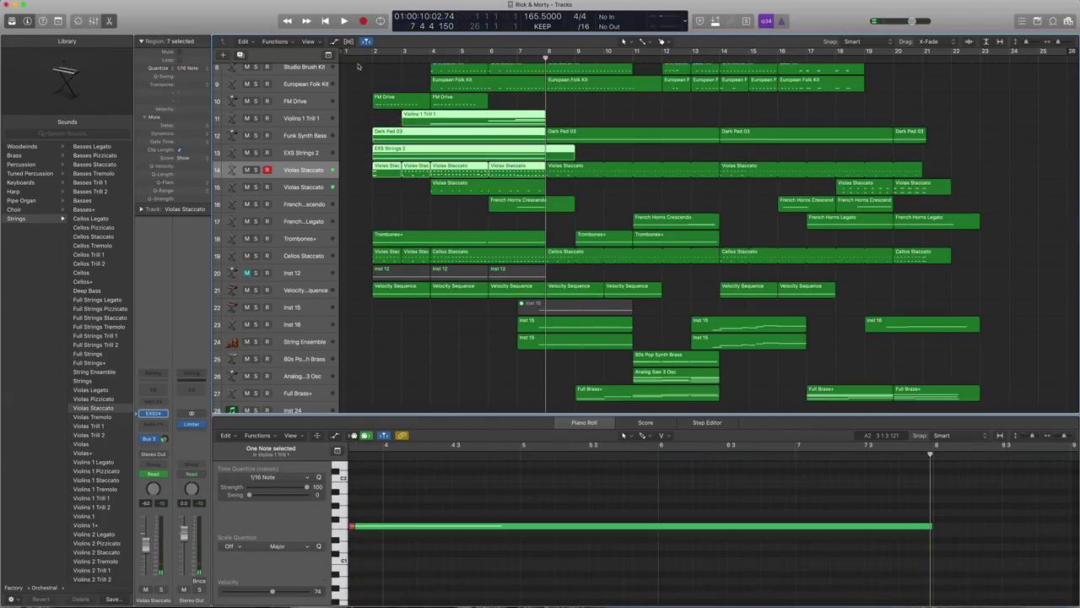
double_click(361, 59)
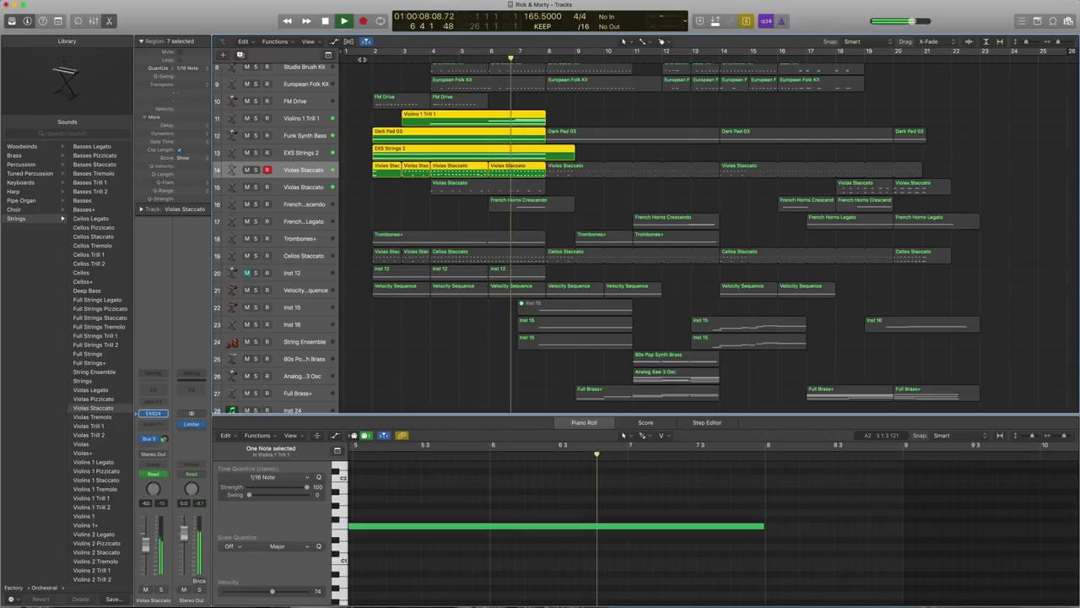
key(space)
Reveal track 15's Violas Staccato patch, play it soloed, unsolo, then select French Horns Crescendo.
click(317, 192)
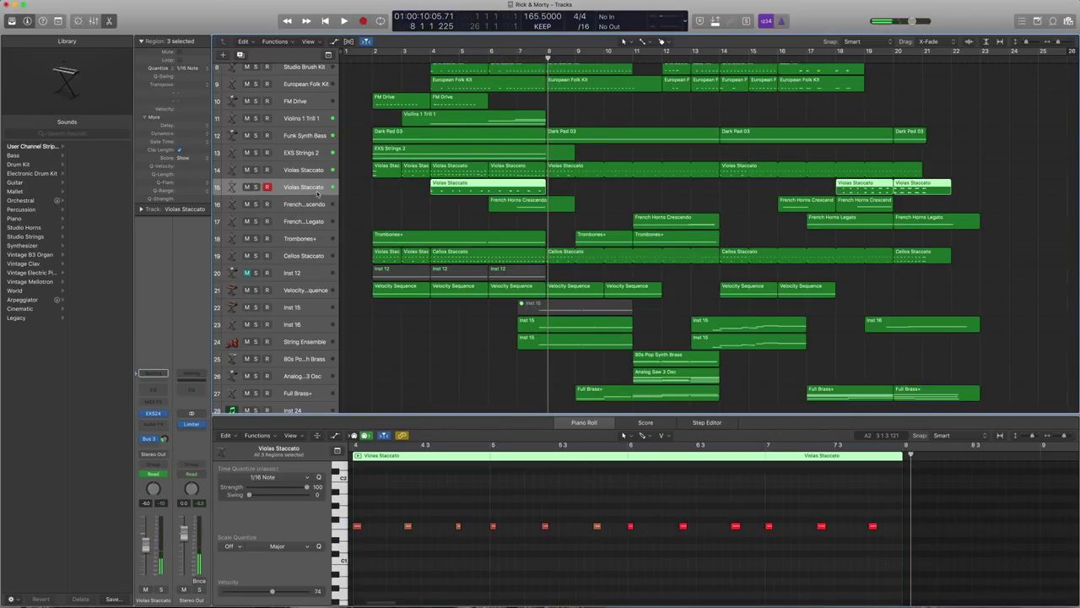
click(141, 413)
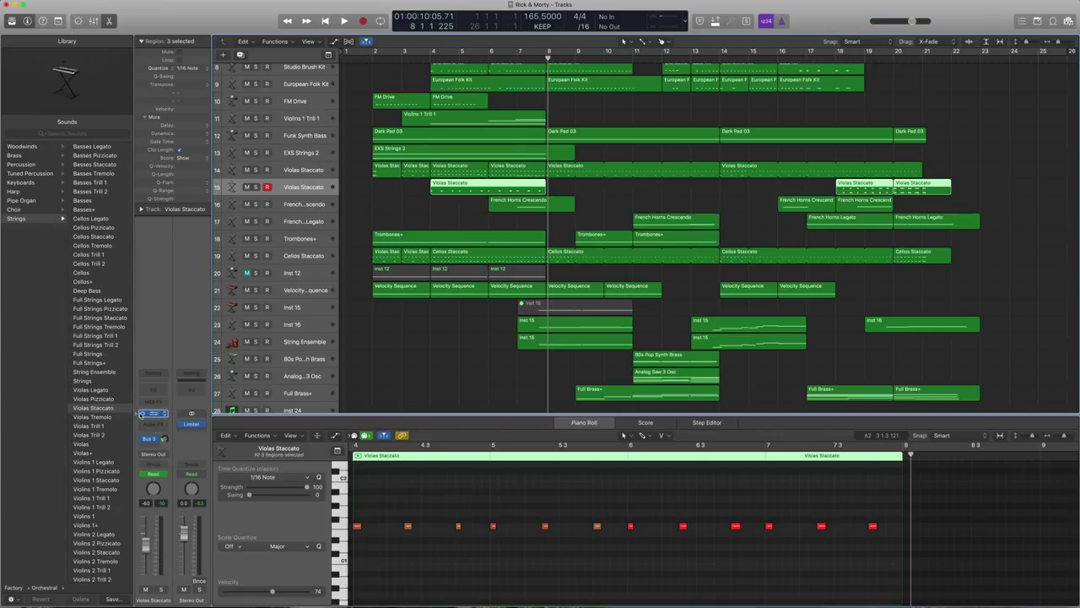
key(ctrl+s)
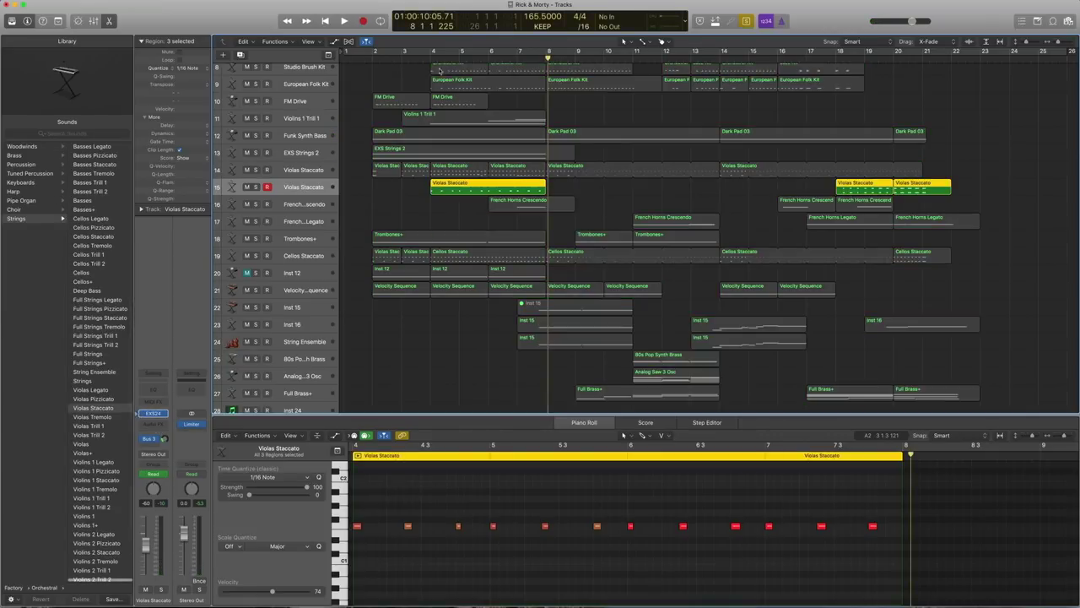
key(shift+space)
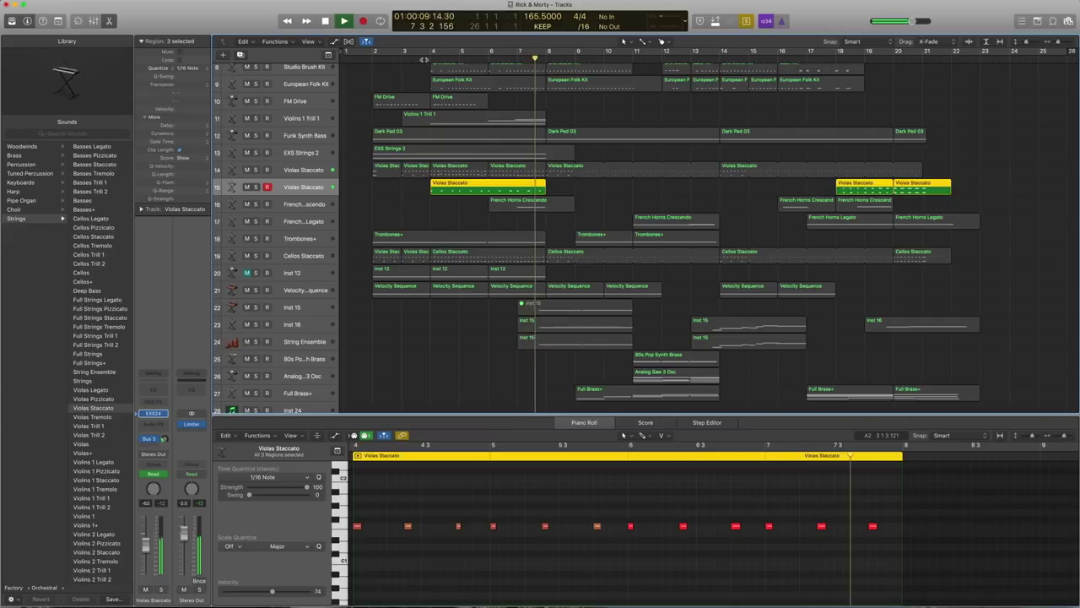
key(space)
key(ctrl+s)
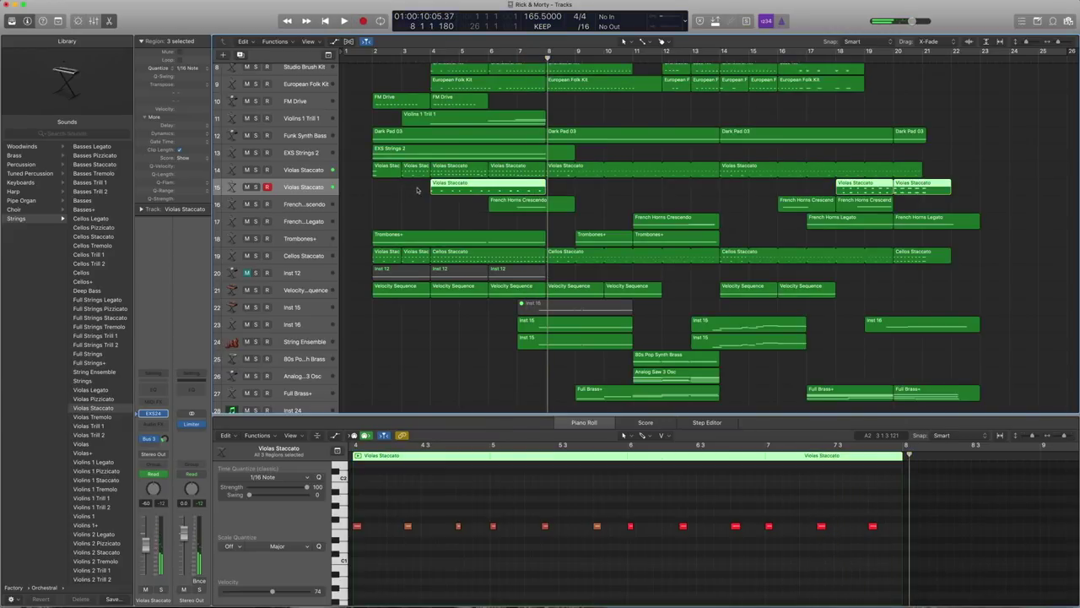
click(453, 190)
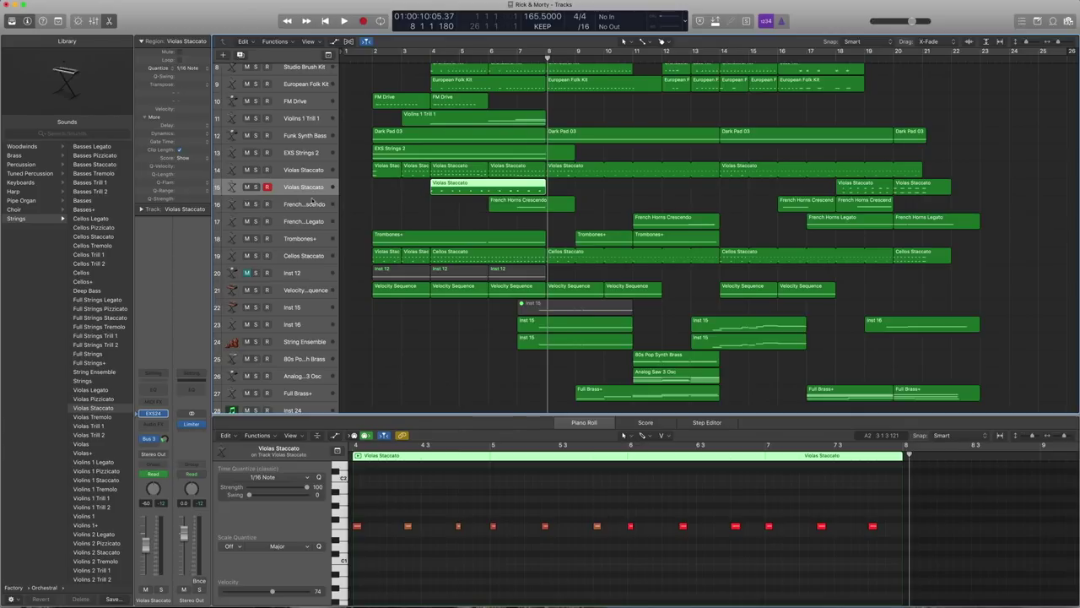
click(309, 205)
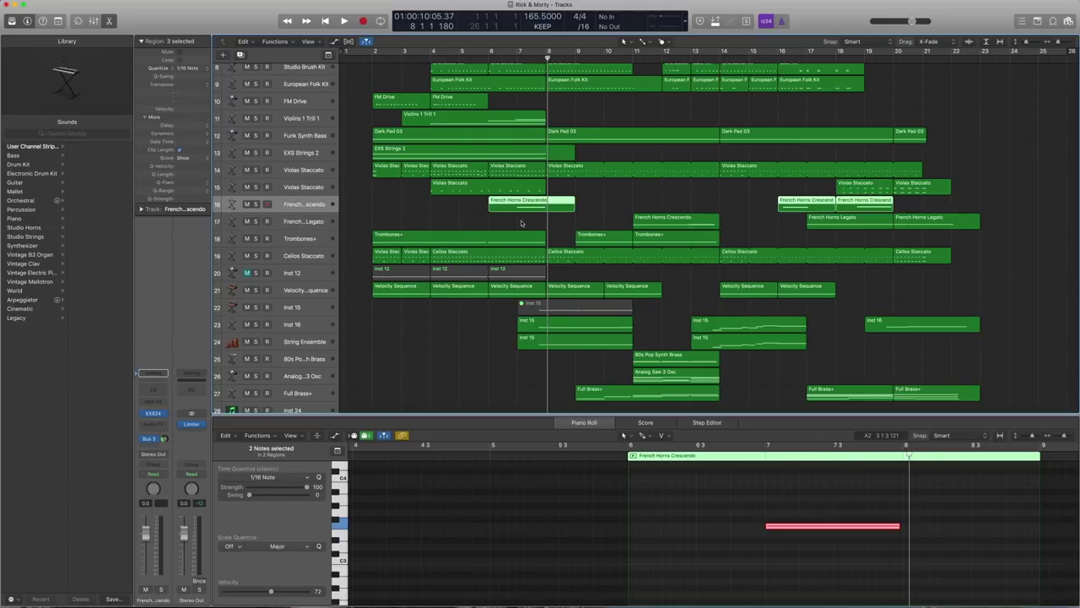
Show the French Horns Crescendo Brass patch and play the horn region soloed.
drag(521, 224, 510, 118)
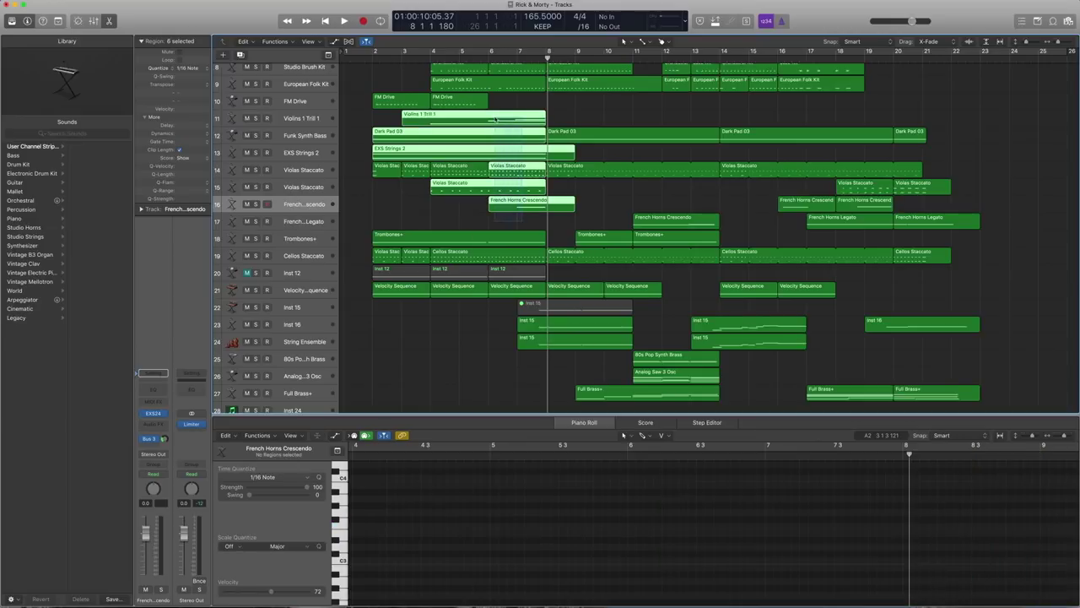
click(511, 205)
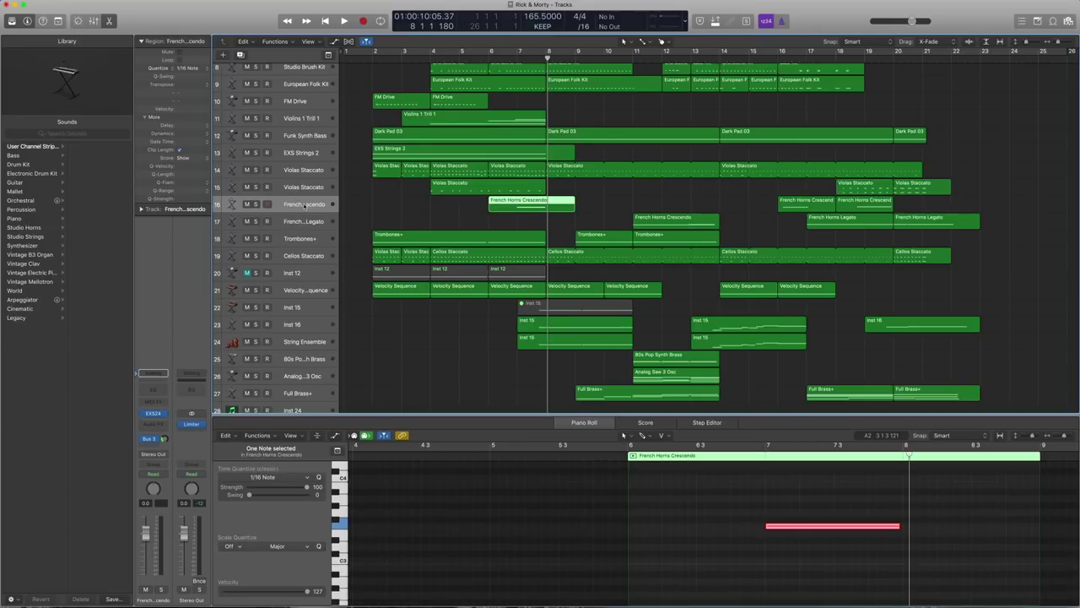
click(137, 413)
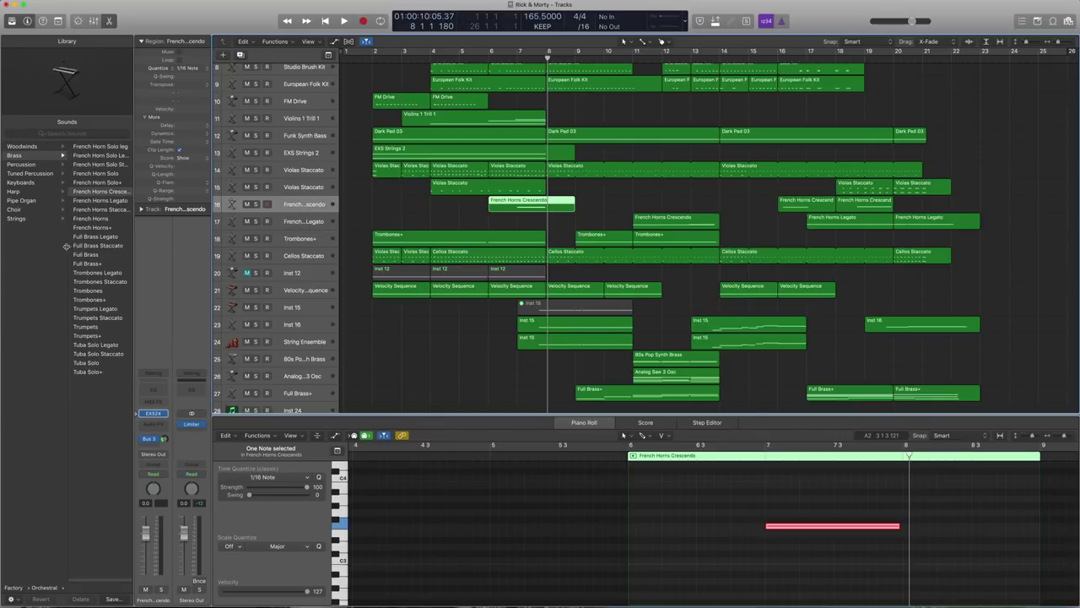
scroll(76, 165, left, 5)
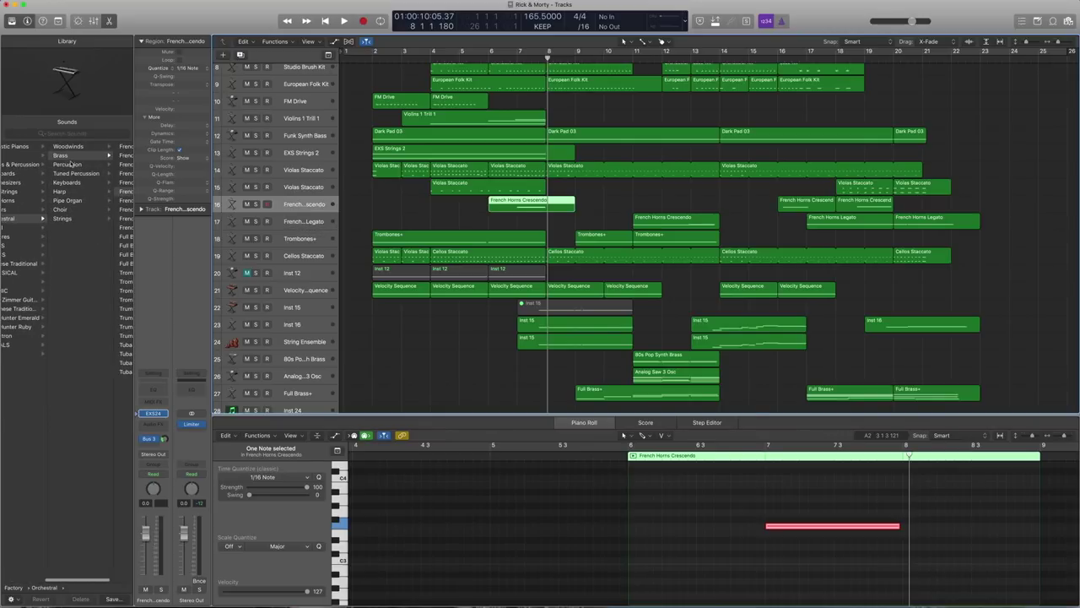
scroll(76, 166, right, 5)
key(ctrl+s)
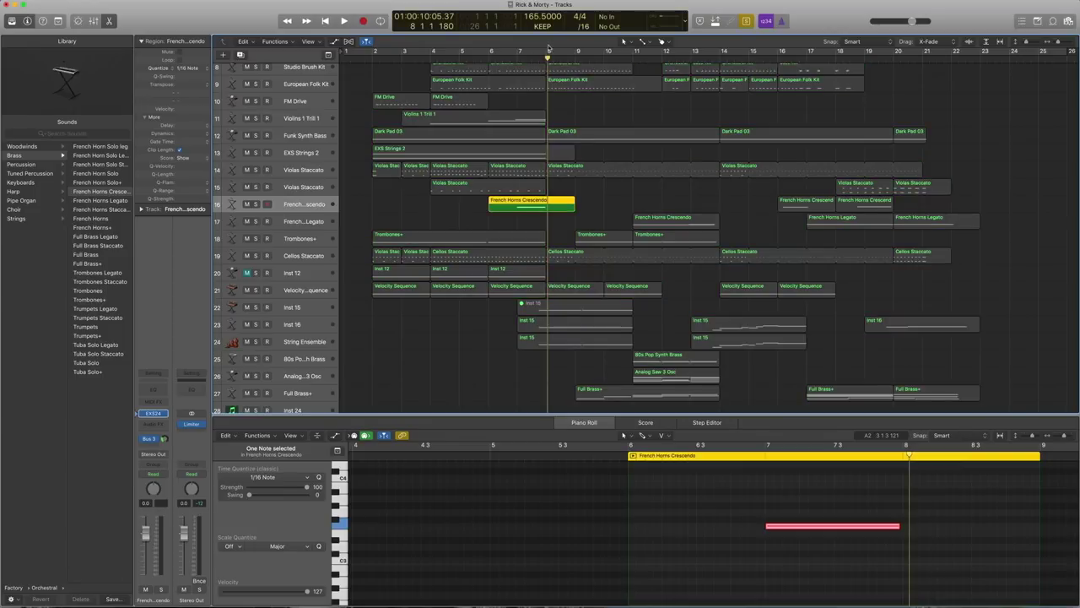
key(space)
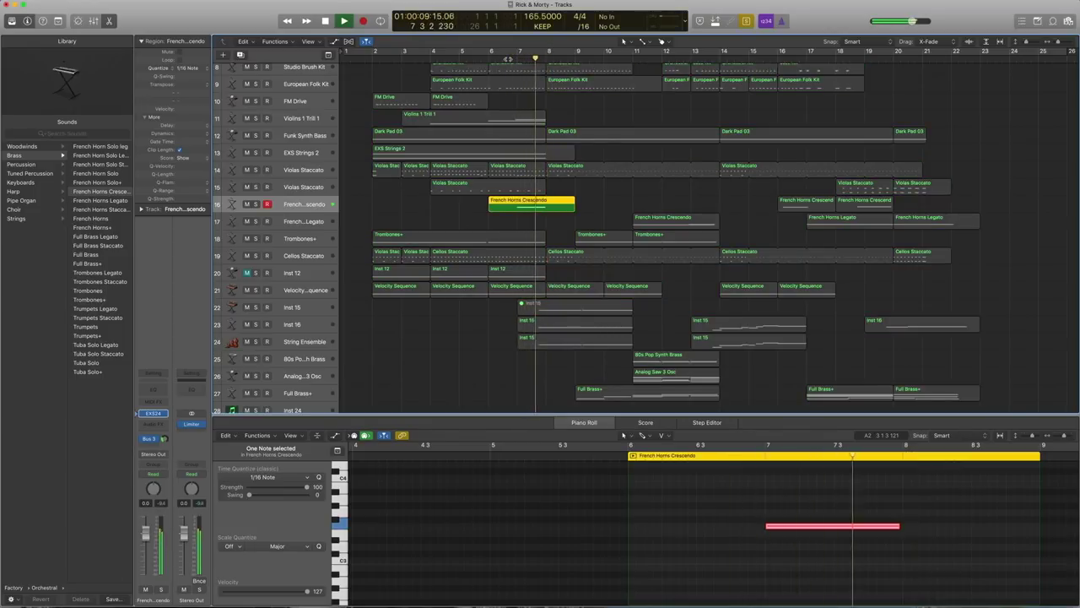
key(space)
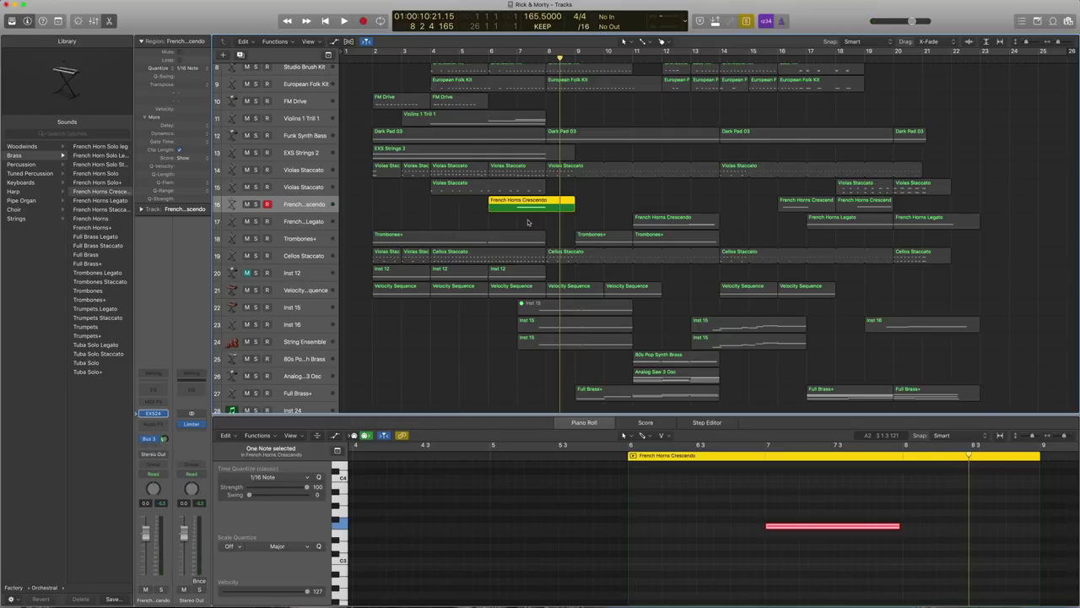
Play the horns with the strings on tracks 11–16, unsolo, then select the Trombones+ track.
drag(528, 222, 454, 125)
drag(422, 178, 385, 173)
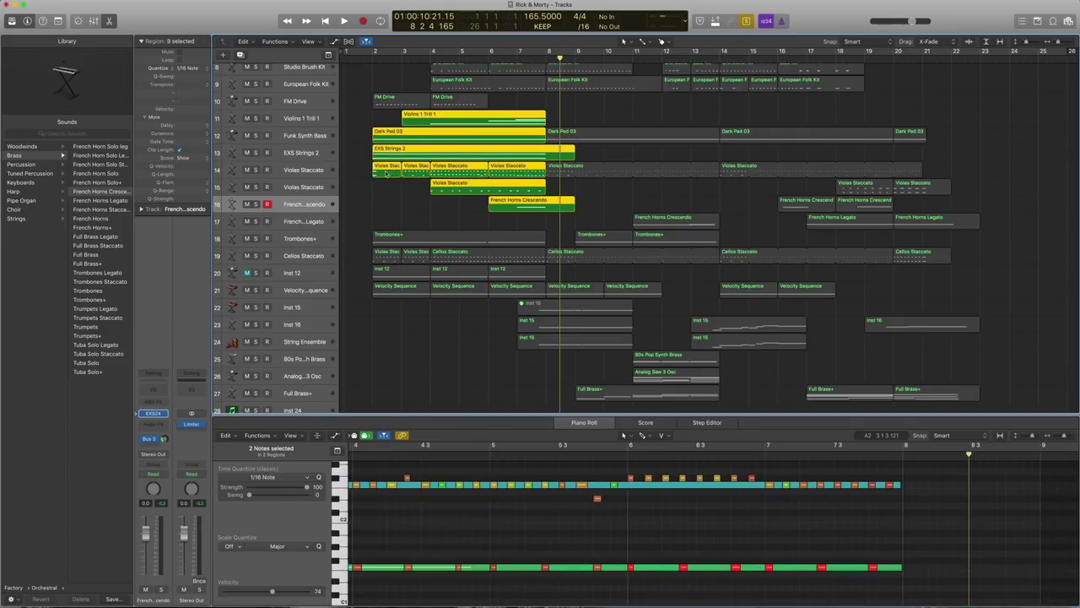
key(shift+space)
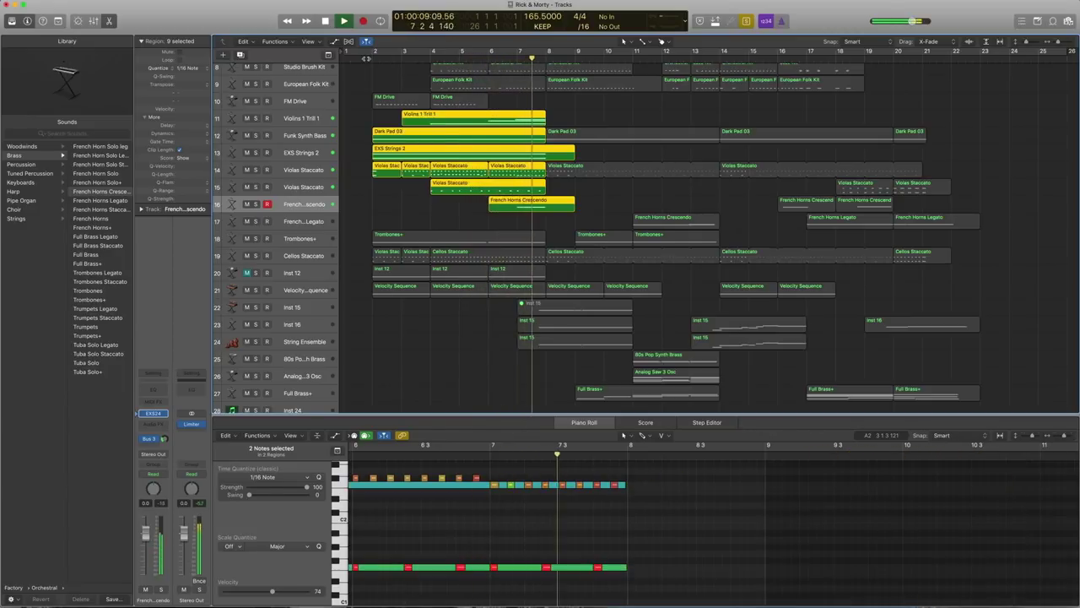
key(space)
key(super+a)
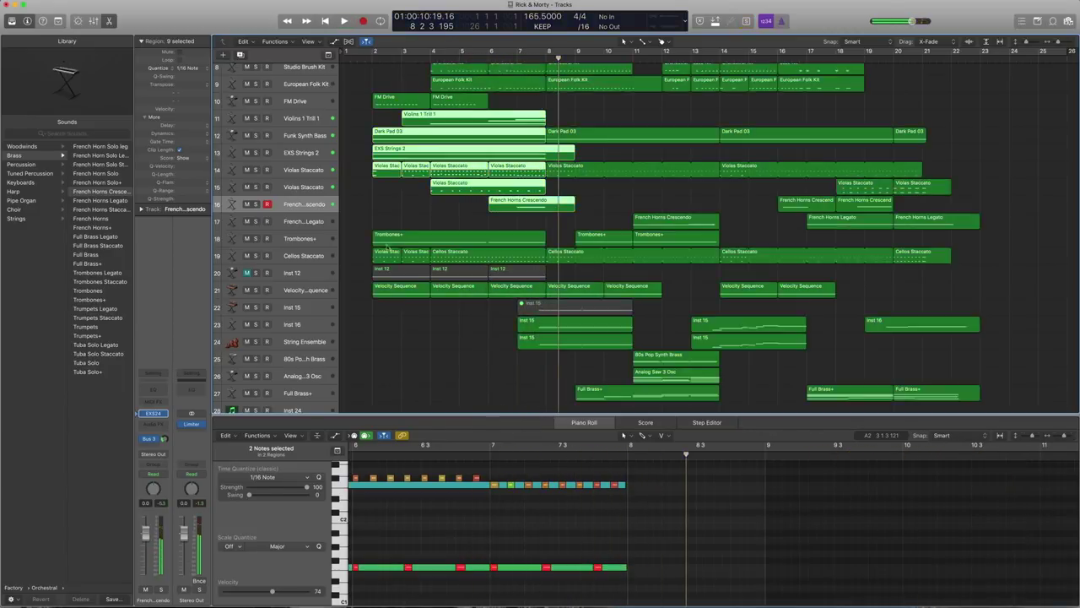
click(315, 244)
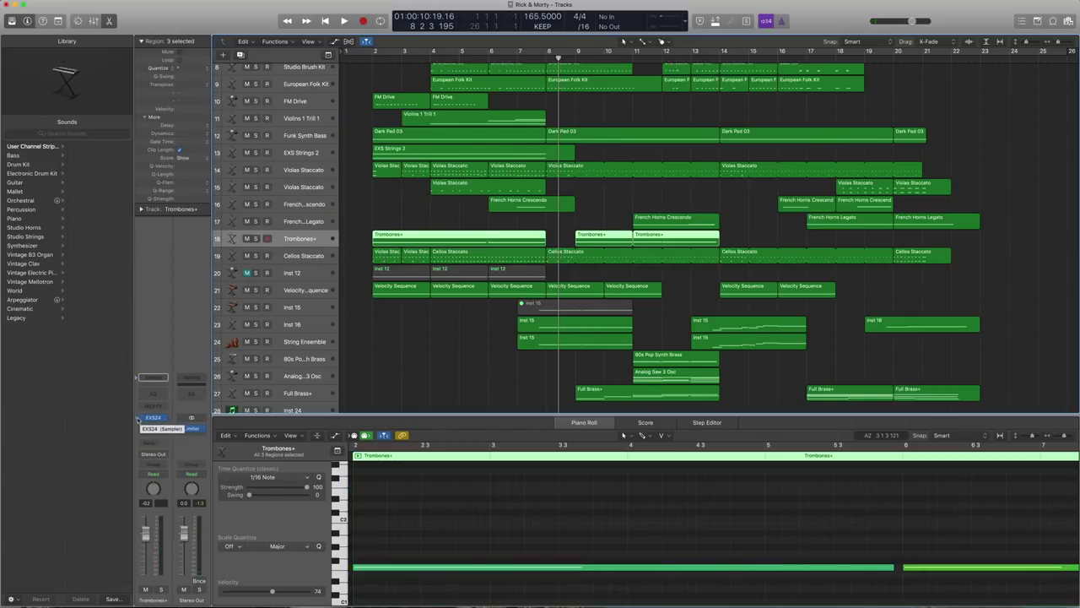
Solo the Trombones+ regions, play them from their start, then turn solo off.
scroll(66, 156, left, 3)
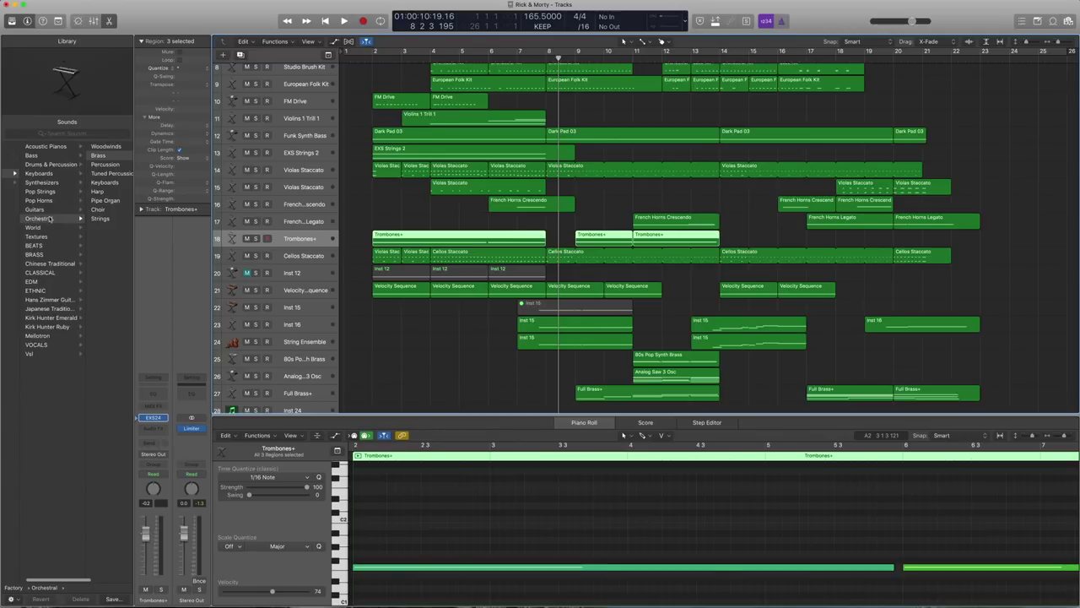
scroll(66, 156, right, 3)
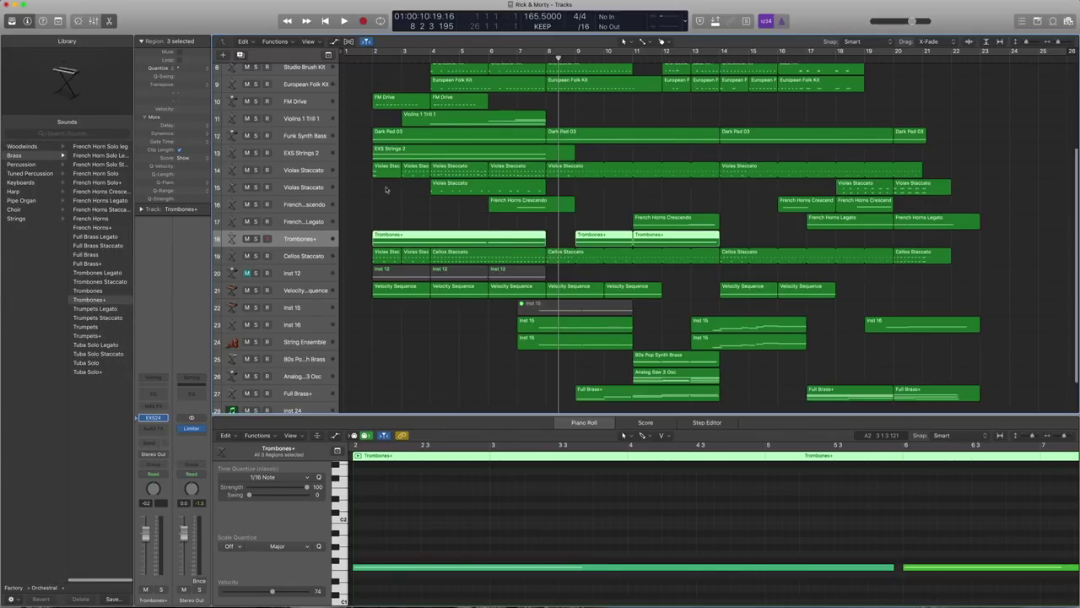
key(ctrl+s)
key(shift+space)
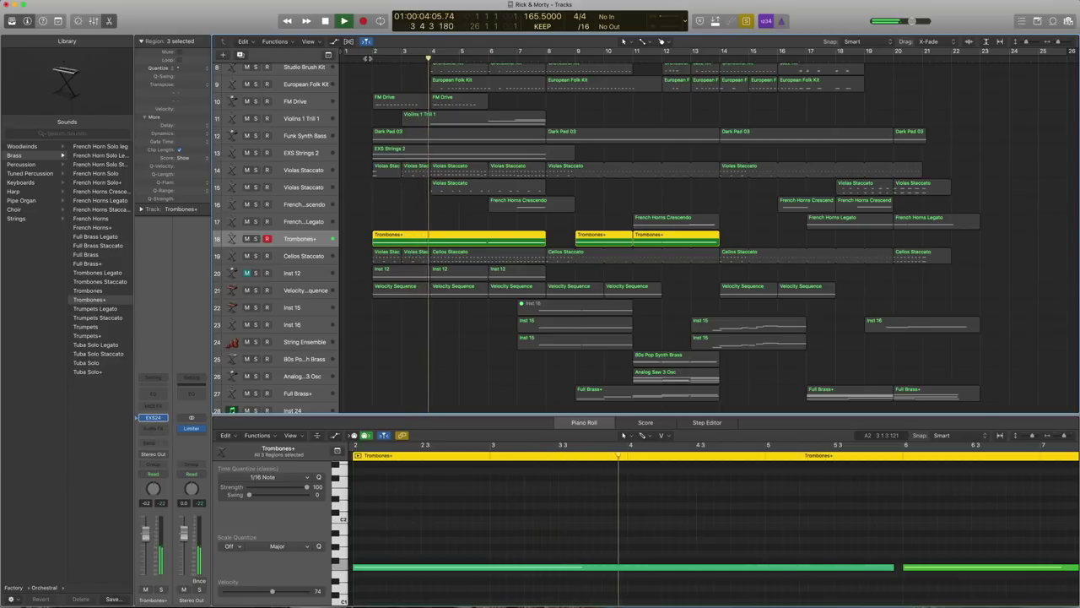
key(space)
key(ctrl+s)
Compare the EXS Strings 2 and Trombones+ regions, then select the Cellos Staccato track.
click(404, 157)
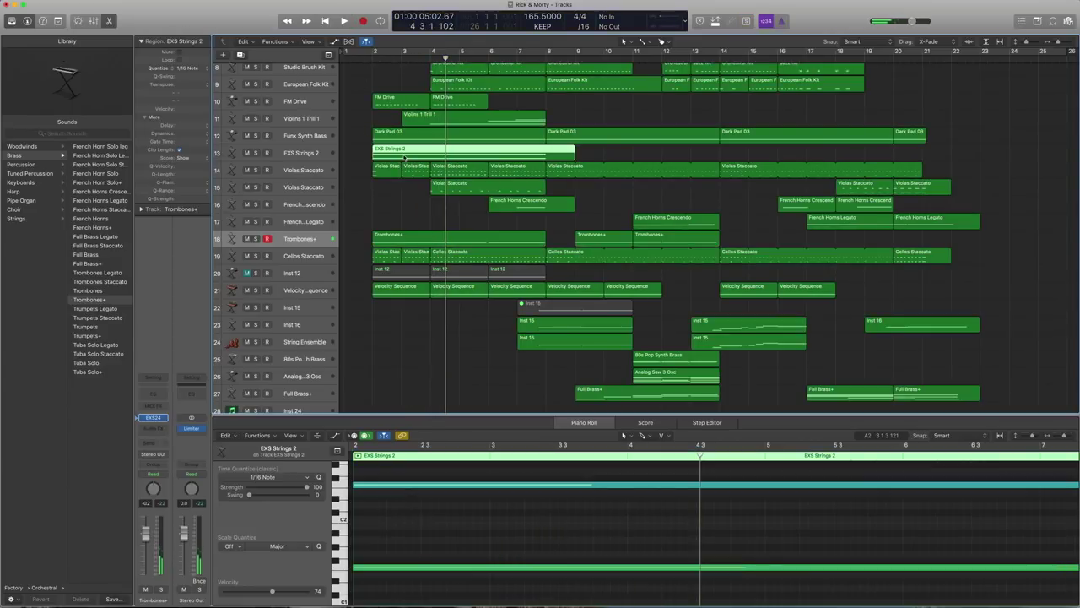
scroll(377, 204, down, 1)
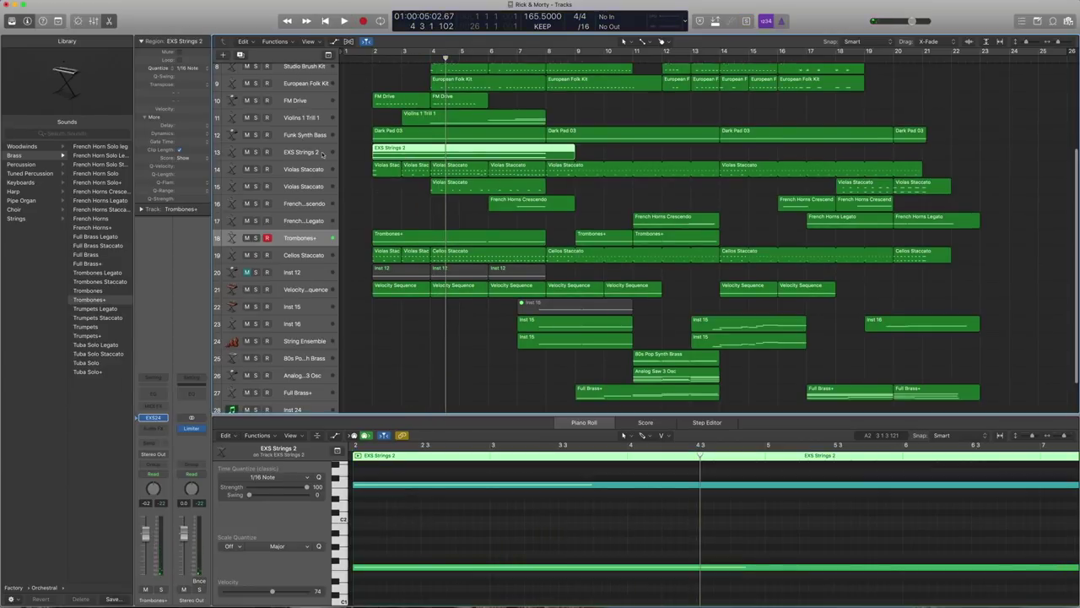
scroll(314, 152, up, 1)
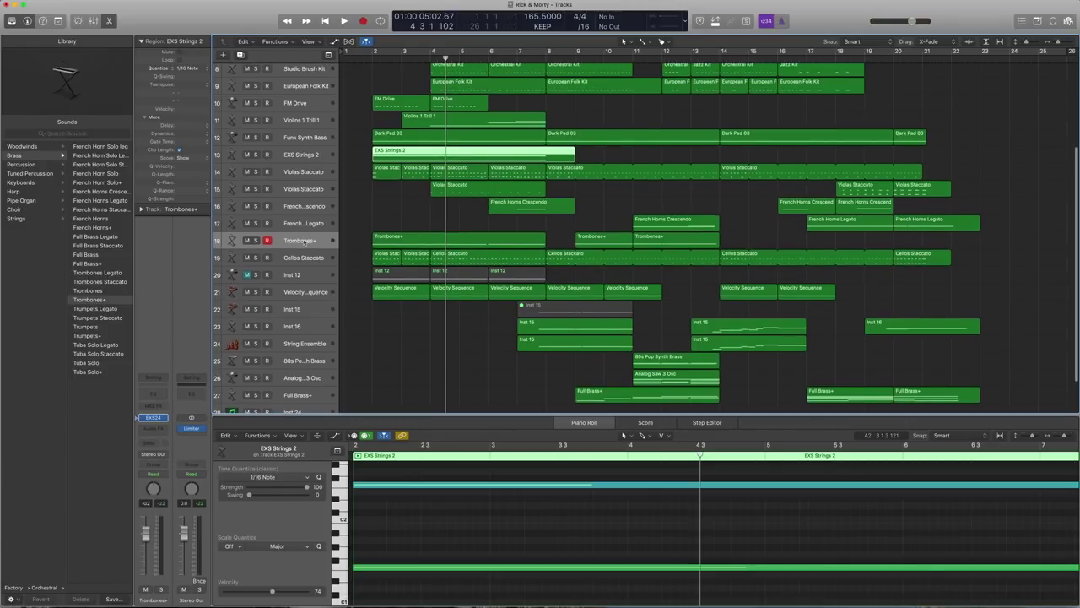
click(381, 240)
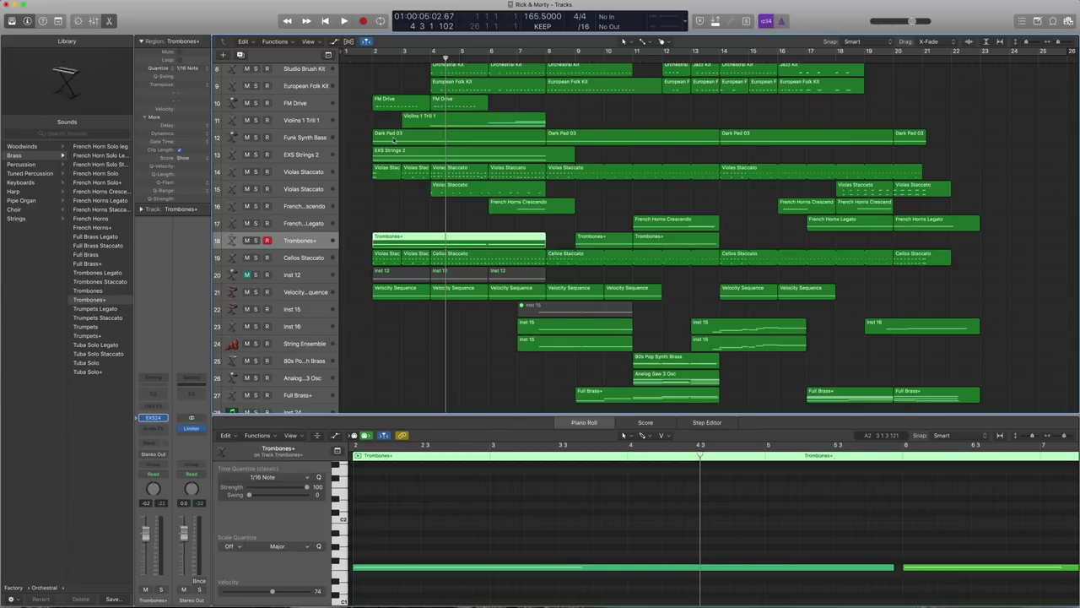
click(393, 157)
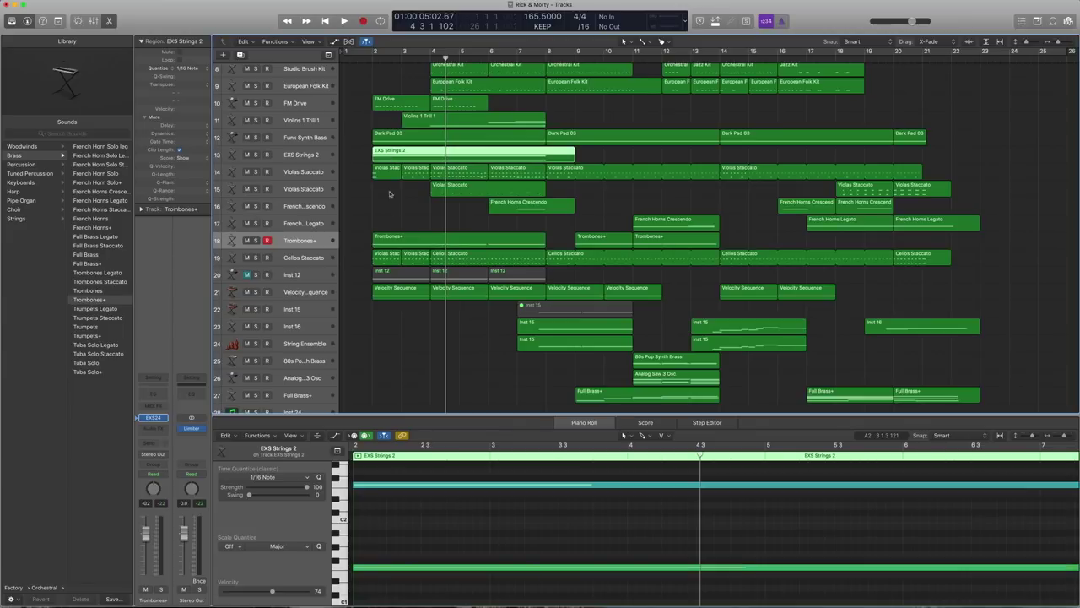
click(388, 239)
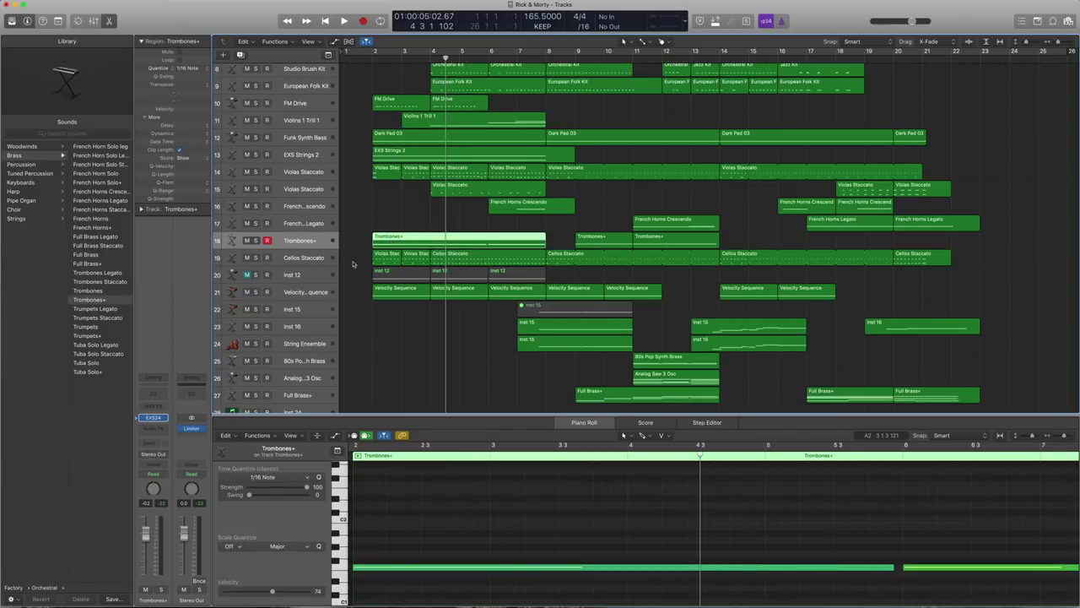
click(307, 258)
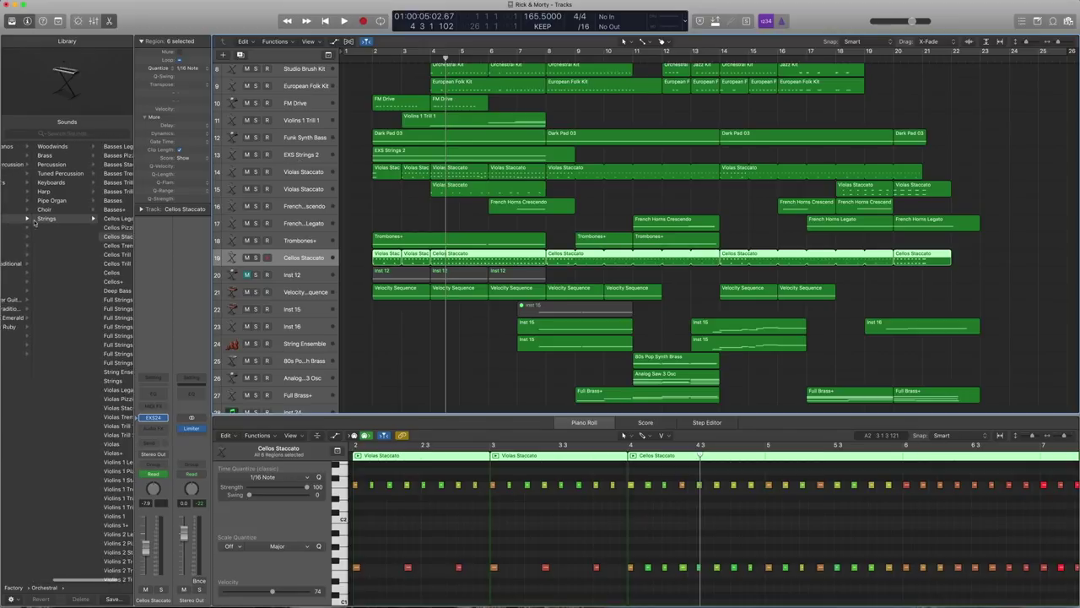
Play the Cellos Staccato part soloed from its start, then unsolo.
key(ctrl+s)
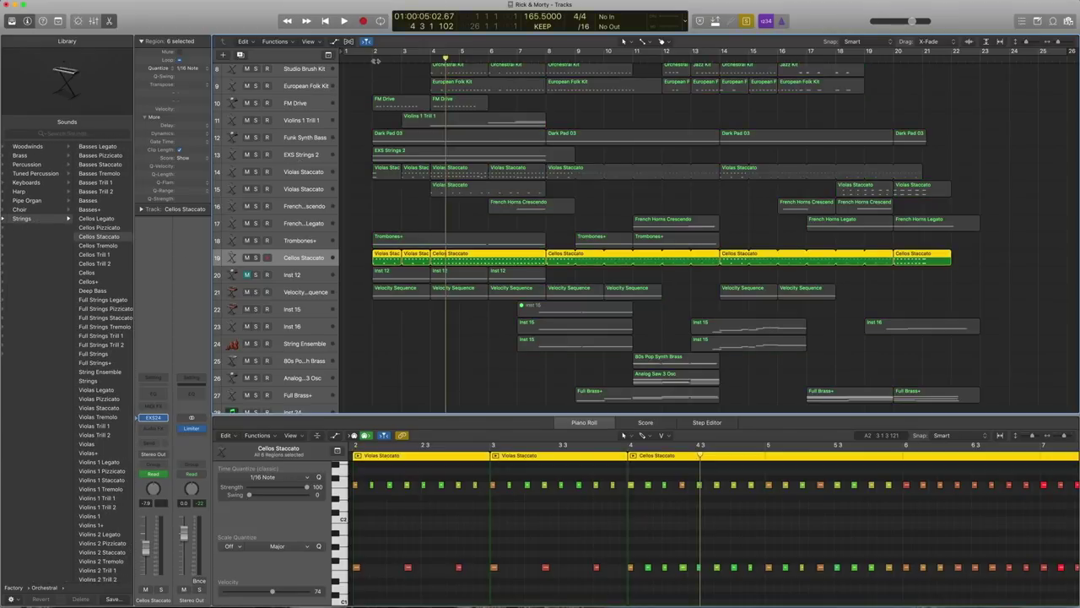
key(shift+Return)
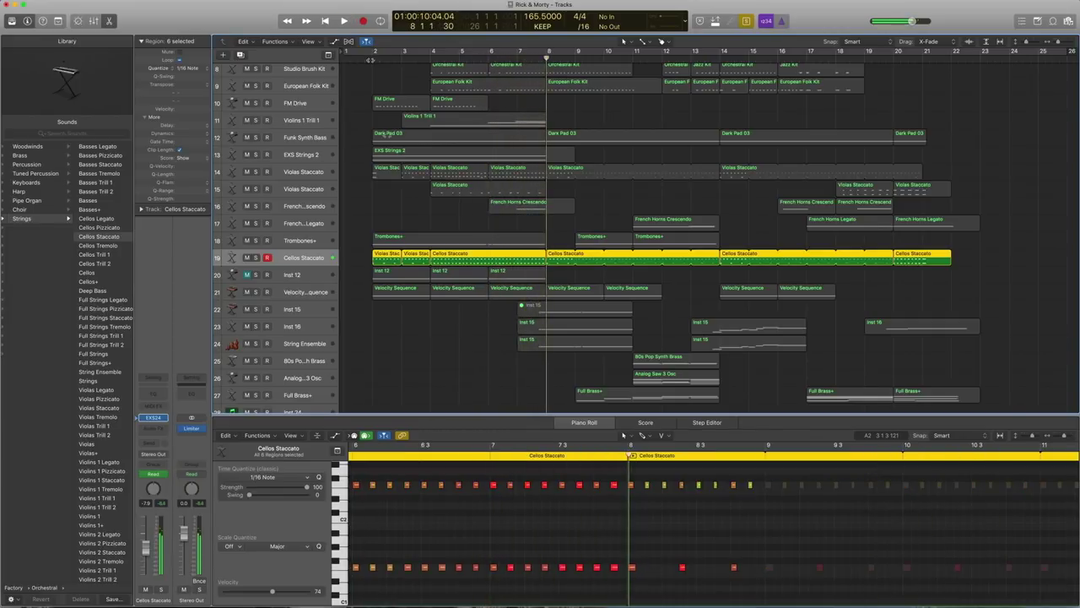
key(ctrl+s)
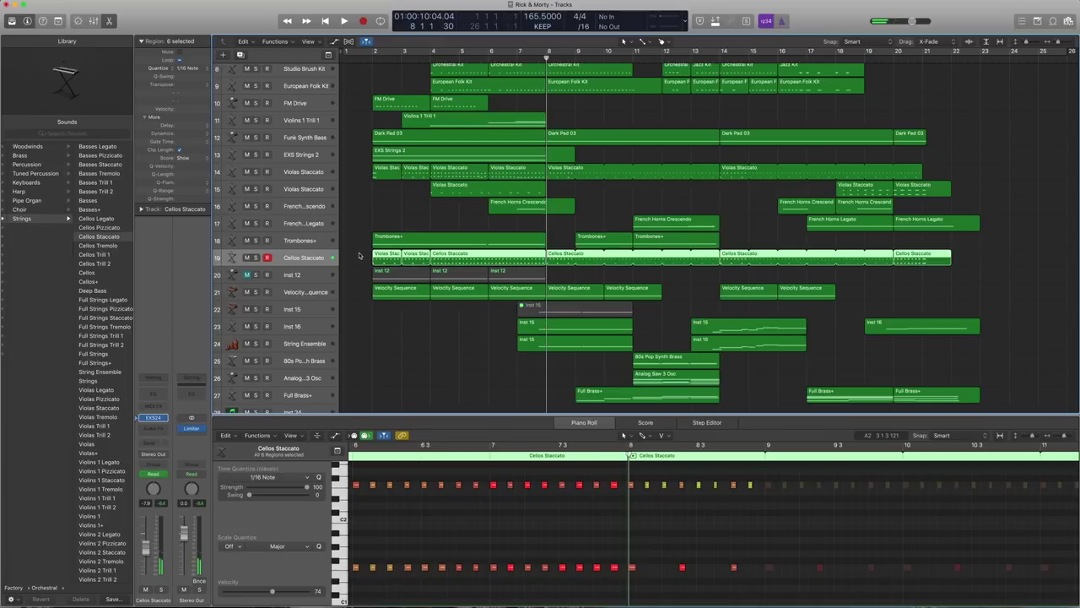
Inspect the Violas Staccato region notes on tracks 14–15, then close the Piano Roll.
drag(357, 256, 531, 137)
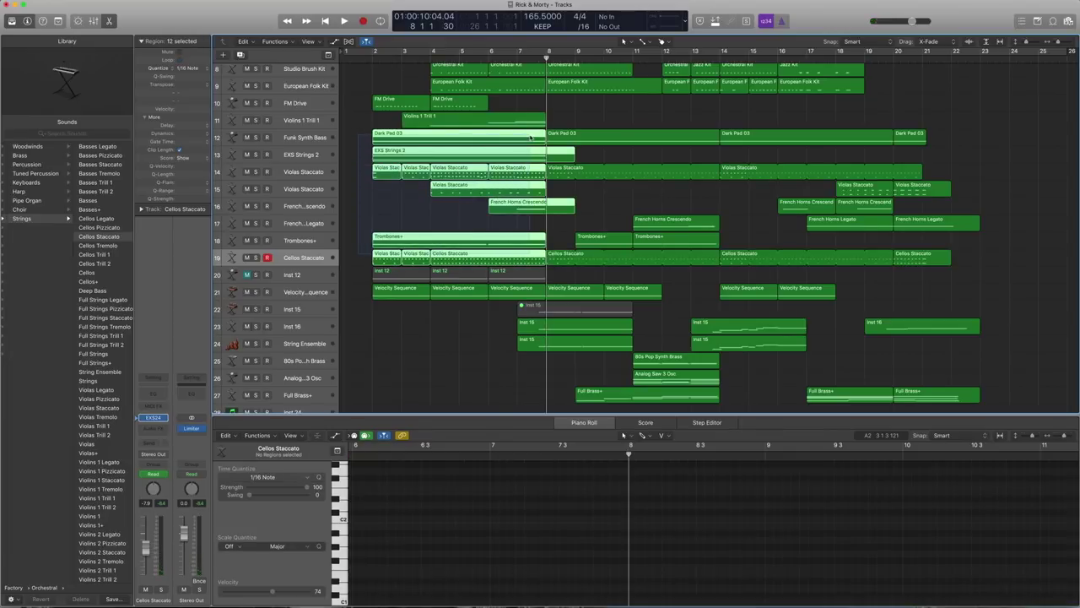
click(465, 193)
click(456, 194)
click(445, 219)
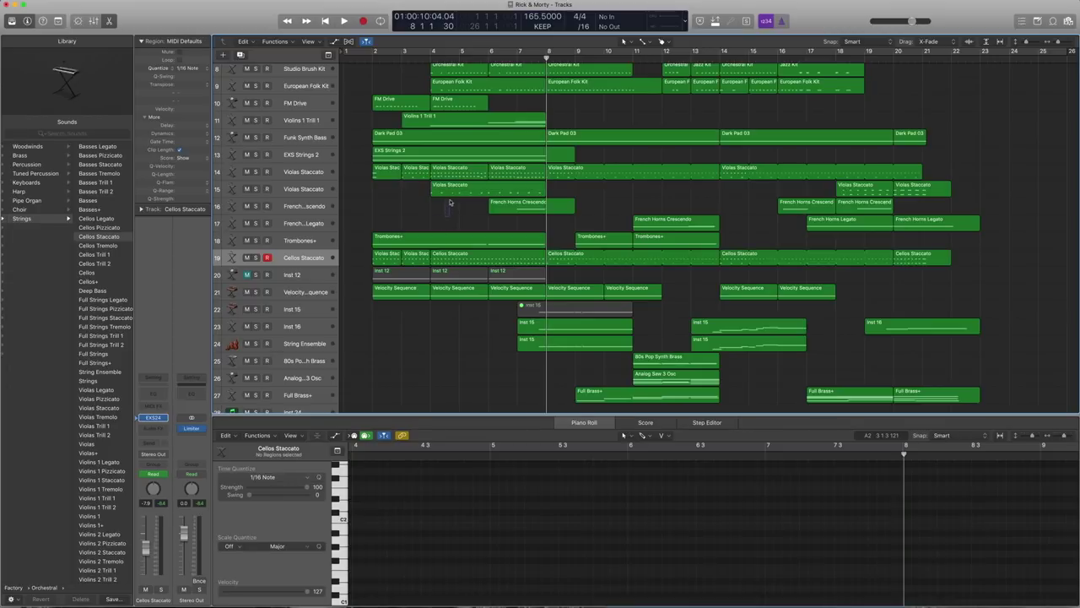
click(448, 194)
click(455, 171)
scroll(453, 594, left, 3)
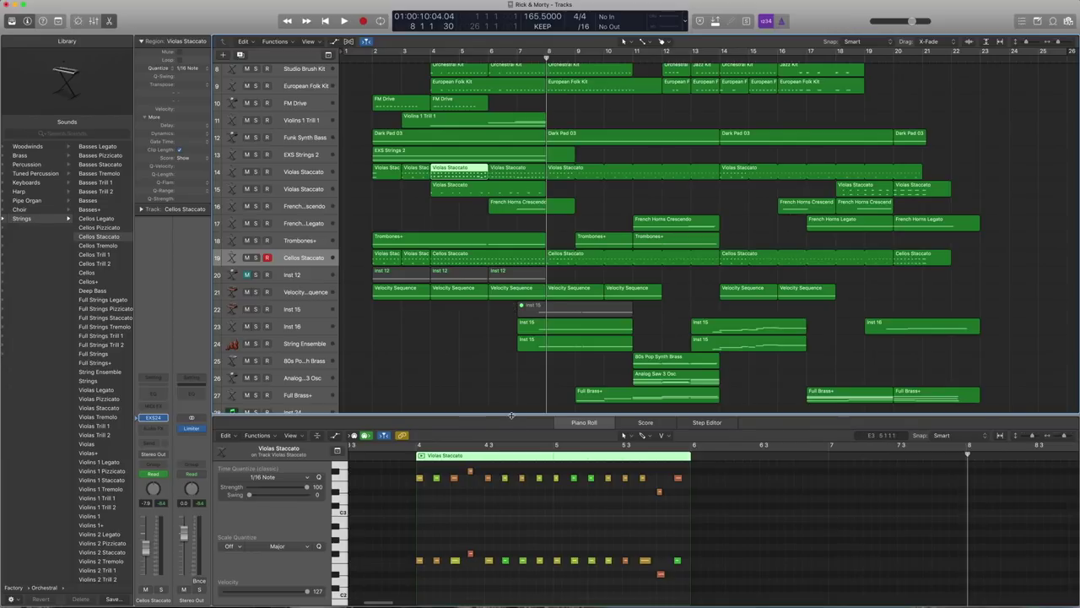
key(e)
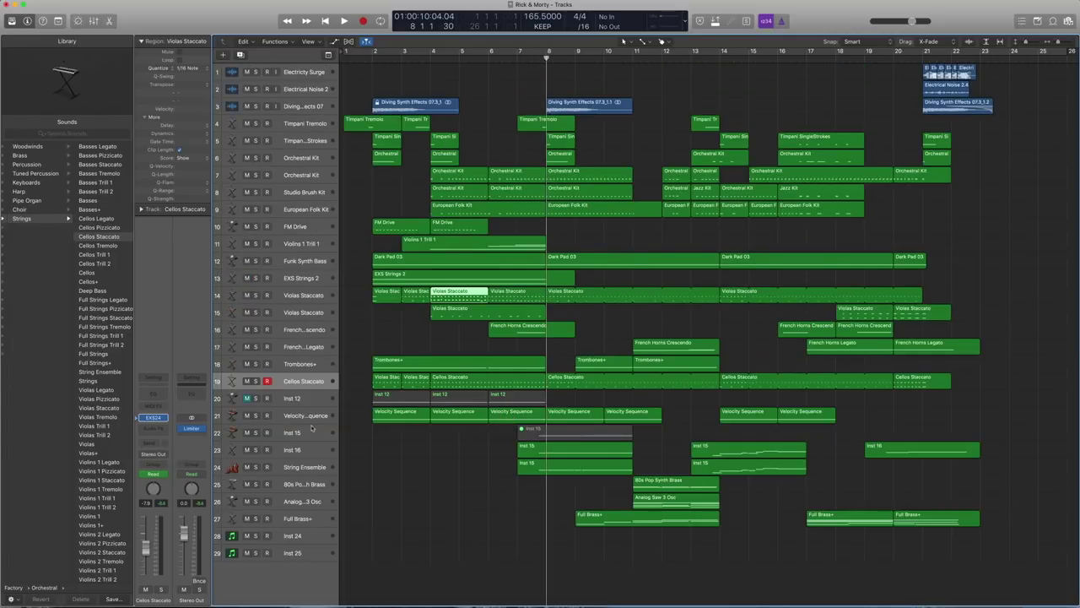
Solo the Velocity Sequence track, play from bar 2, and bring up its ES1 instrument slot.
click(310, 420)
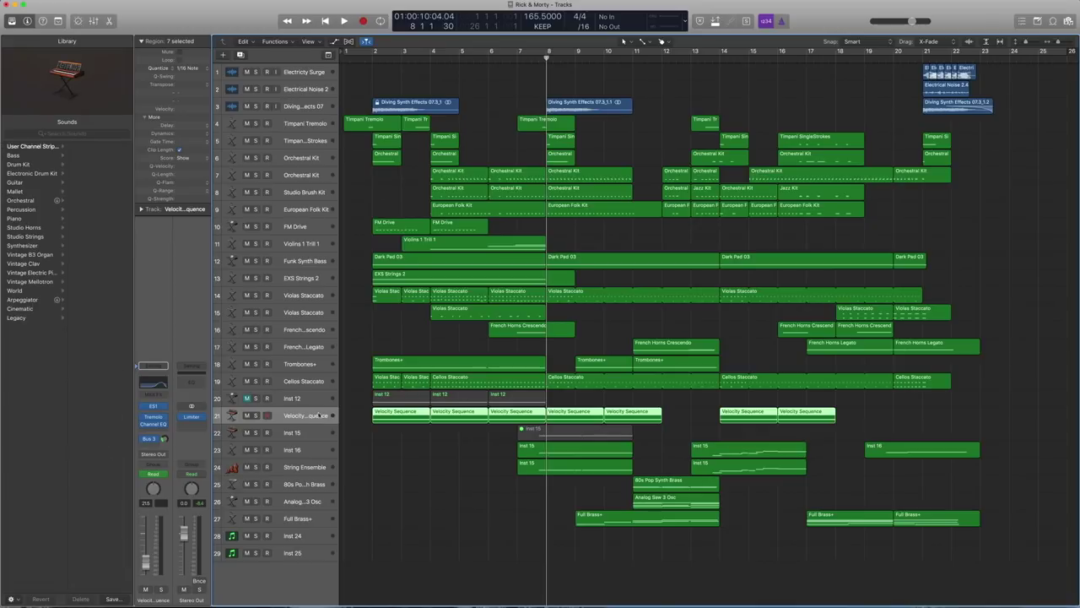
scroll(352, 364, left, 2)
key(ctrl+s)
click(372, 60)
key(space)
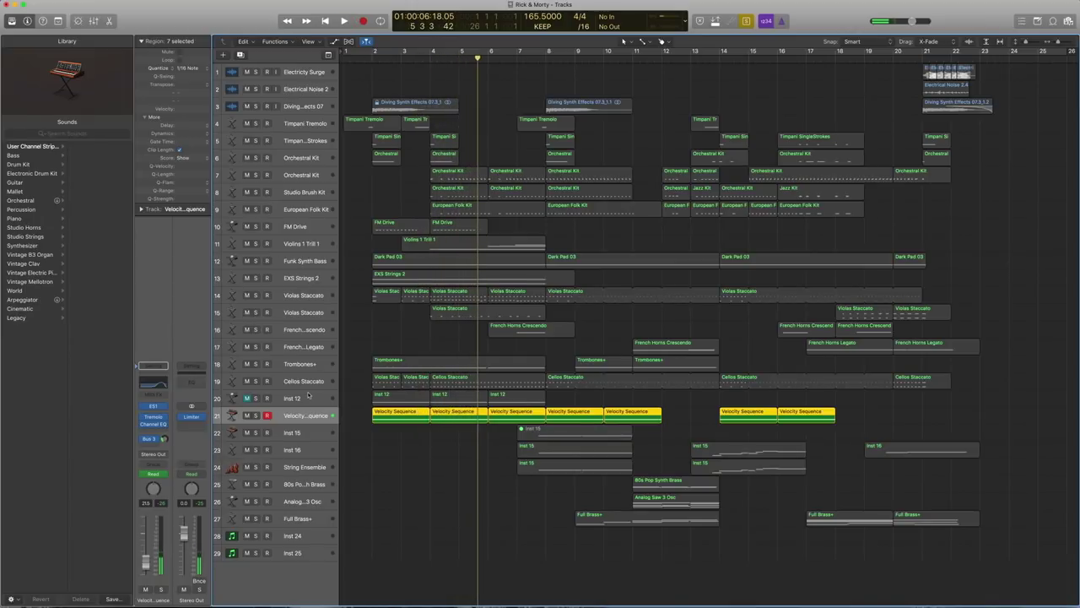
click(163, 408)
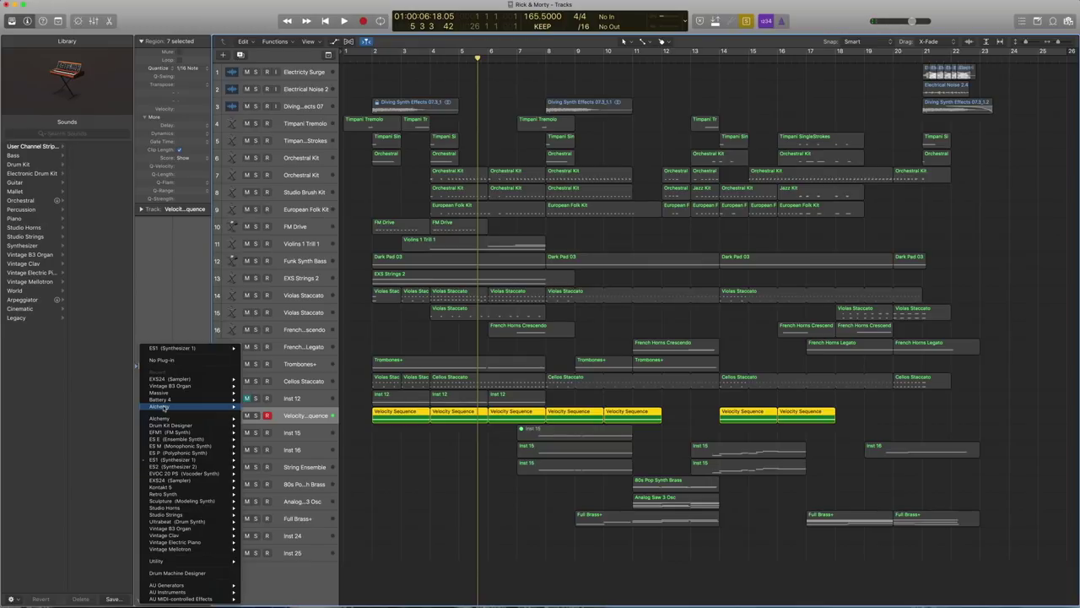
mouse_move(181, 461)
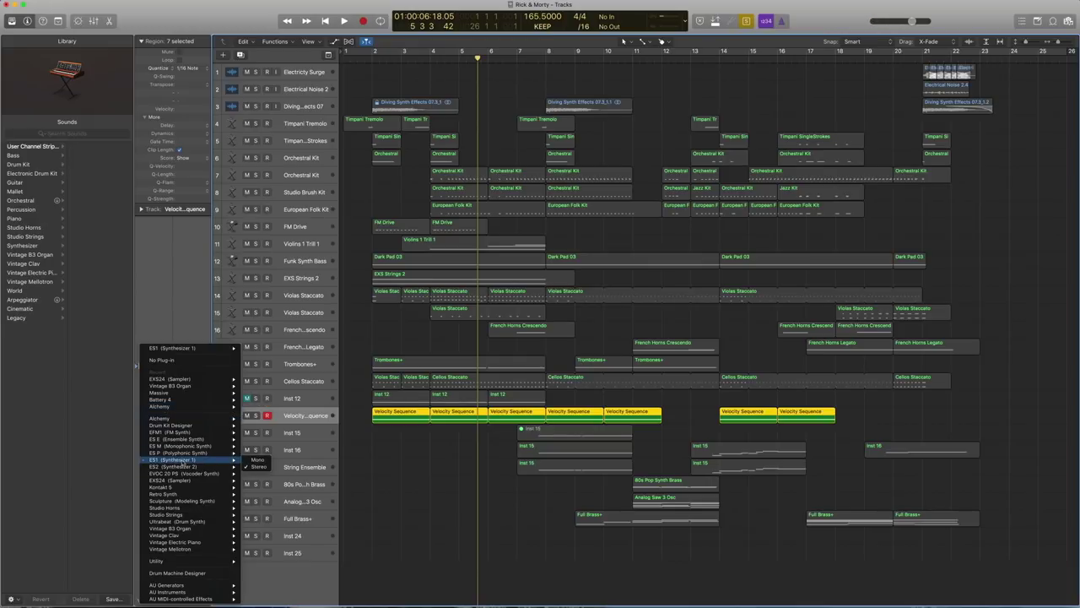
click(405, 486)
Load the Velocity Sequence preset from Sequence Elements in the ES1 window.
click(154, 408)
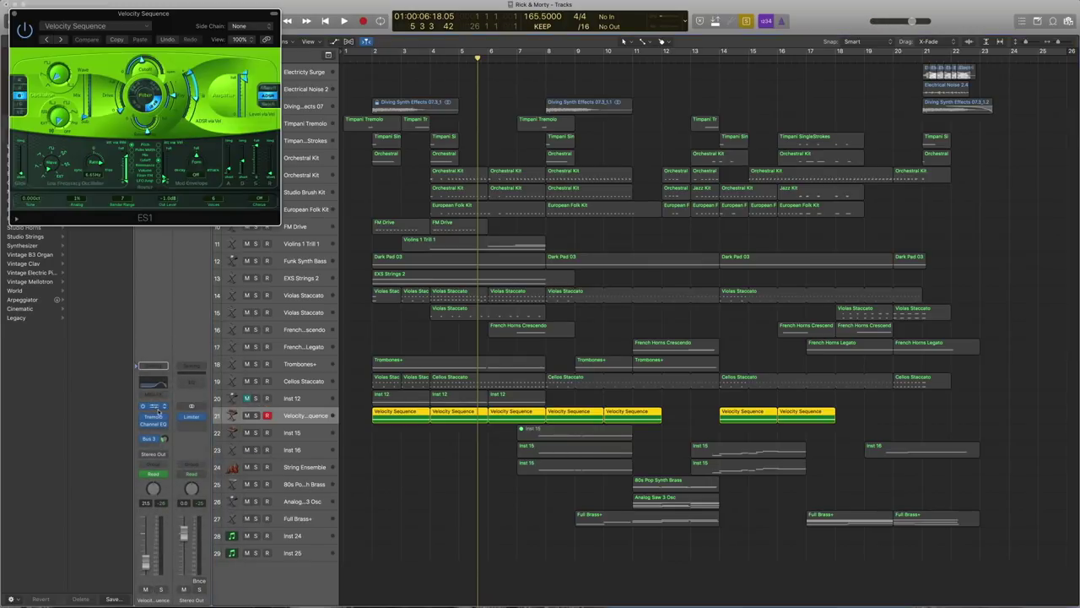
click(115, 27)
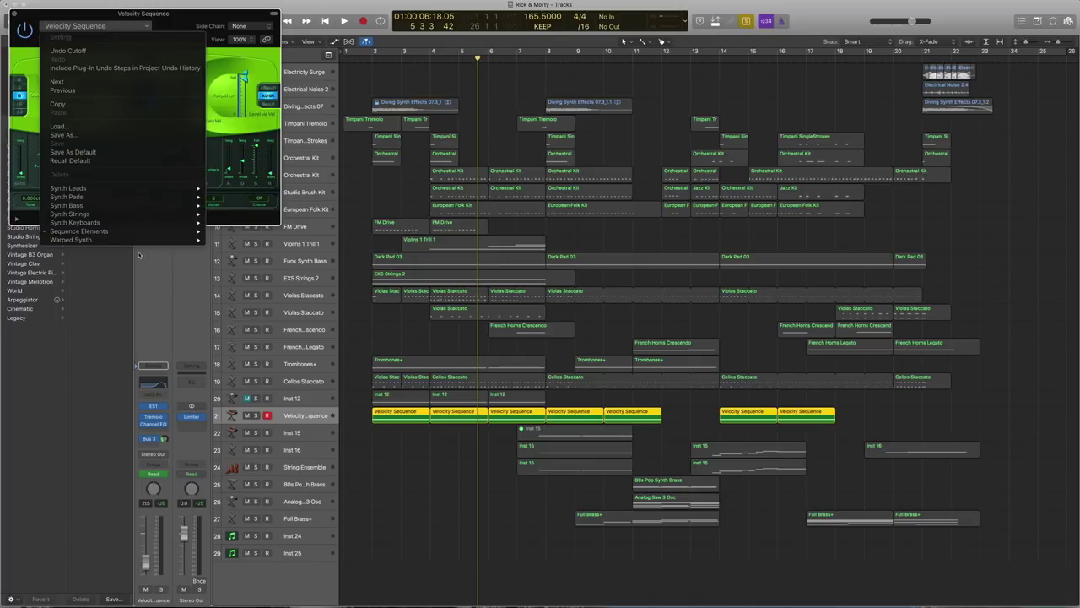
click(243, 256)
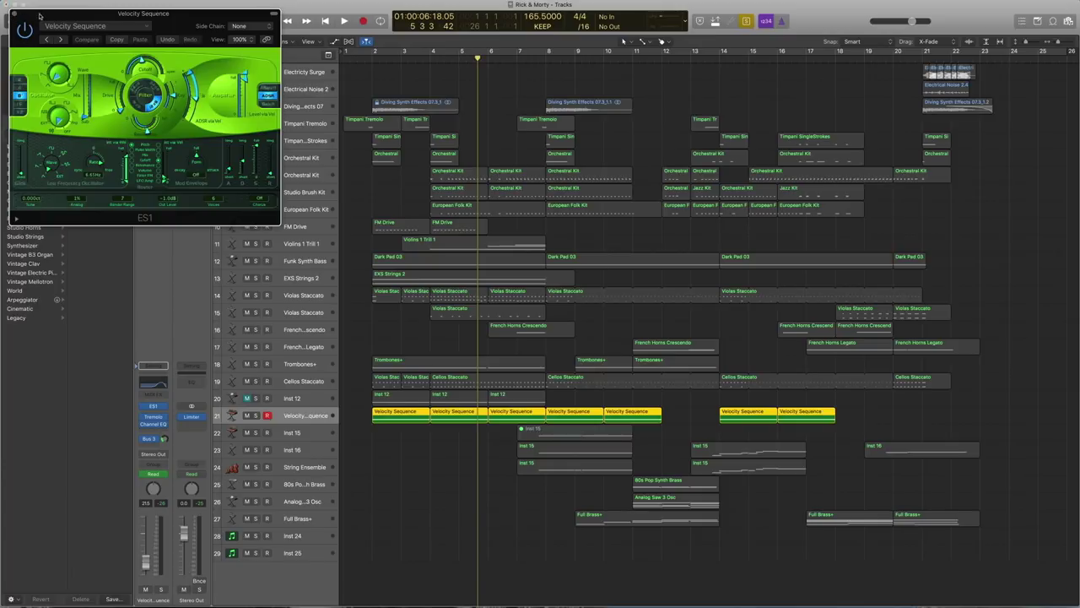
drag(40, 15, 75, 15)
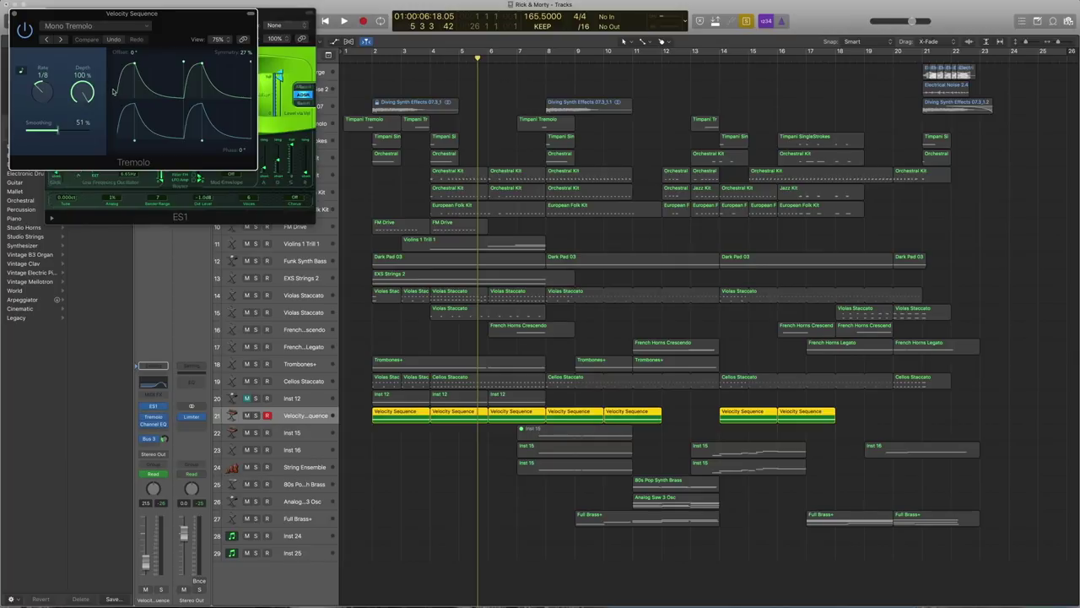
Play from bar 2, close Tremolo, and enlarge the track to show its Cutoff automation.
double_click(371, 60)
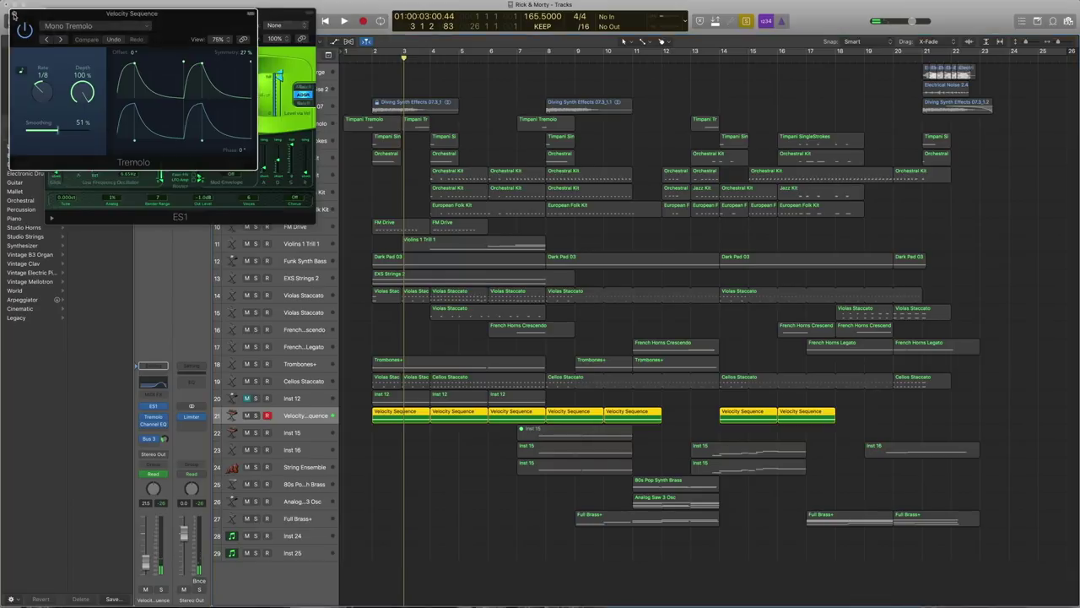
click(13, 15)
double_click(371, 61)
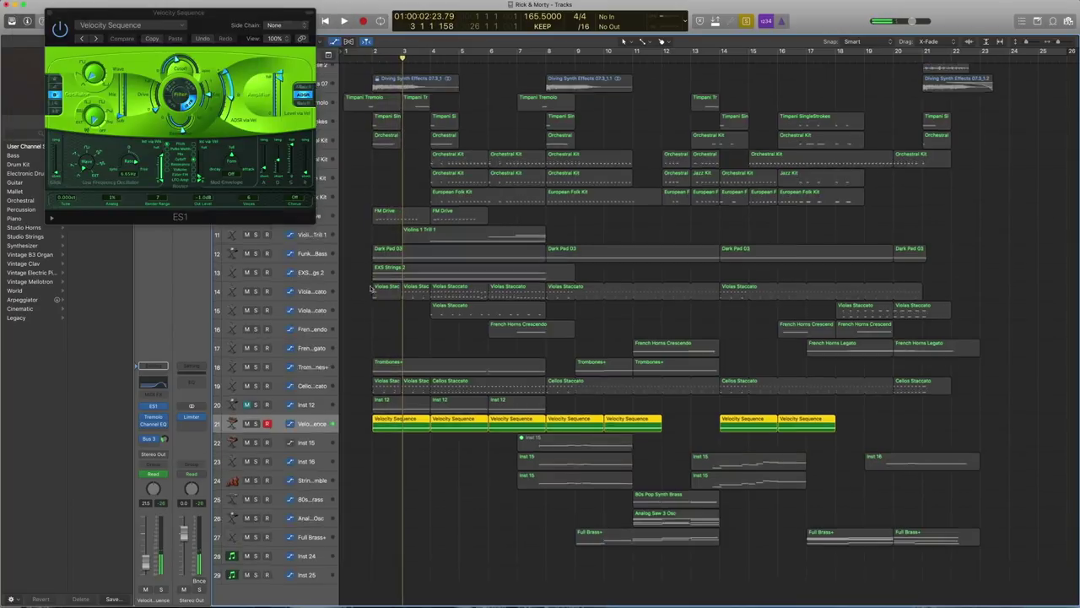
key(ctrl+alt+z)
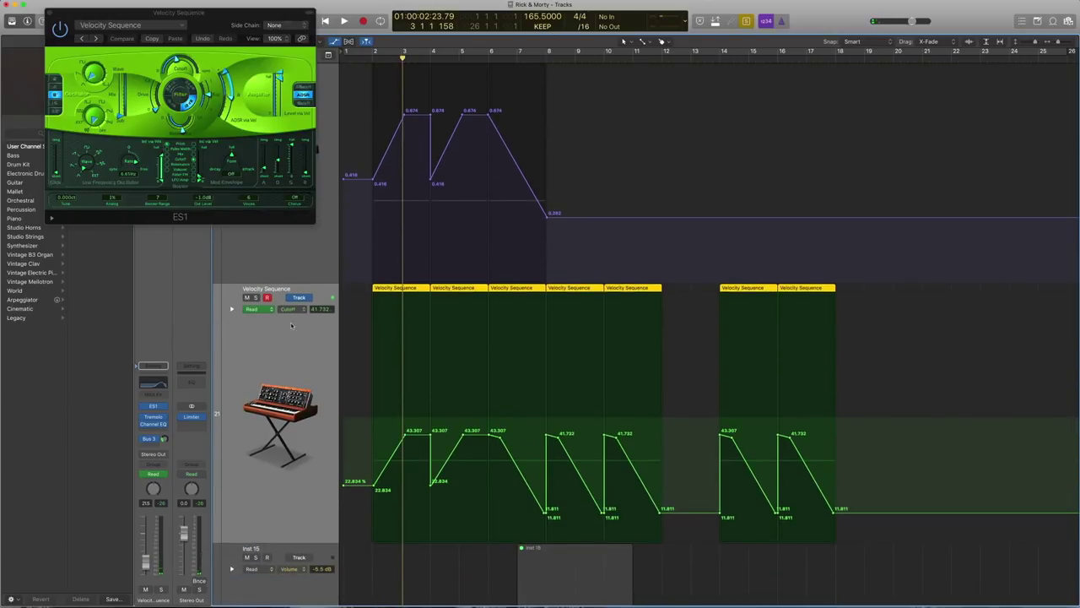
Show ES1 Cutoff automation on Velocity Sequence and play the filter sweep to bar 9.2.
click(291, 309)
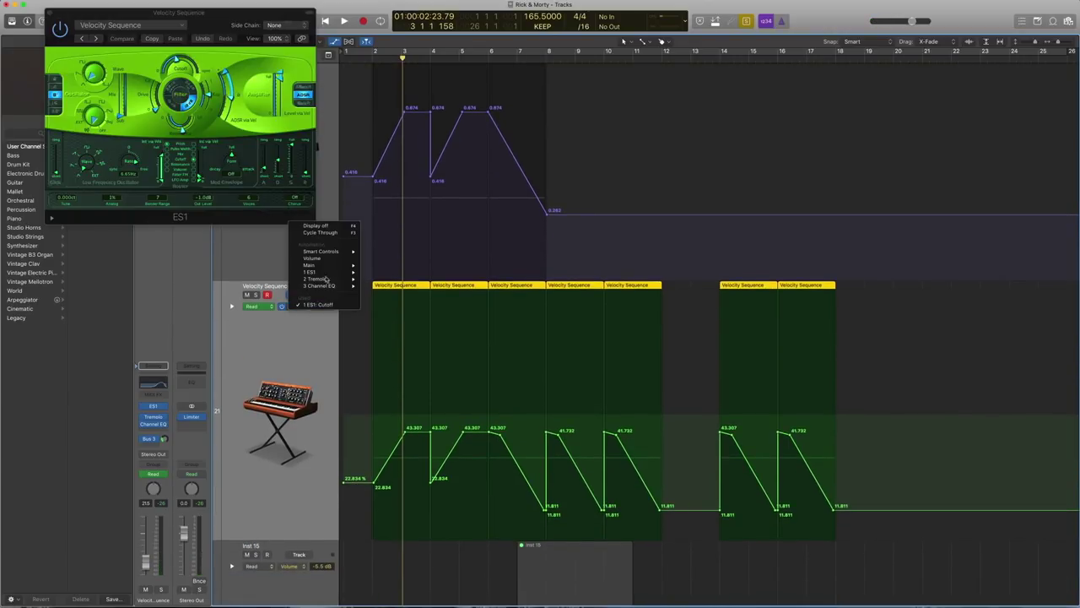
mouse_move(335, 273)
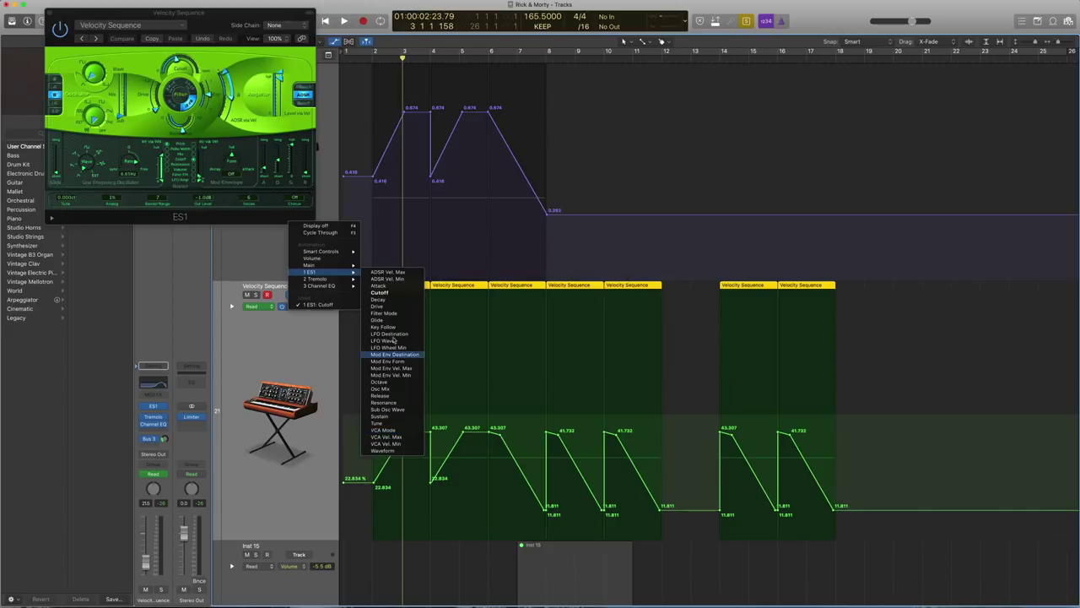
click(309, 370)
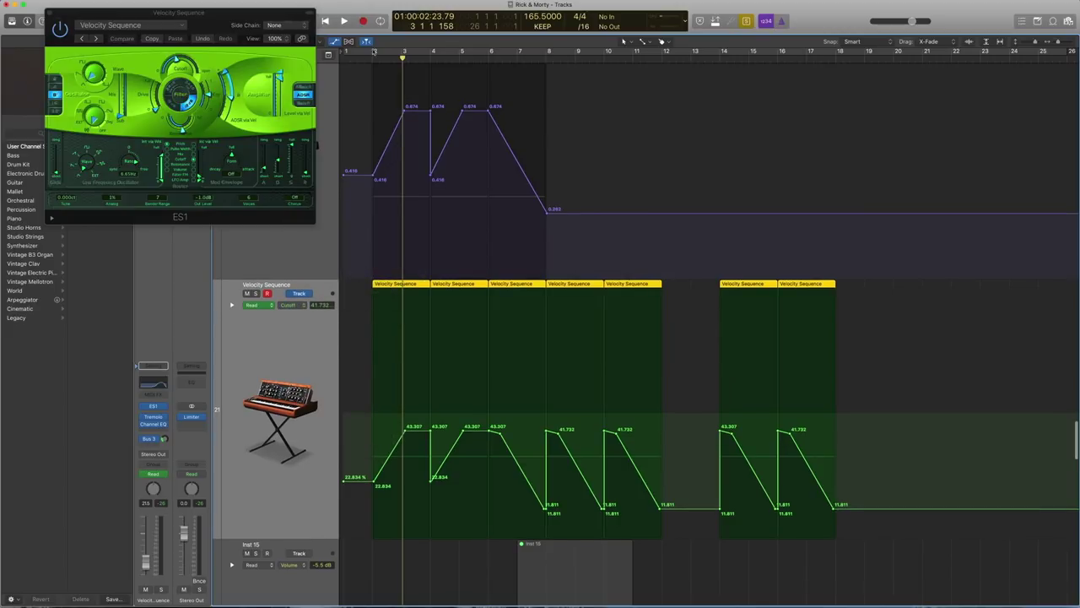
click(369, 59)
key(space)
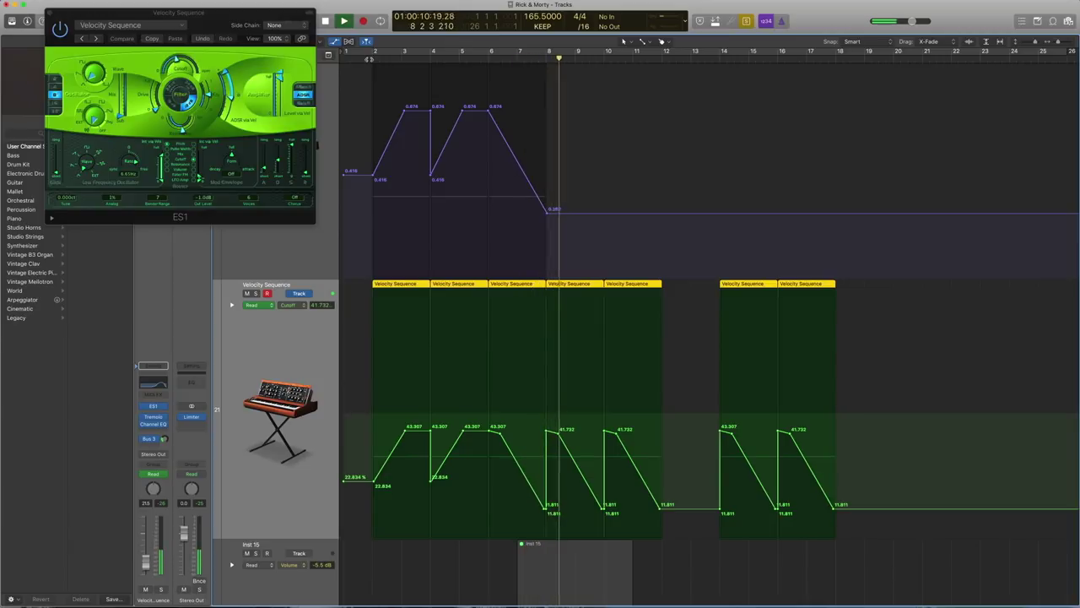
key(space)
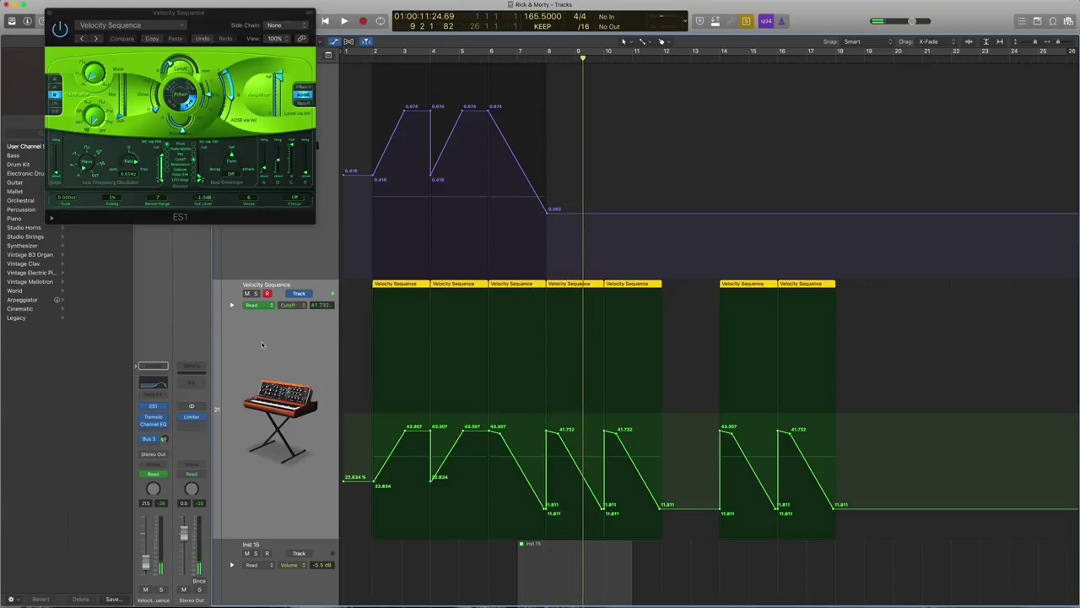
Inspect the Velocity Sequence Channel EQ, close the EQ and ES1 windows, and zoom out to all 29 tracks.
click(153, 425)
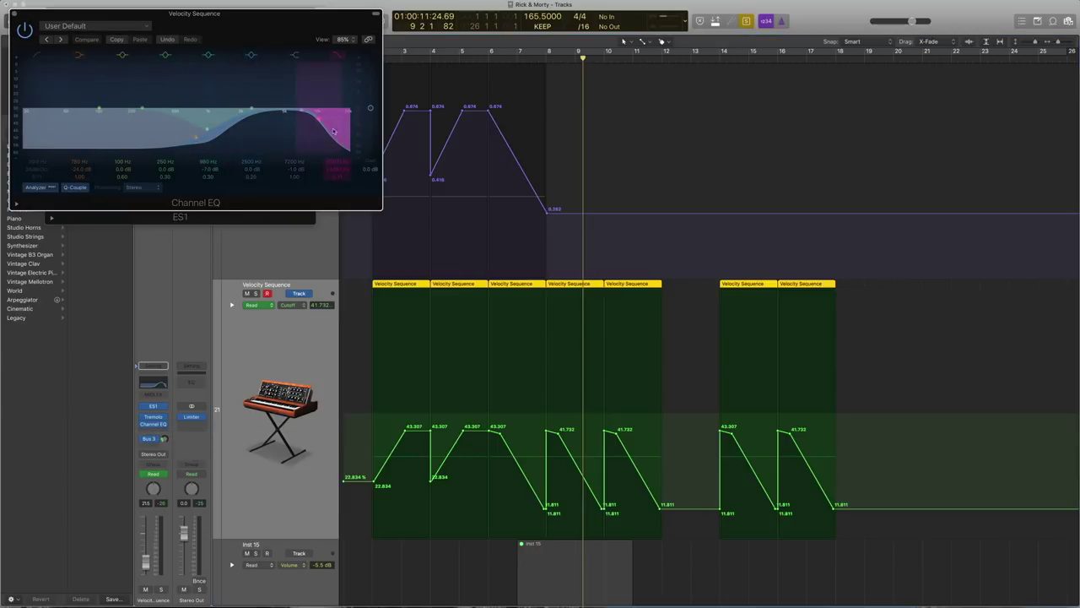
click(13, 15)
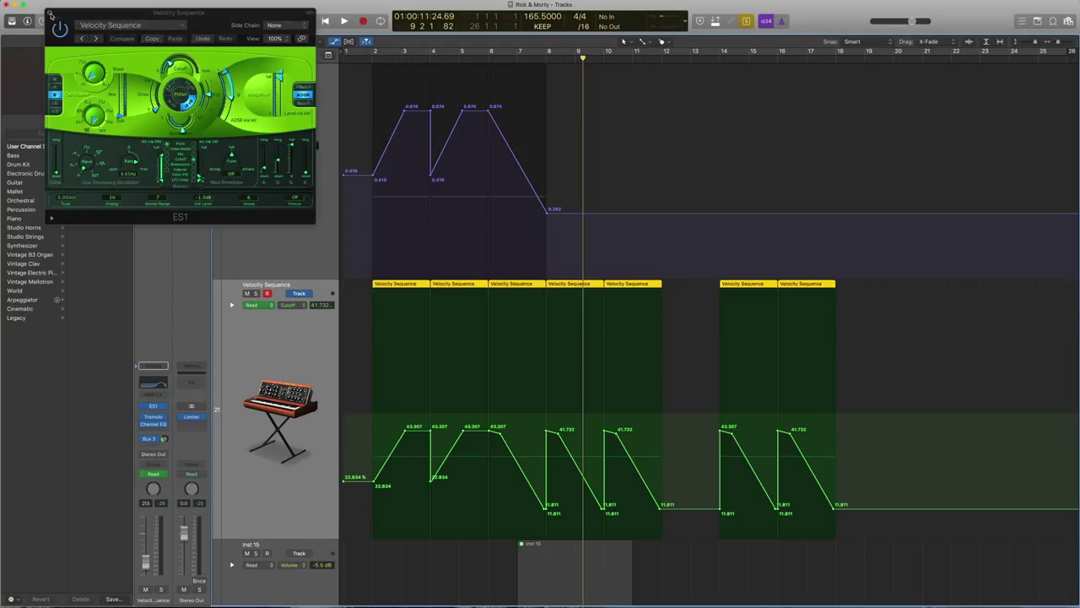
click(50, 13)
key(a)
key(z)
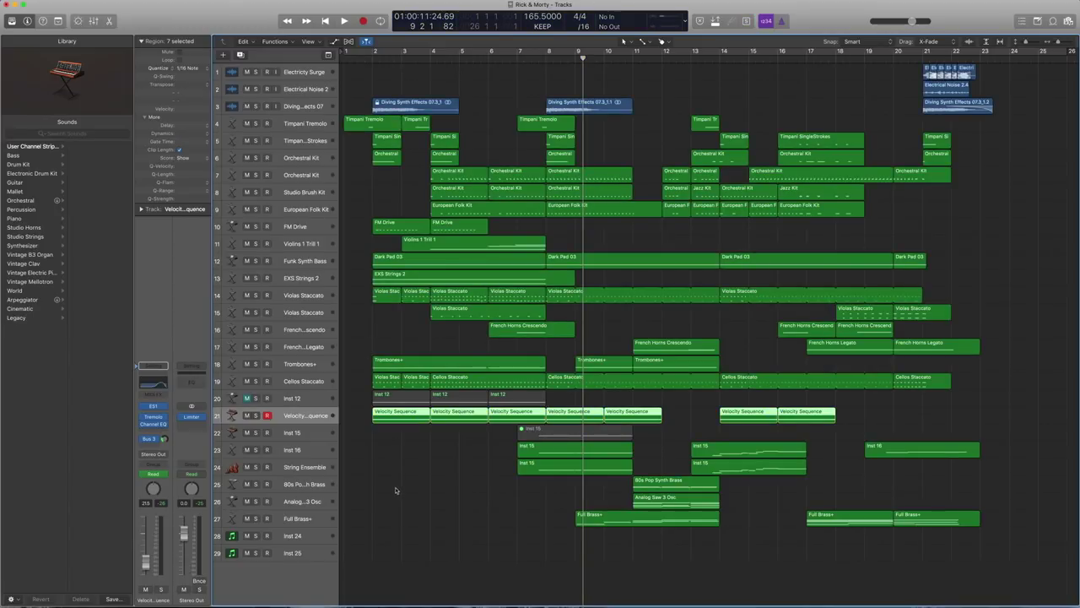
Open Inst 16's EXS24 sampler, move its window lower, and open the Inst 15 region in the Piano Roll.
click(297, 455)
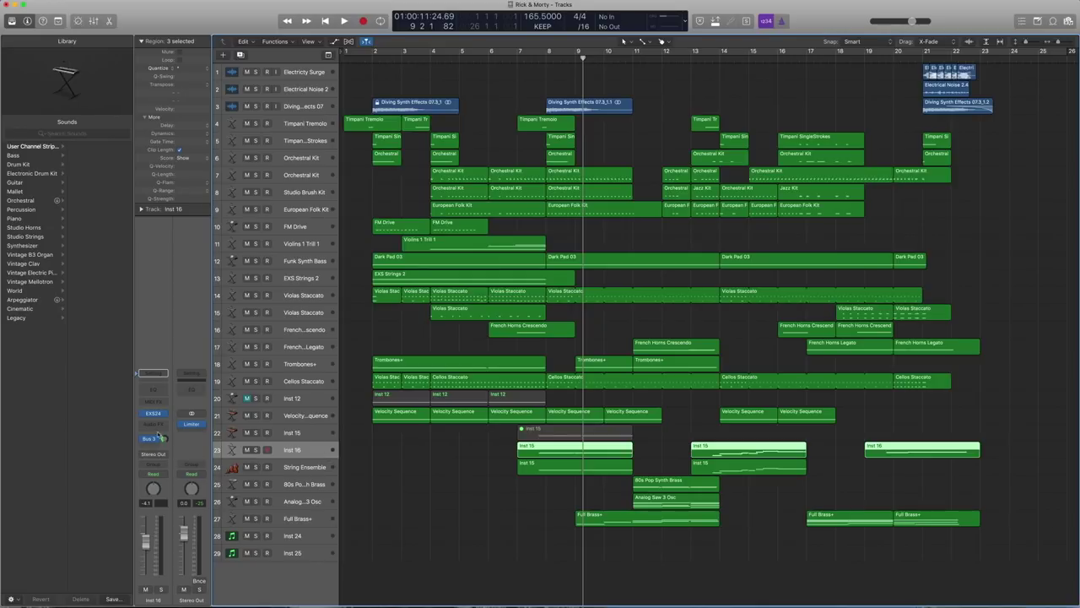
click(140, 413)
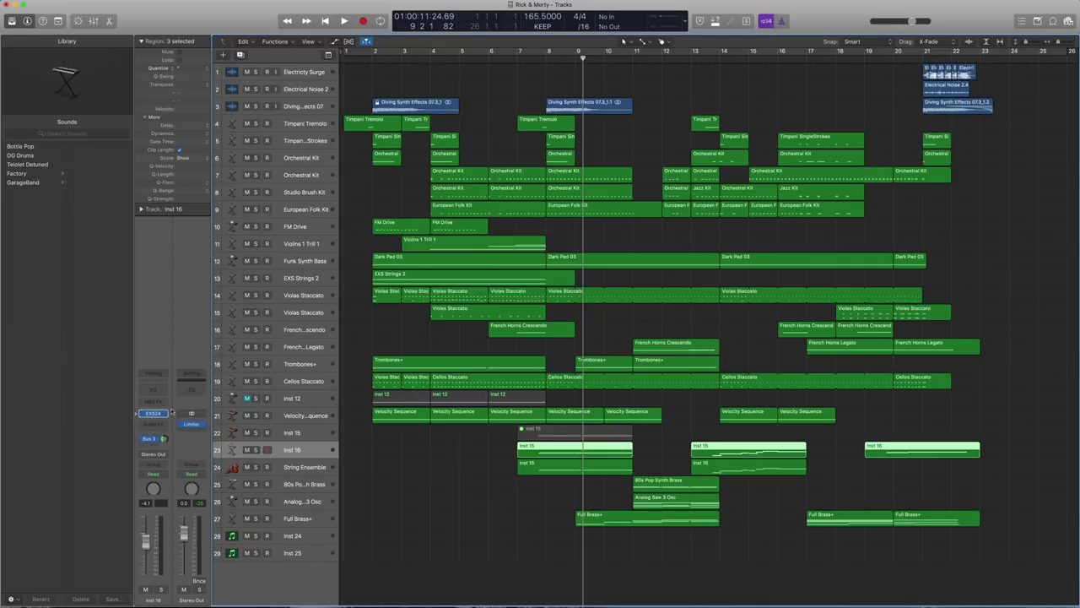
click(154, 414)
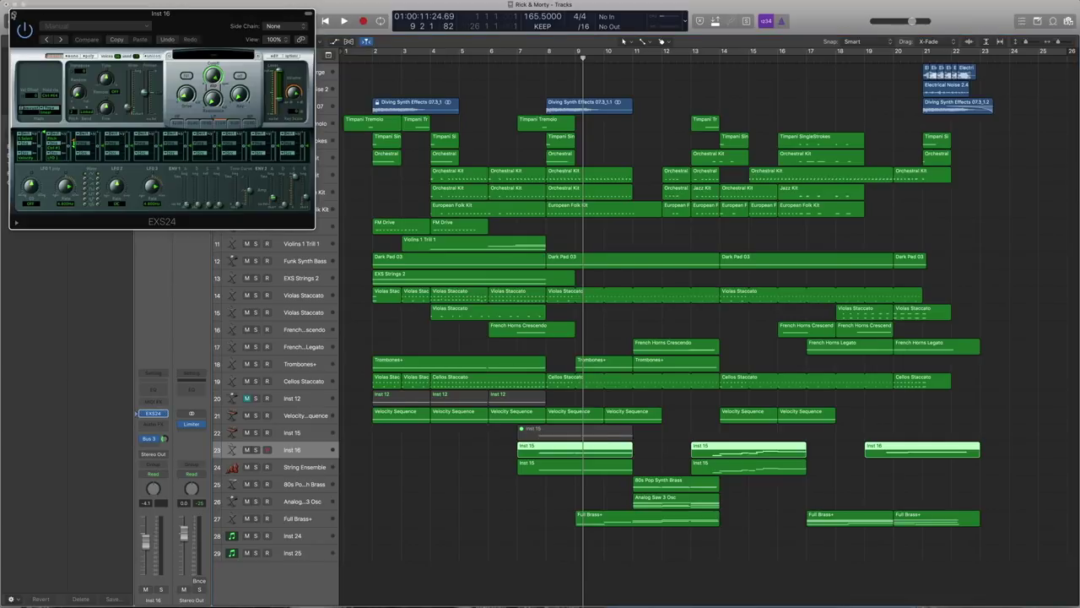
click(13, 14)
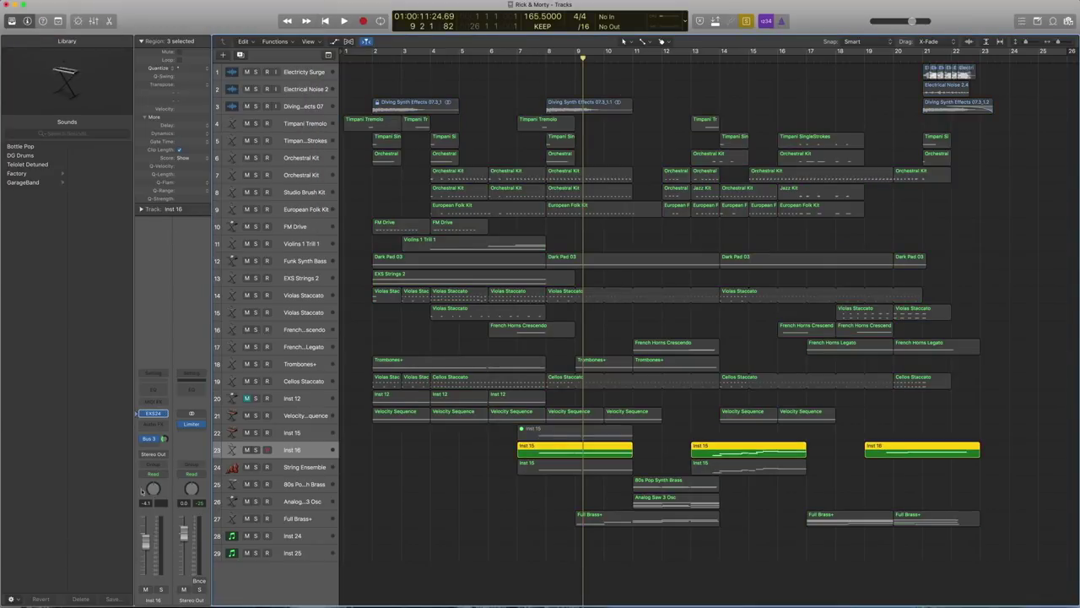
click(153, 414)
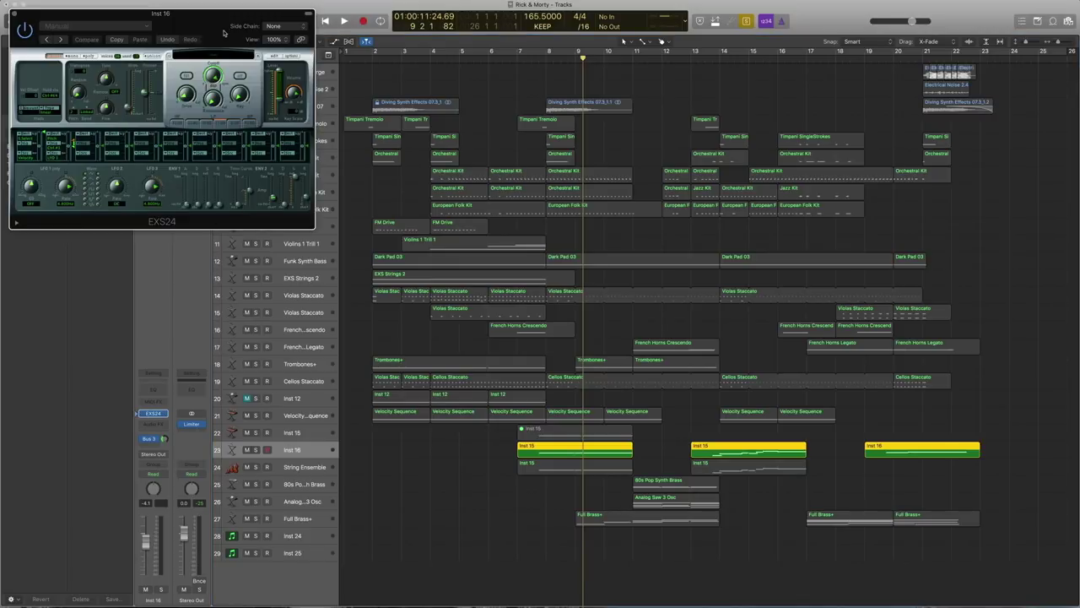
drag(204, 17, 273, 118)
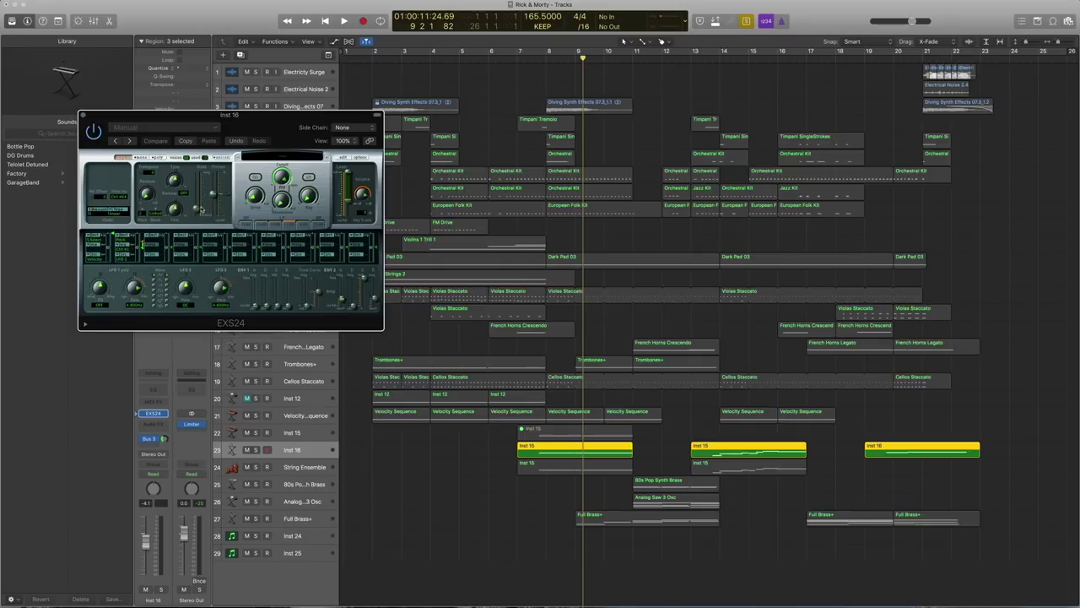
double_click(562, 454)
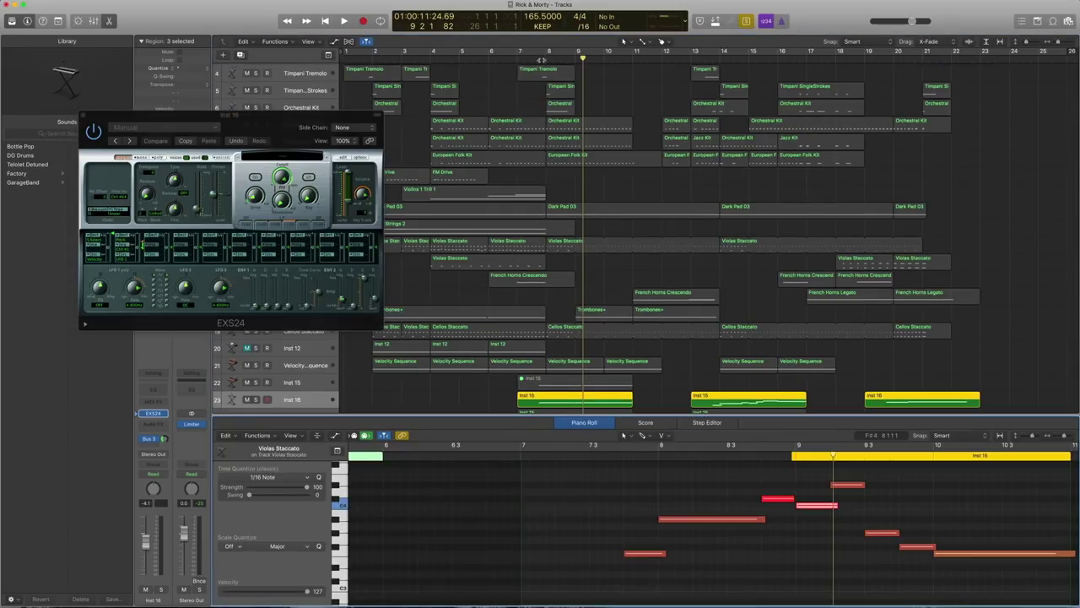
Play the Inst 16 phrase from about bar 7, replay it from bar 7.6, then close the EXS24 window.
double_click(524, 59)
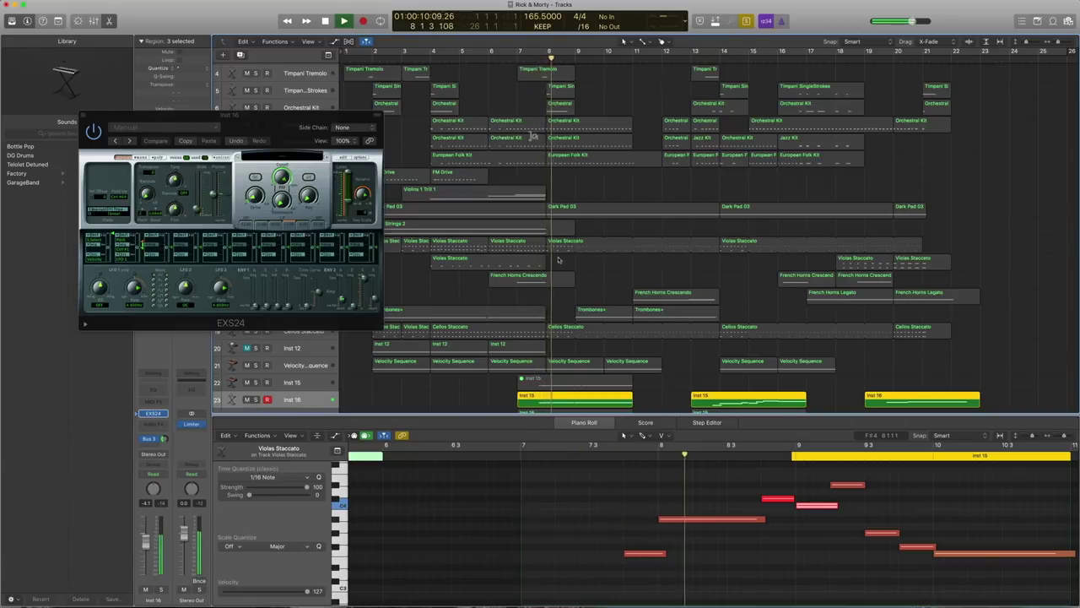
key(space)
key(space)
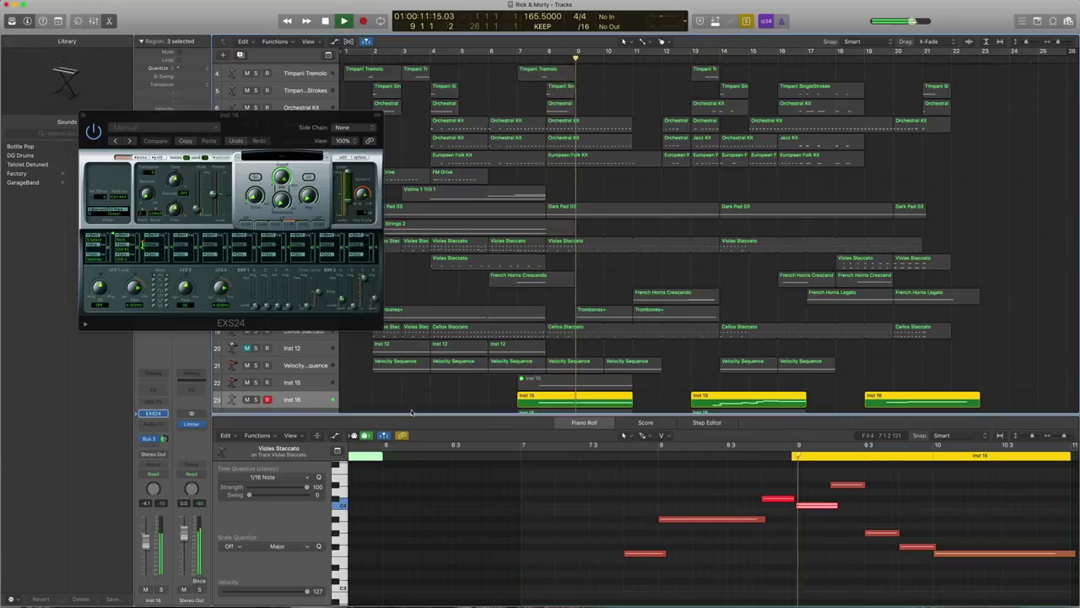
scroll(487, 346, down, 1)
key(space)
scroll(486, 353, down, 2)
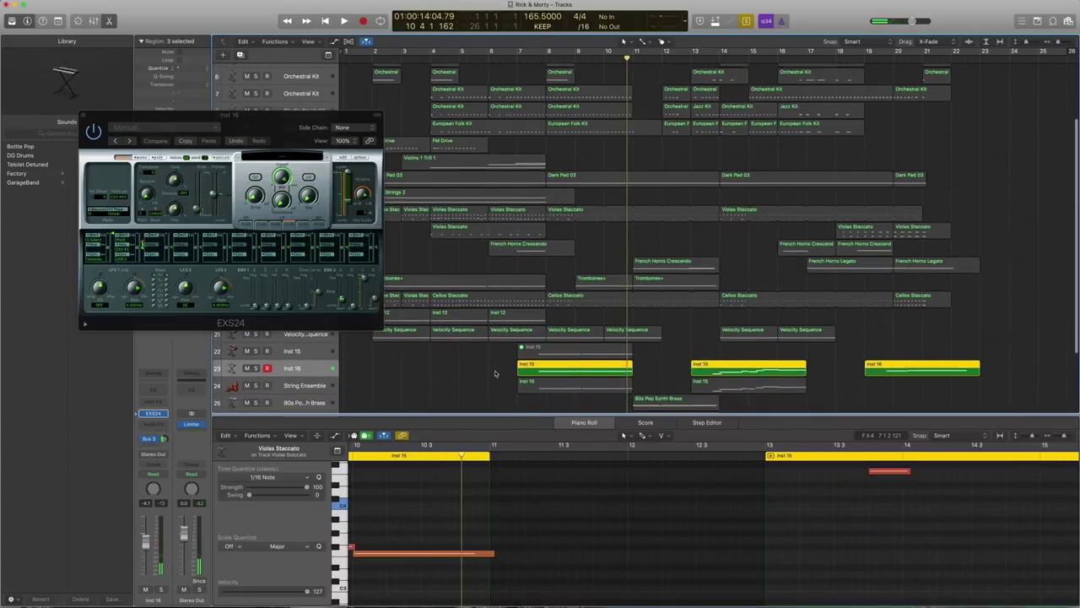
click(532, 64)
key(space)
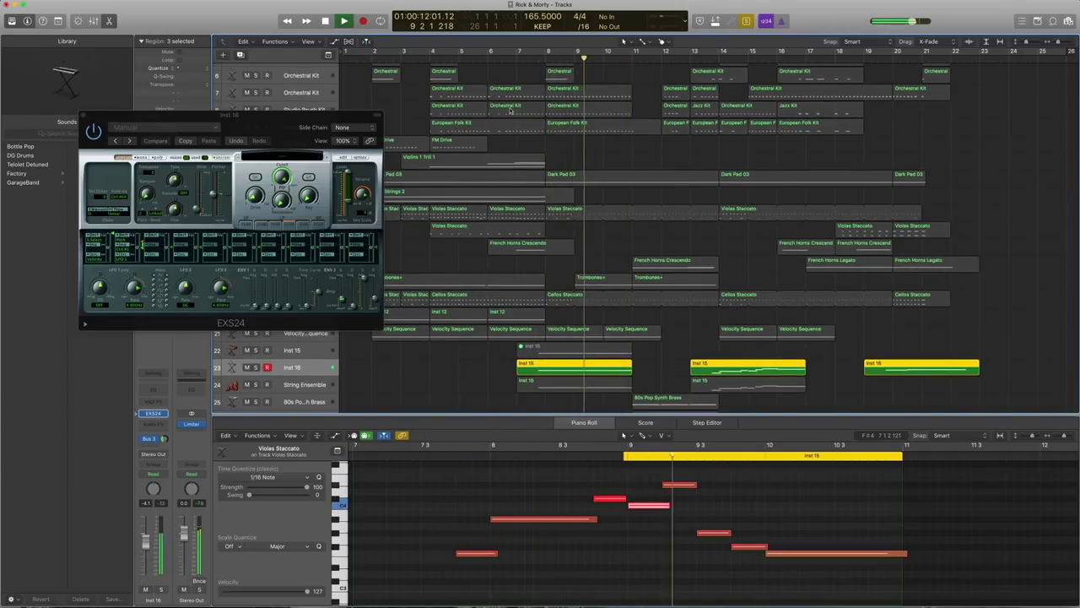
key(space)
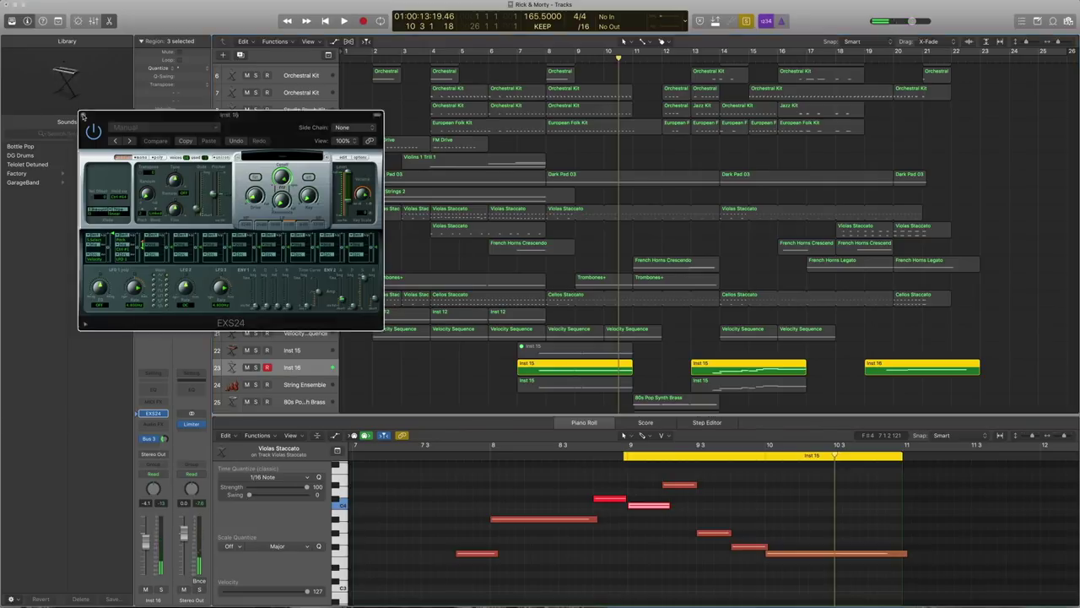
click(83, 115)
Find the String Ensemble track's patch under Orchestral > Strings in the Library.
click(311, 385)
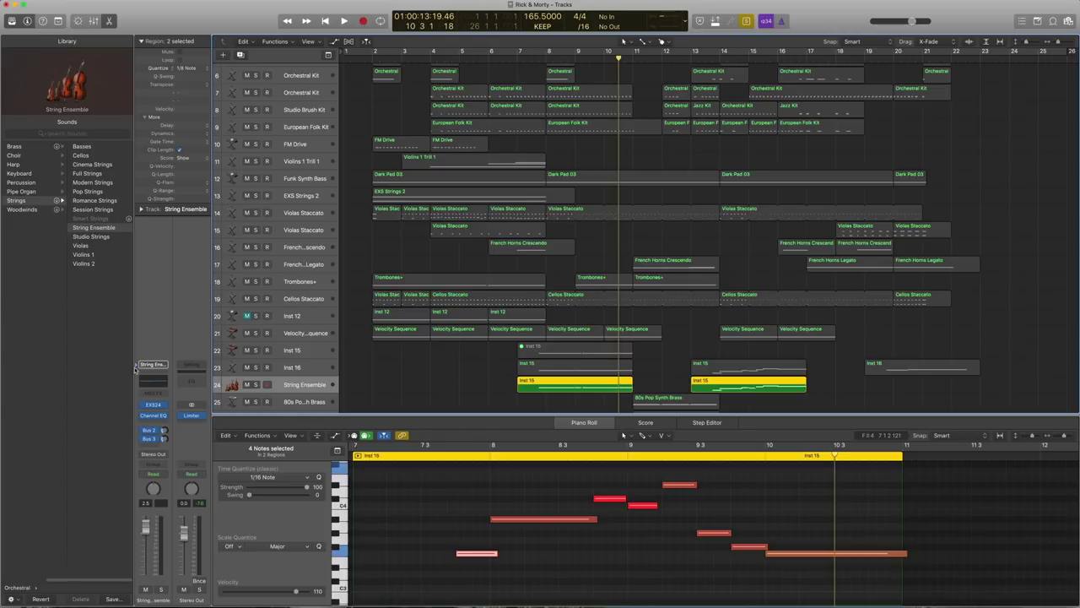
click(138, 406)
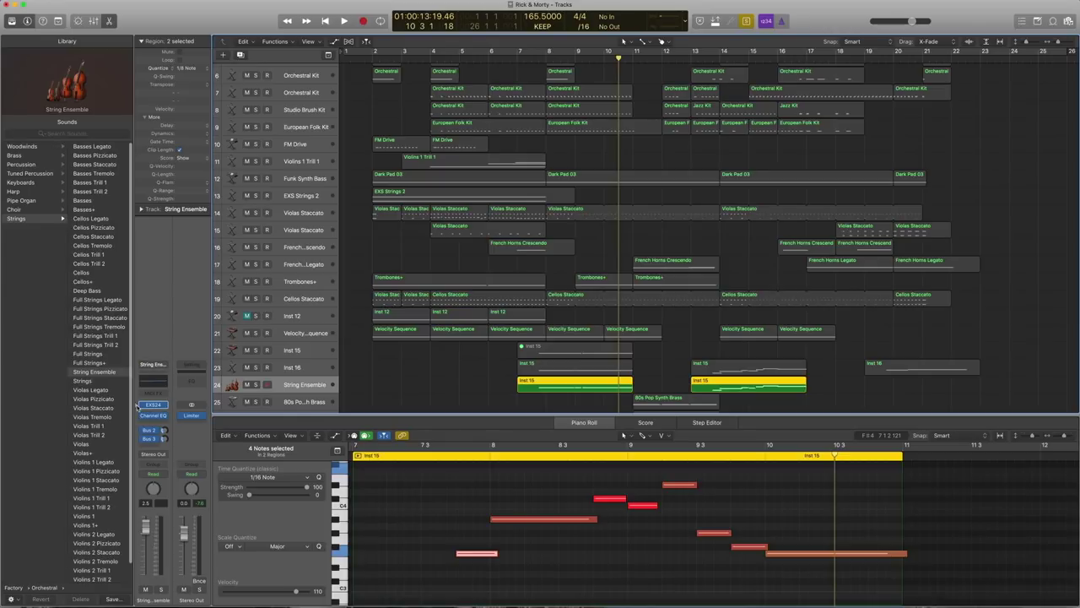
click(38, 218)
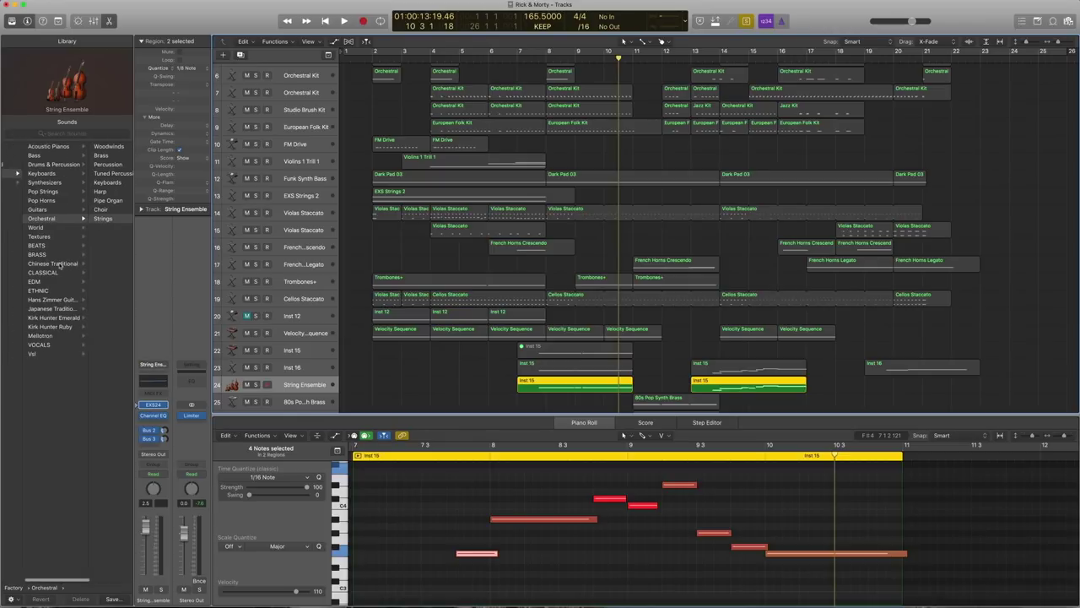
click(102, 217)
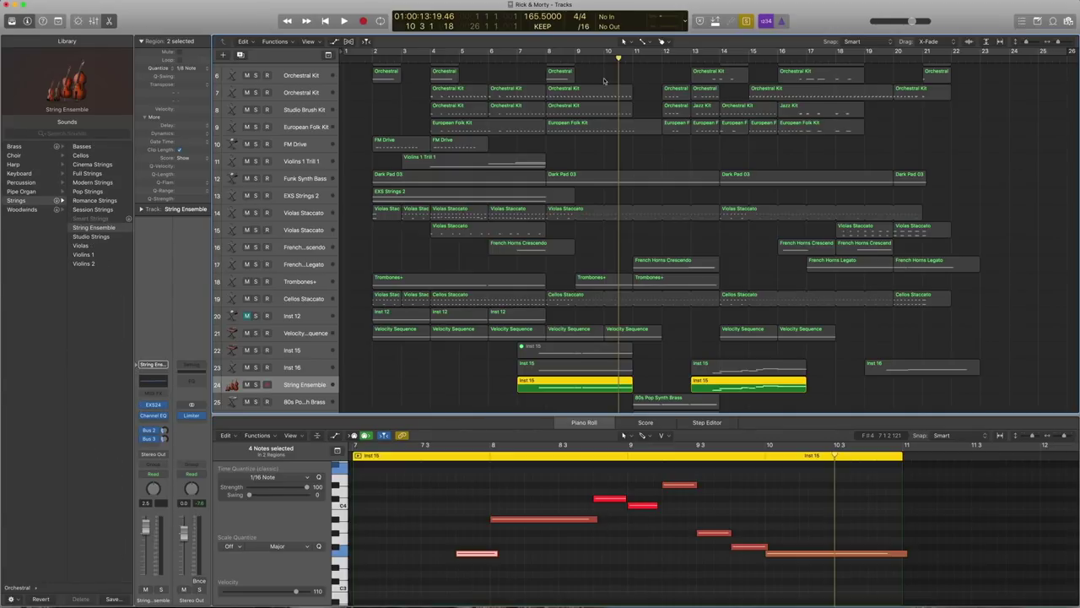
Audition the Inst 16 and String Ensemble regions at bars 8–10, playing from about bar 8.
key(space)
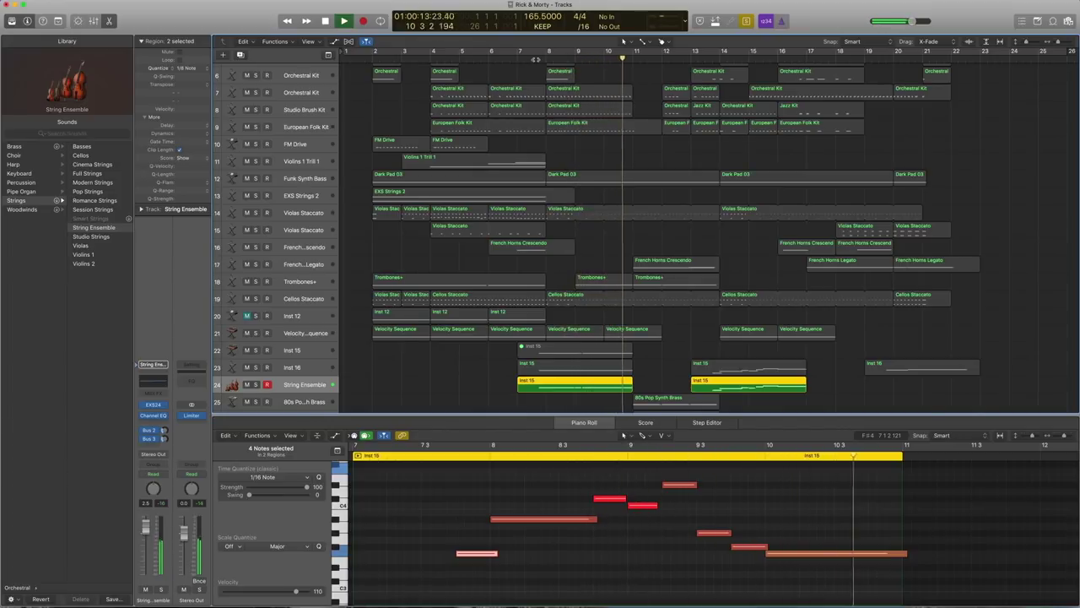
key(space)
drag(642, 381, 590, 363)
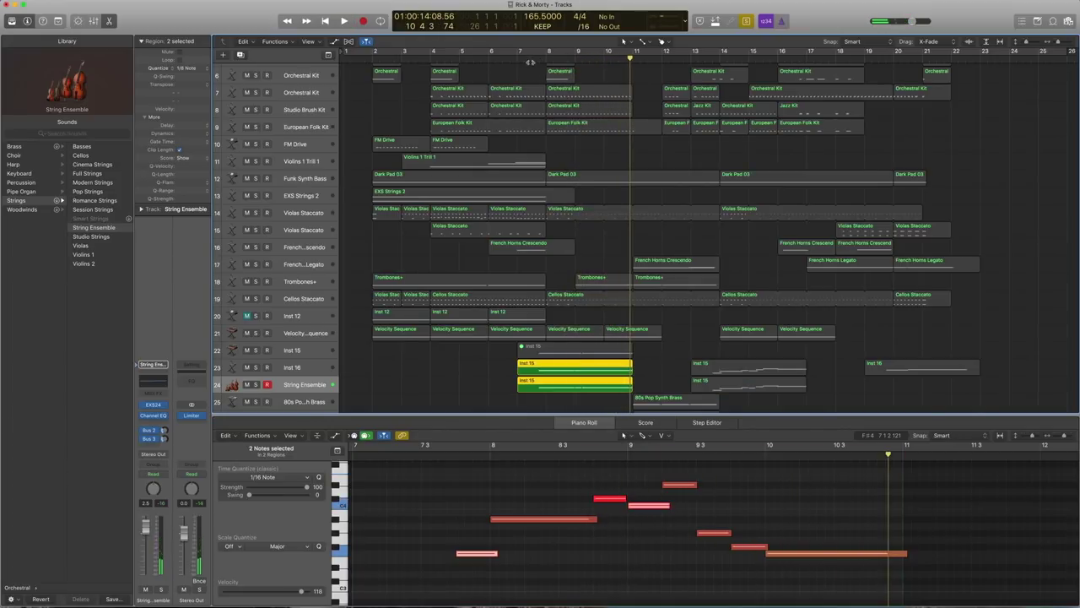
double_click(527, 60)
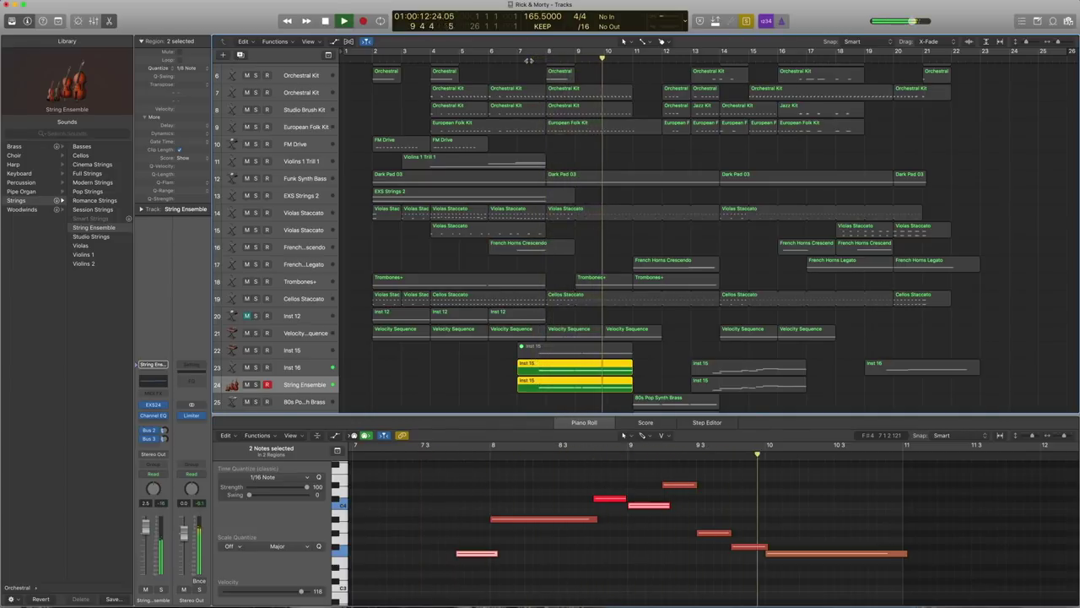
scroll(663, 299, up, 1)
key(space)
scroll(654, 308, down, 2)
scroll(643, 321, down, 2)
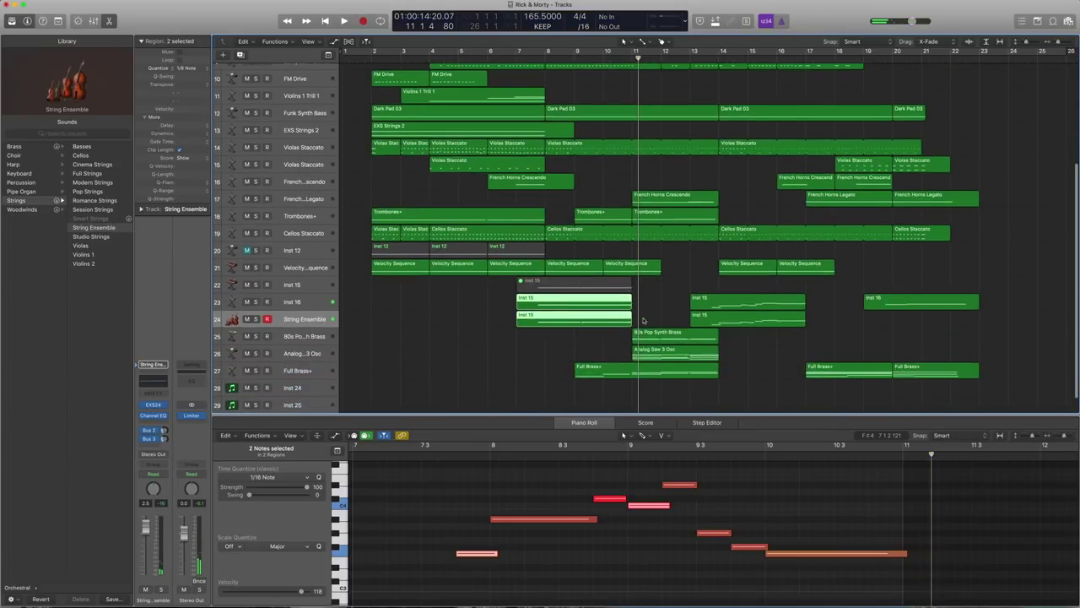
Select the Inst 16 track and briefly check its EXS24 sampler.
click(311, 301)
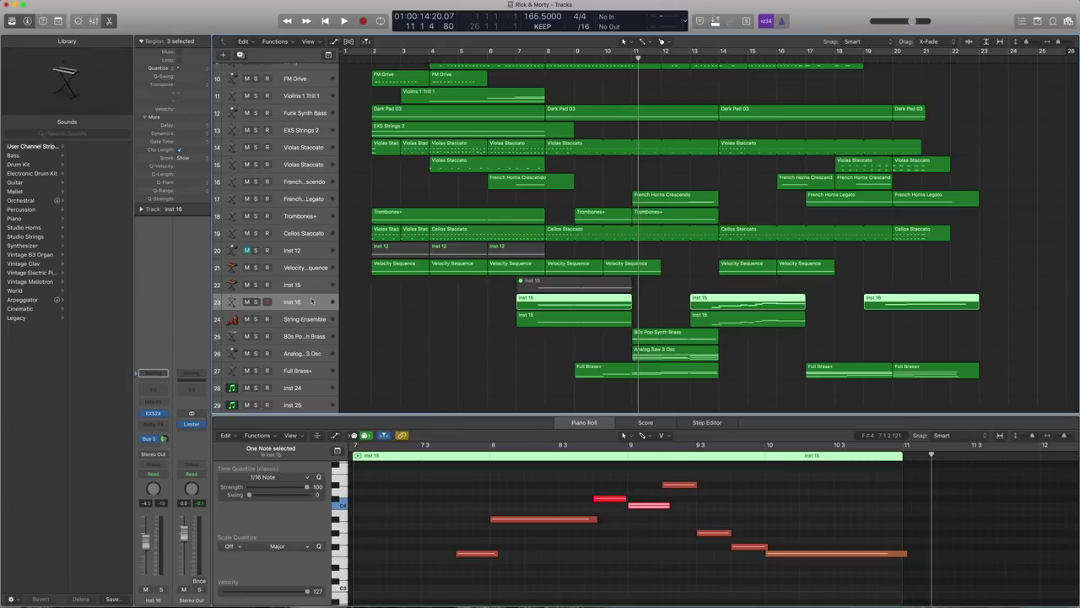
mouse_move(155, 416)
click(153, 414)
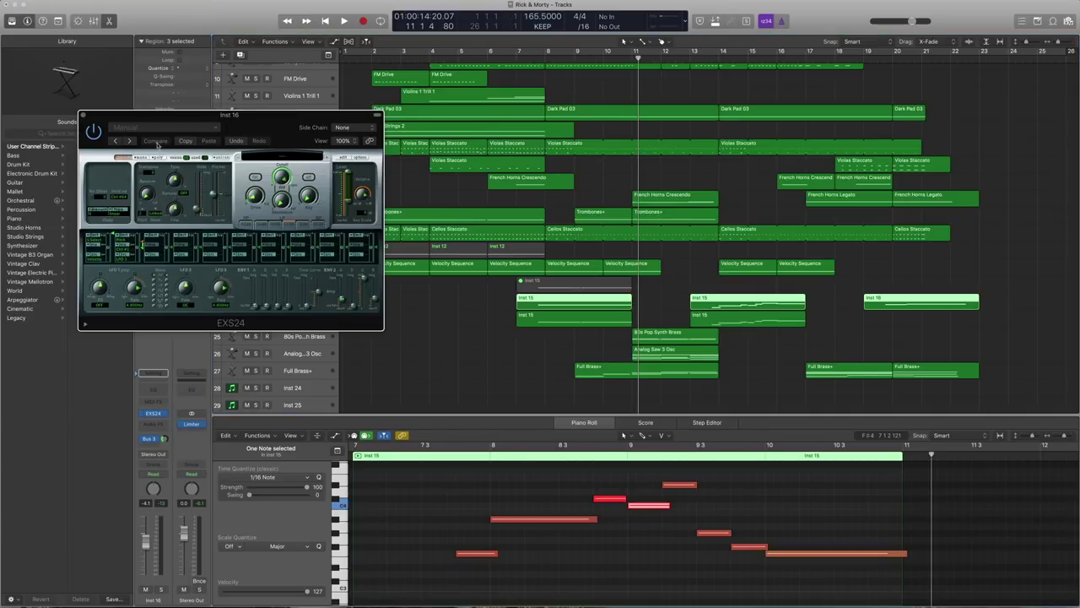
click(83, 115)
Solo the 80s Pop Synth Brass and Analog Saw 3 Osc regions near bar 11 and play them.
scroll(317, 331, down, 2)
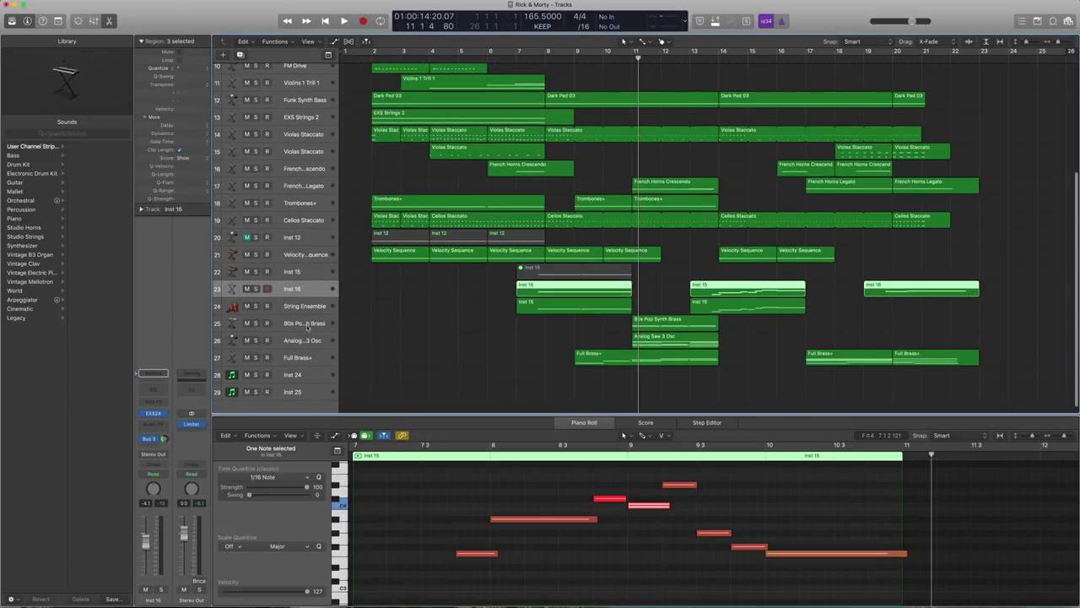
click(308, 326)
shift+click(685, 343)
key(ctrl+s)
key(space)
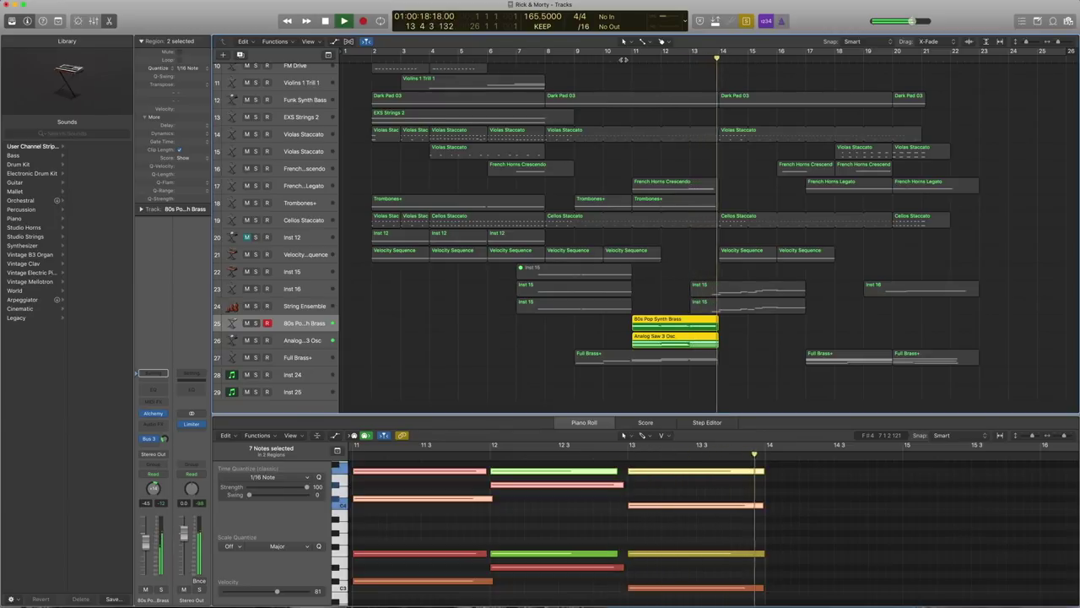
Check the 80s Pop Synth Brass Alchemy patch, then play its part from around bar 11.
click(308, 324)
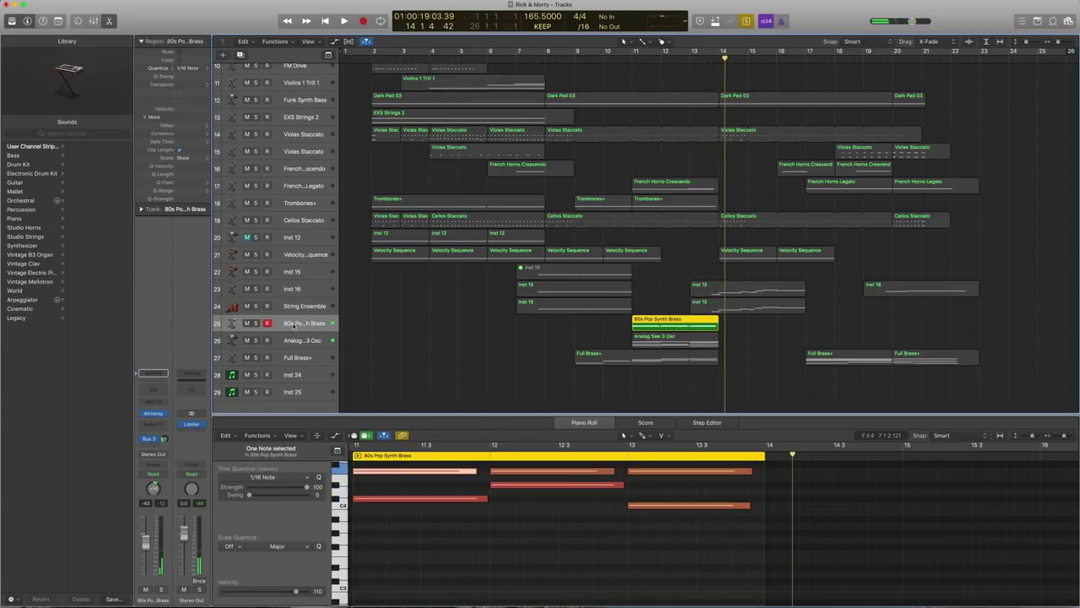
mouse_move(153, 415)
click(153, 415)
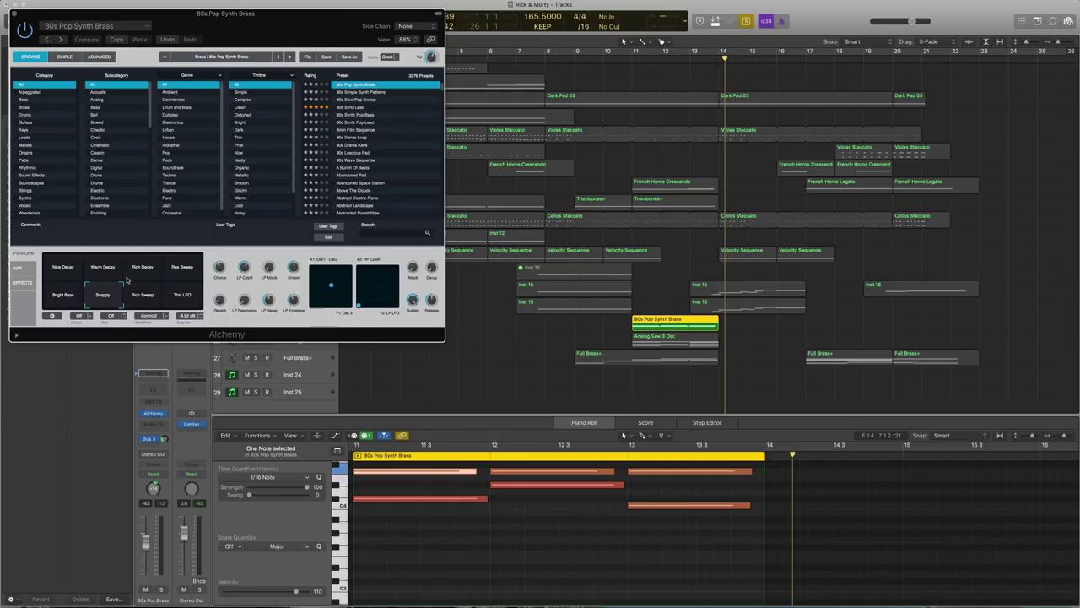
click(16, 14)
double_click(623, 59)
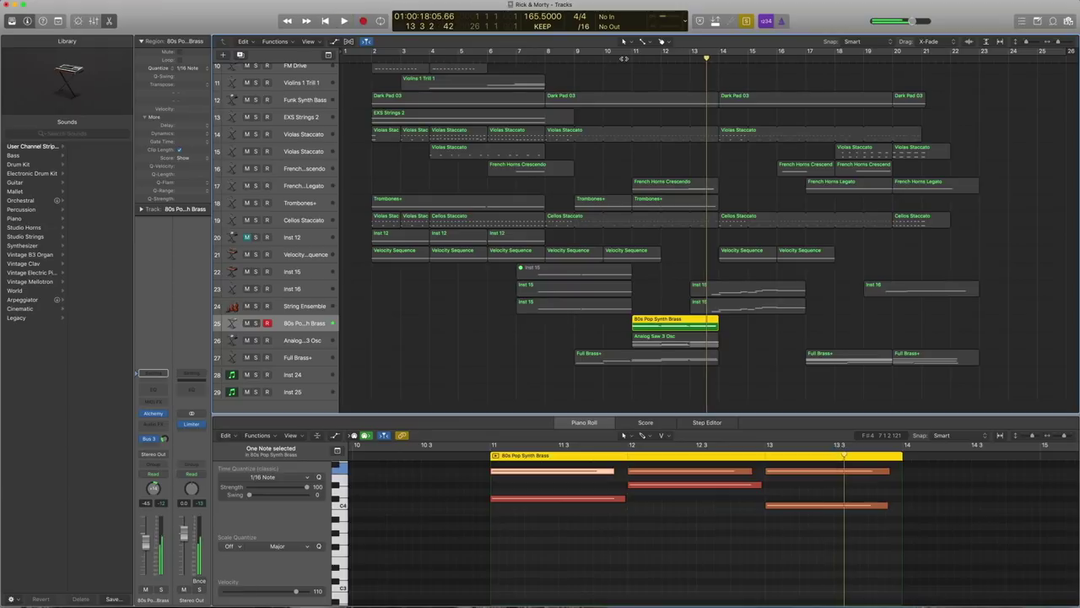
key(space)
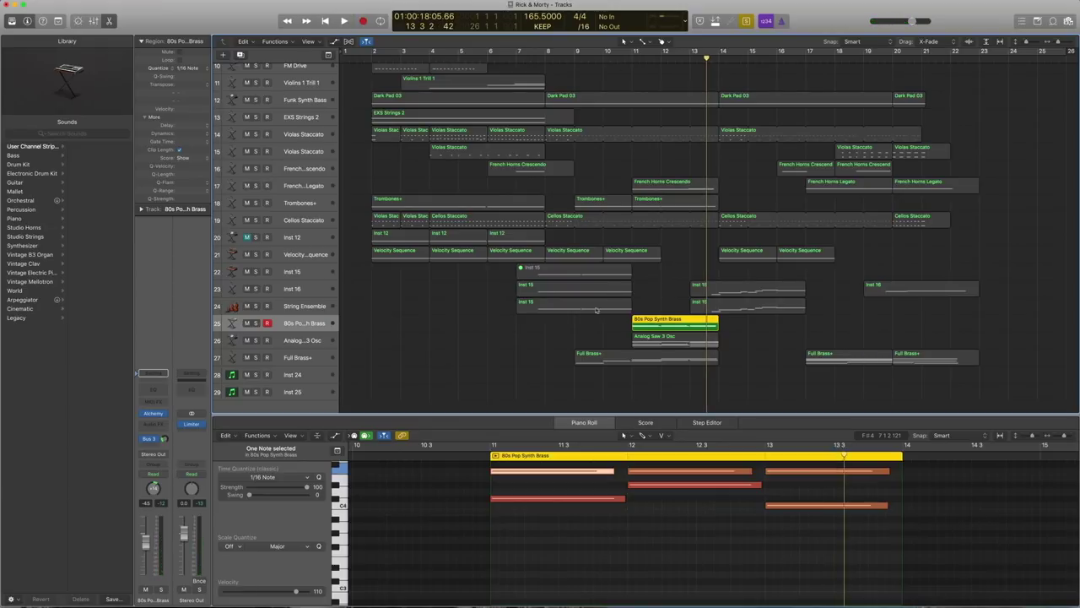
Open the Analog Saw 3 Osc track's ES2 synth, check its preset list, and play from bar 10.6.
click(304, 340)
click(155, 400)
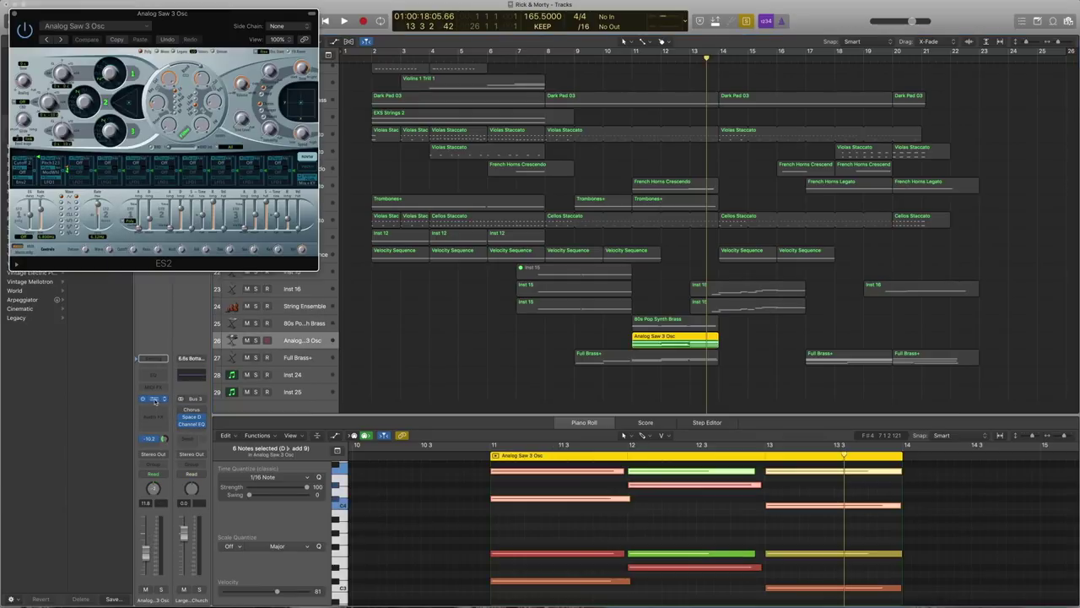
click(111, 23)
mouse_move(135, 283)
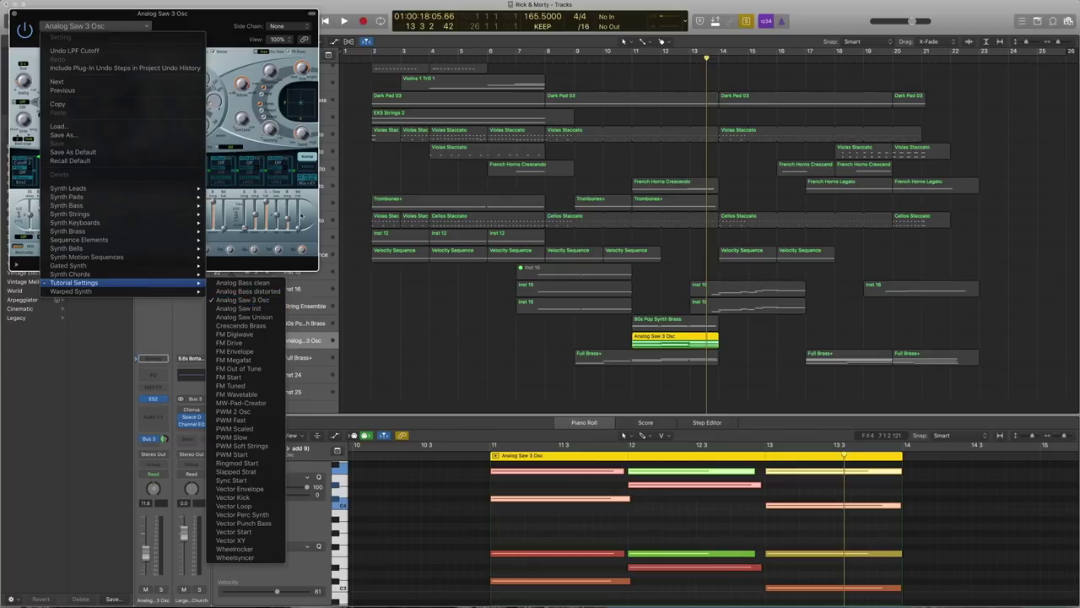
click(23, 16)
click(23, 17)
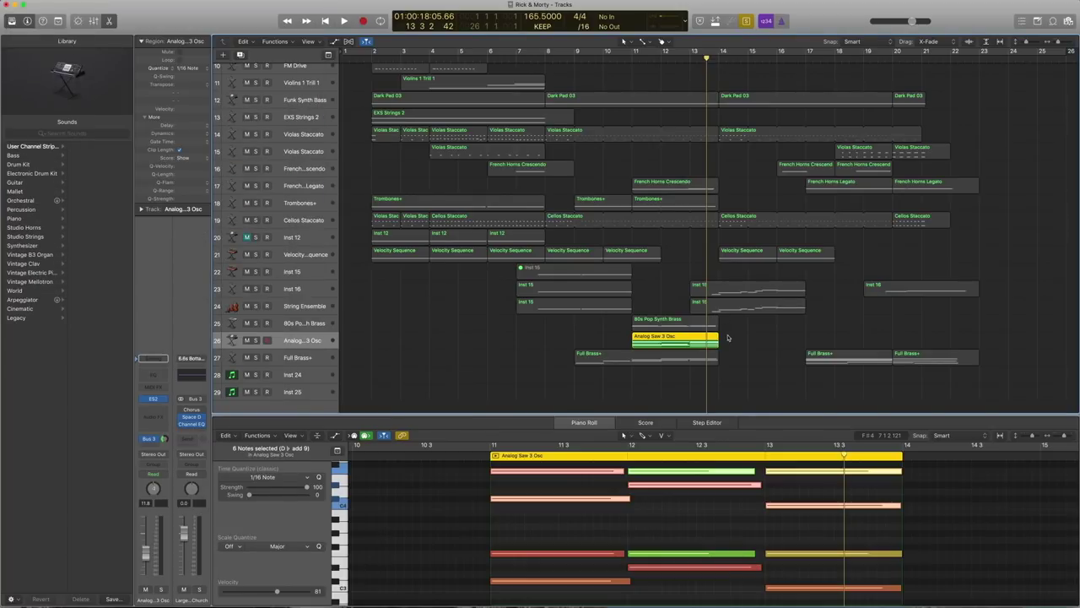
double_click(624, 58)
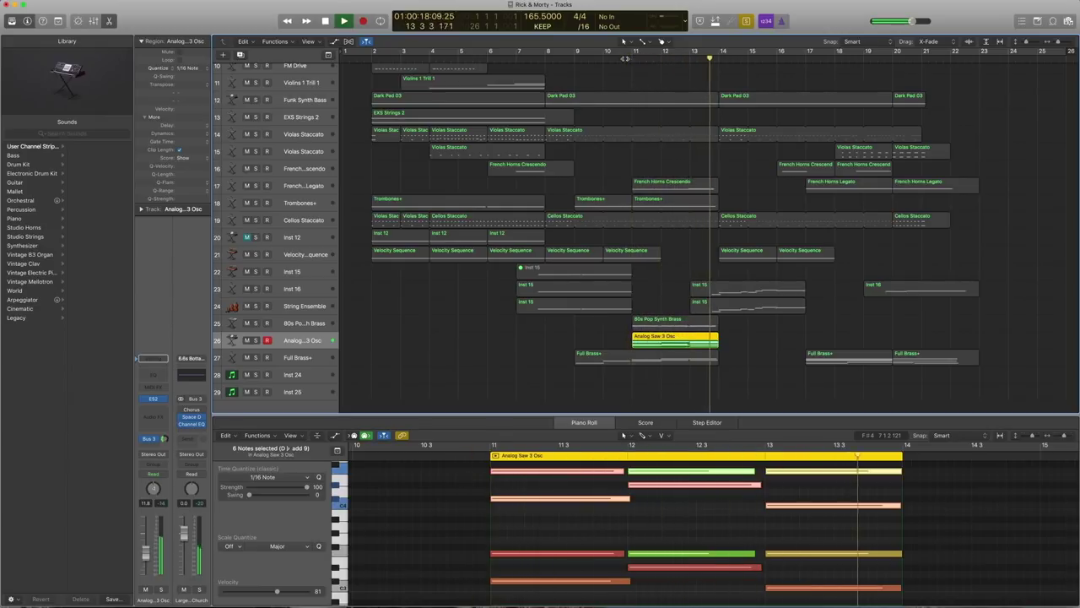
key(space)
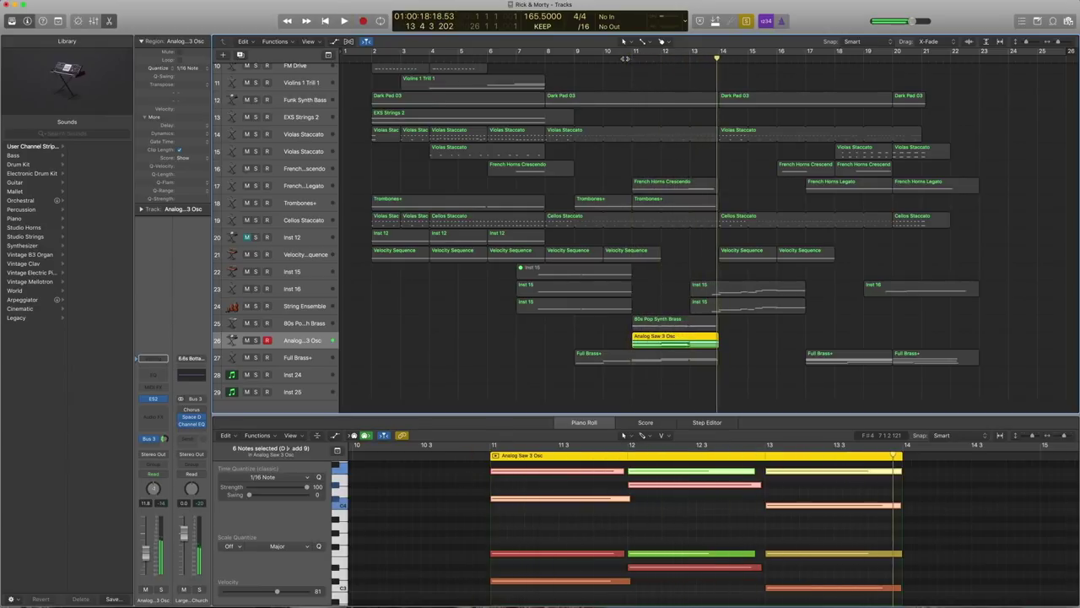
Reopen the ES2 synth and play the Analog Saw 3 Osc part from bar 11.
click(153, 399)
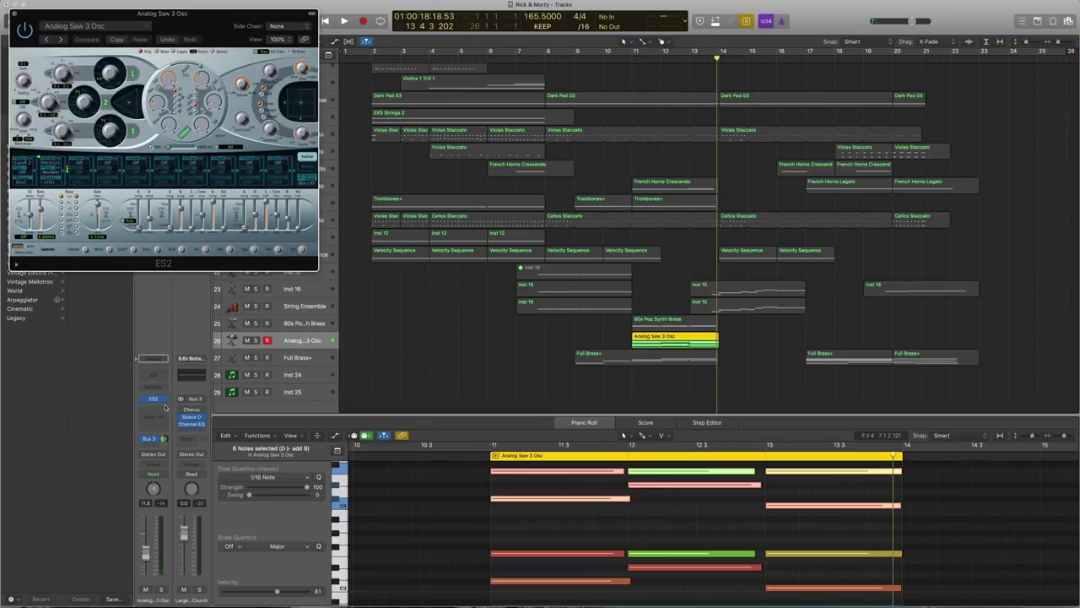
click(633, 57)
key(space)
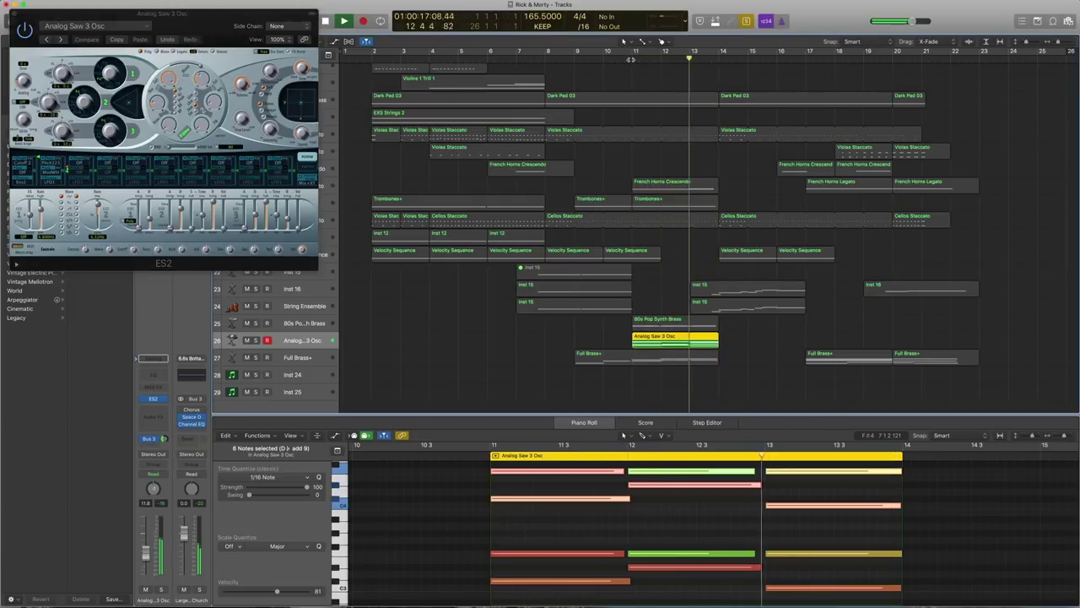
key(space)
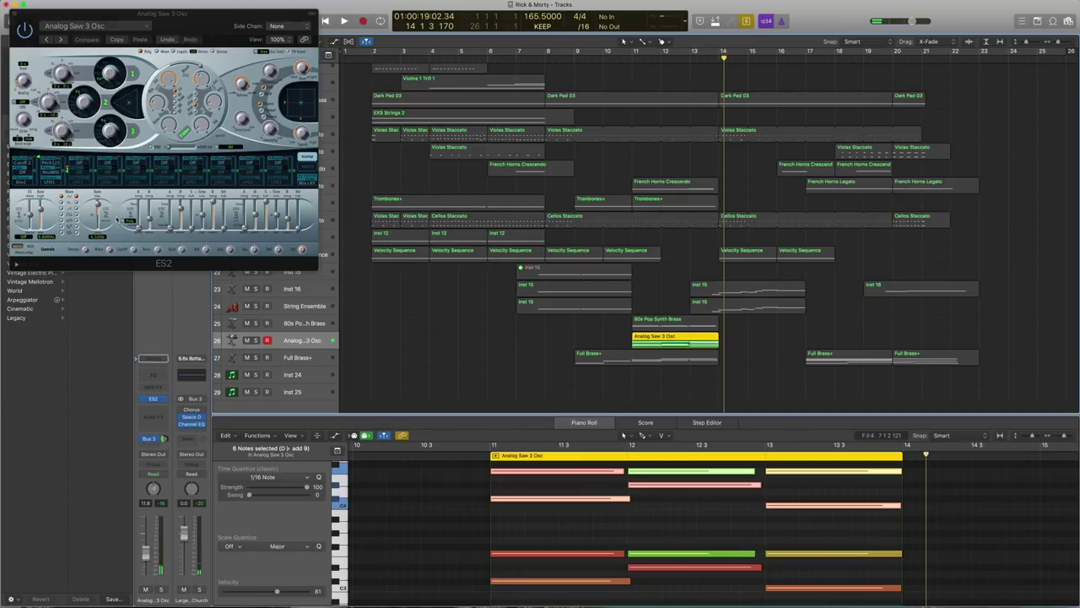
Close the ES2 window and play the 80s Pop Synth Brass and Analog Saw 3 Osc notes together from bar 10.9.
key(z)
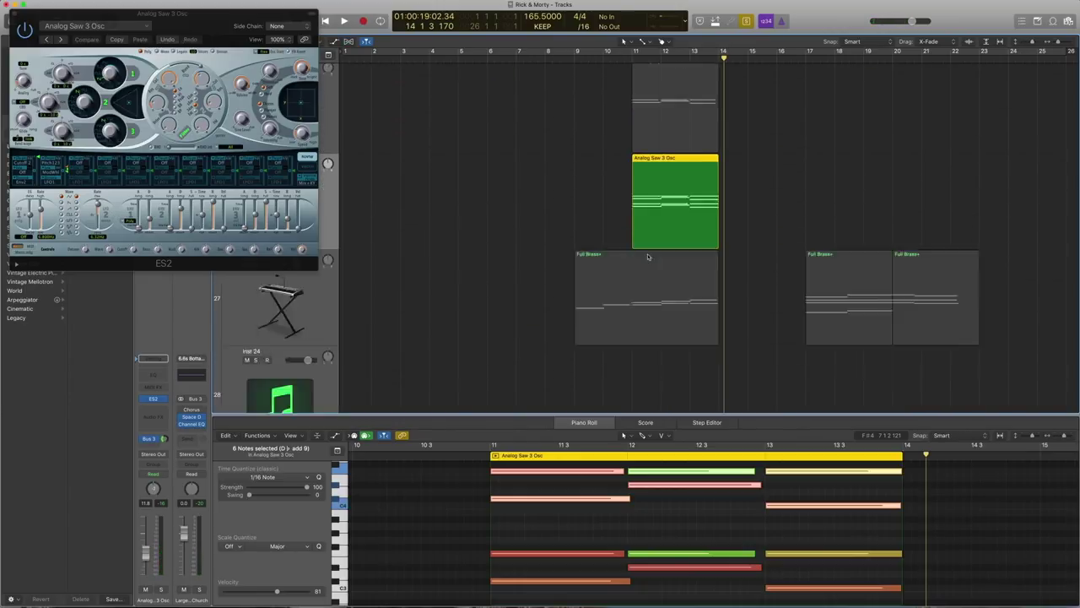
key(z)
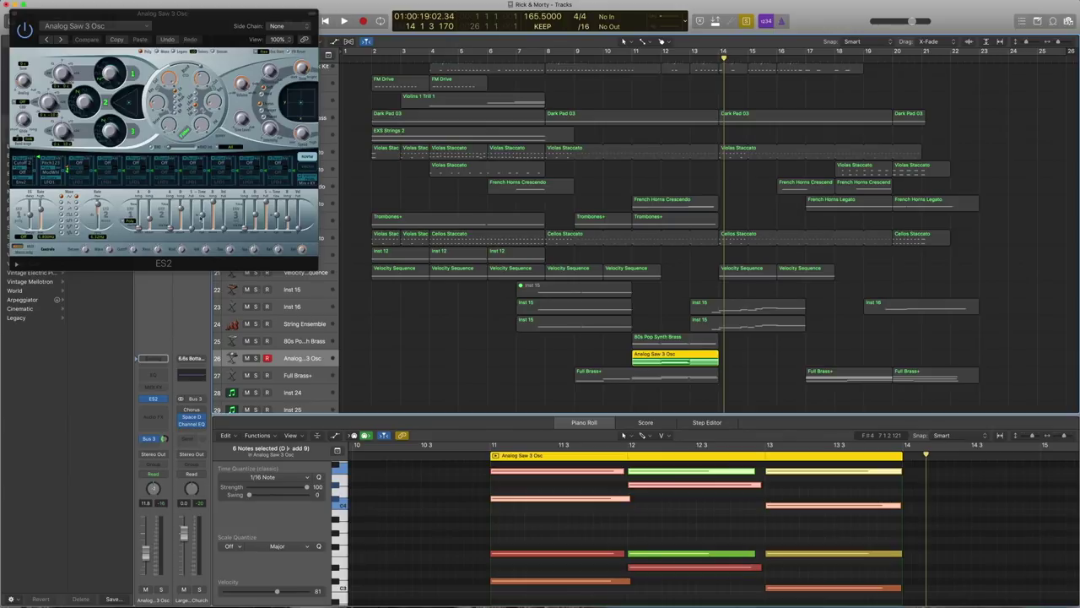
click(14, 15)
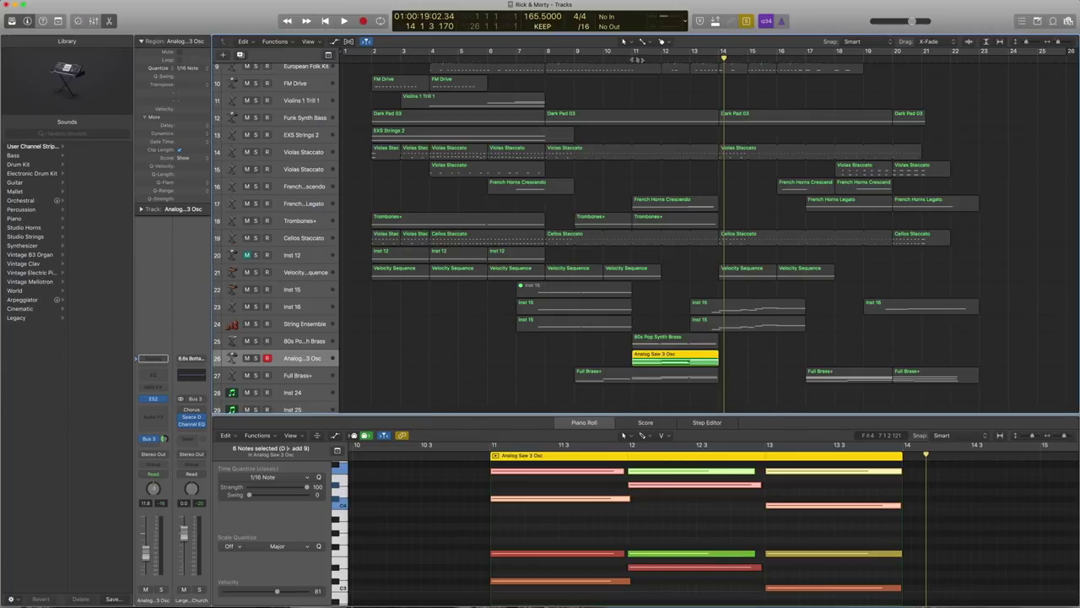
key(space)
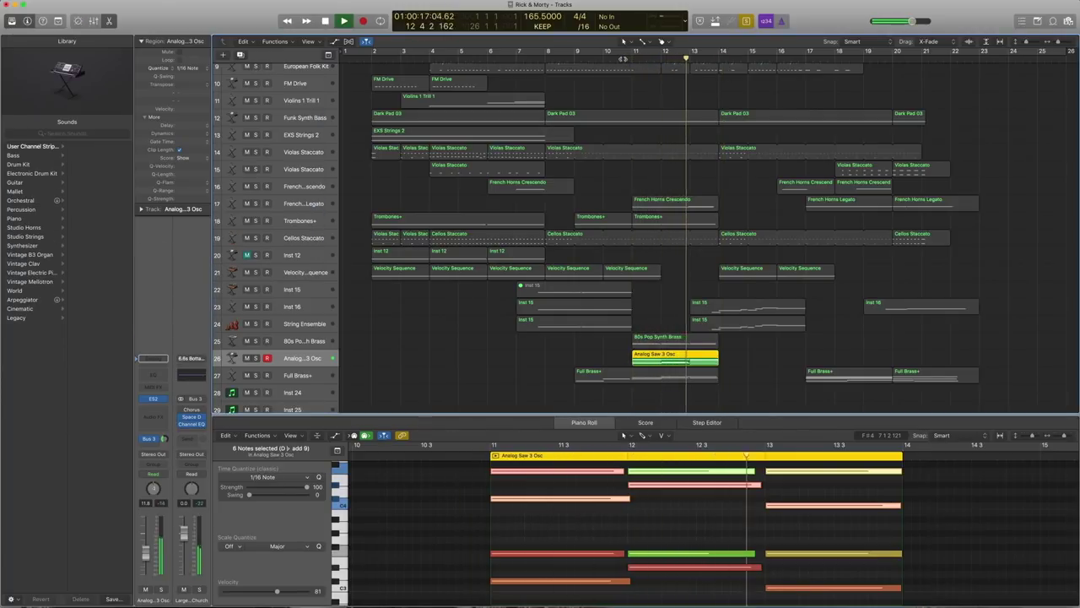
key(space)
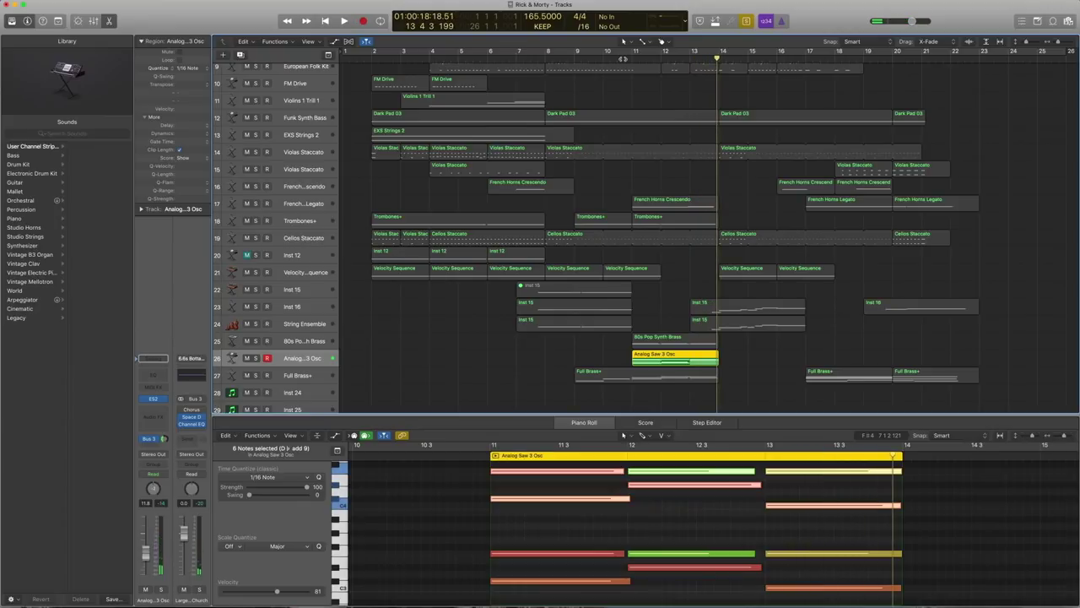
shift+click(700, 341)
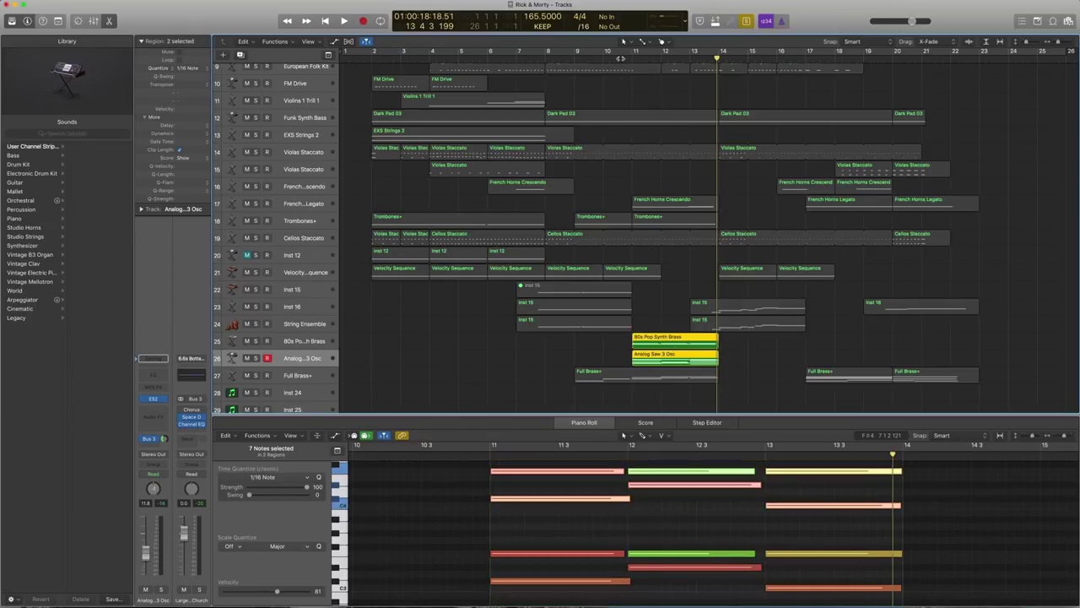
double_click(620, 58)
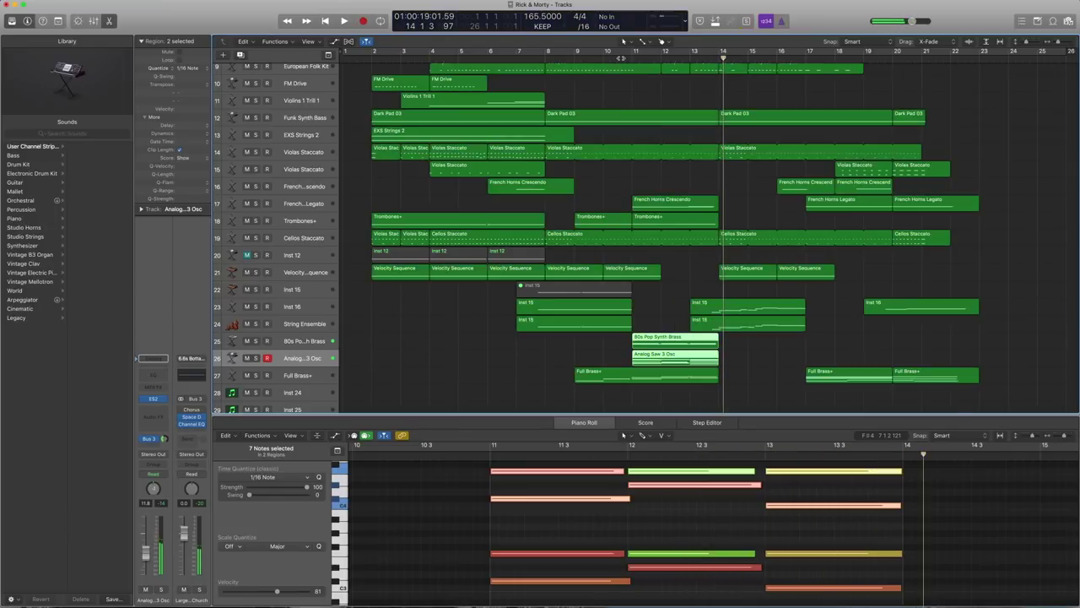
Show Full Brass+ in the Library's Brass patches, solo it, and play it from bar 9.
click(297, 380)
scroll(521, 278, down, 1)
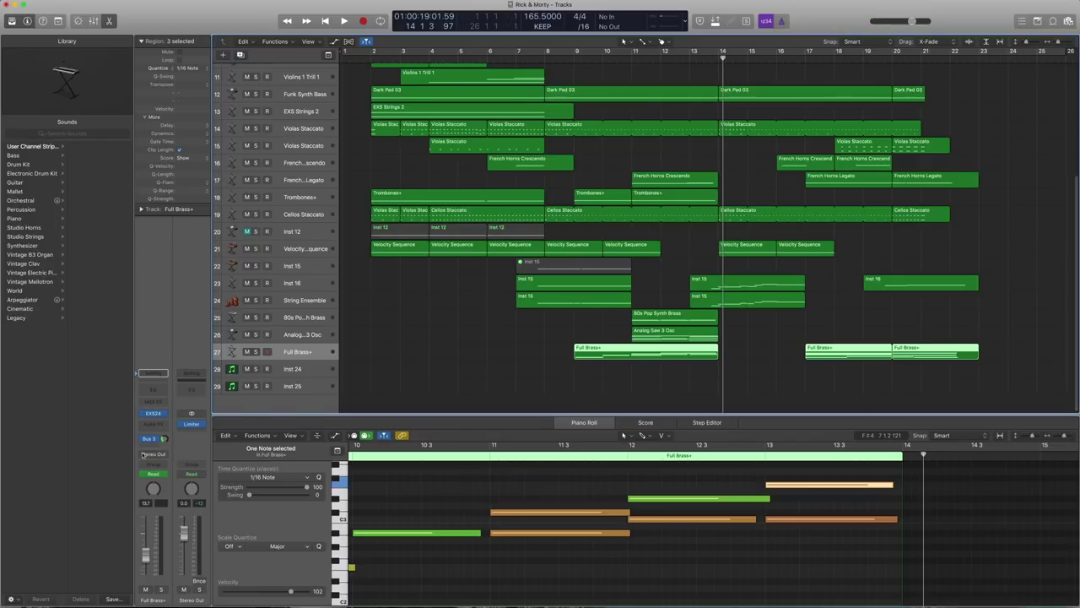
click(55, 199)
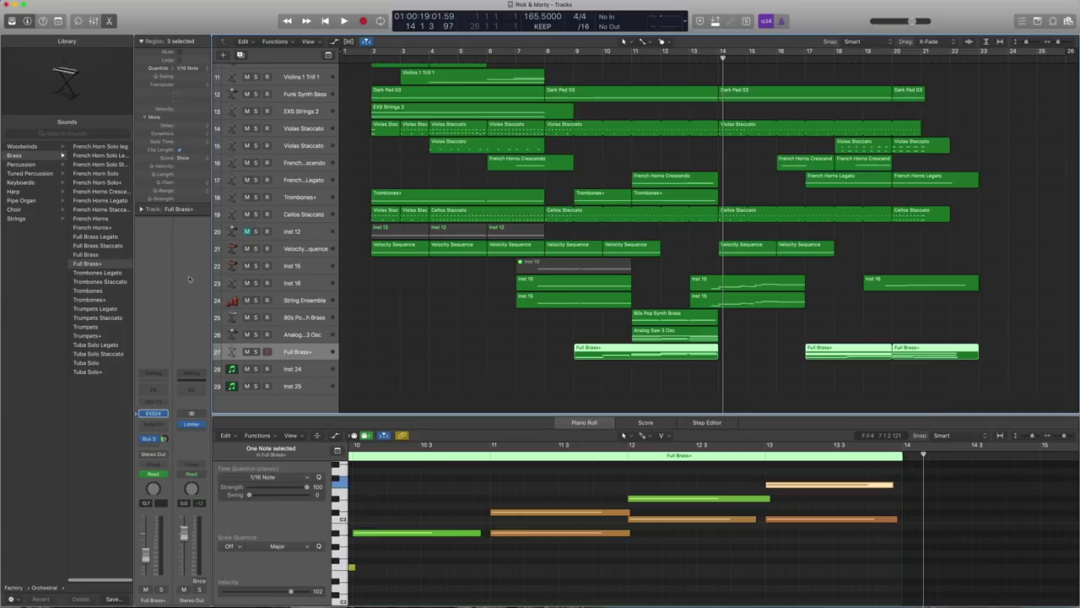
key(ctrl+s)
click(571, 58)
key(space)
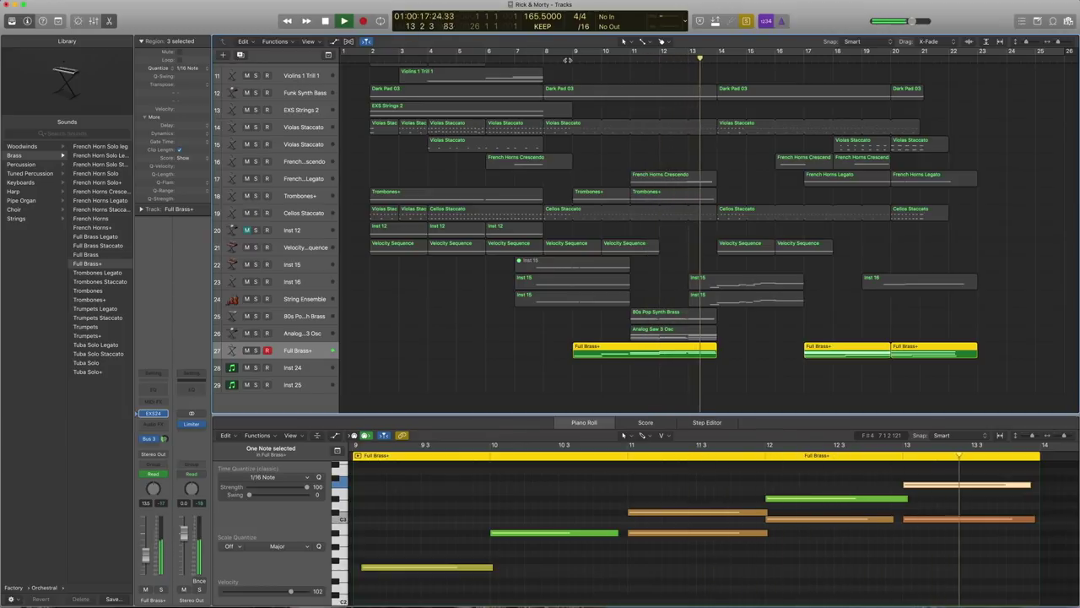
key(space)
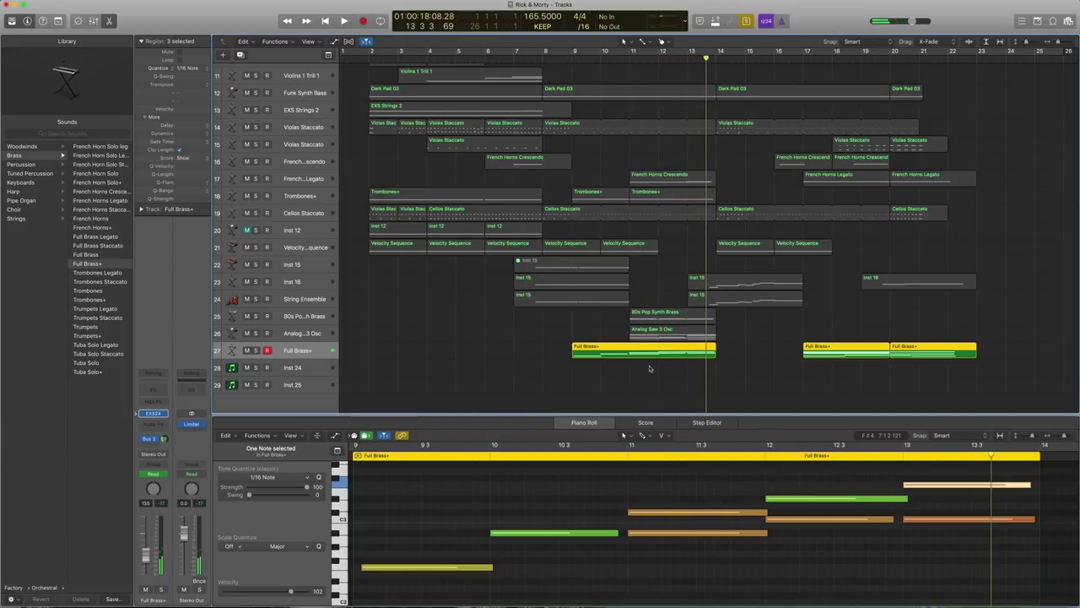
Unsolo, review the Full Brass+ volume automation, then hide the note editor to show all 29 tracks.
key(super+Down)
key(z)
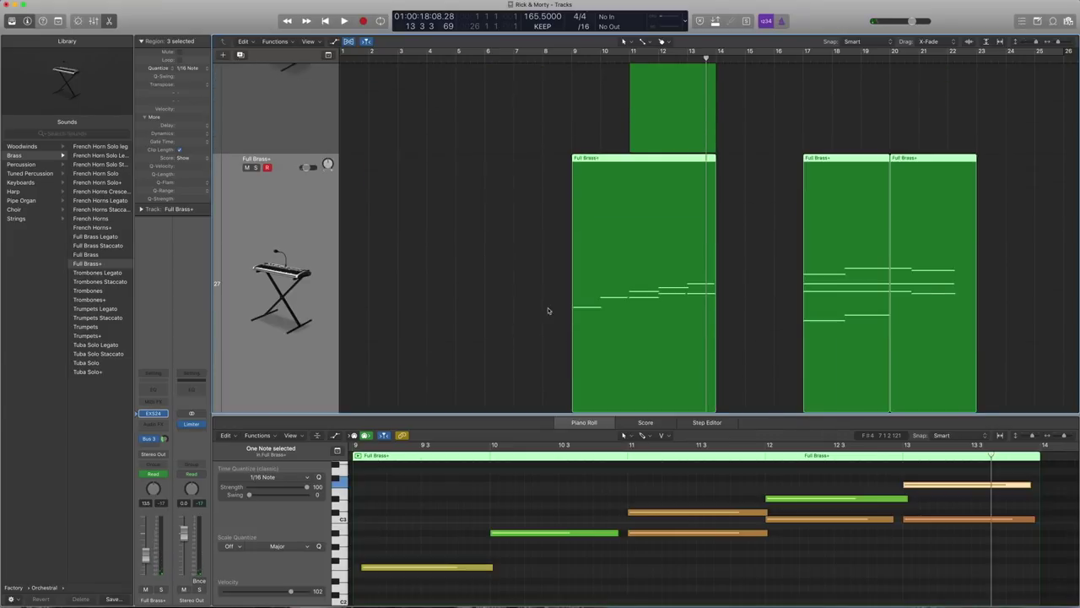
key(z)
key(a)
key(z)
scroll(547, 298, down, 3)
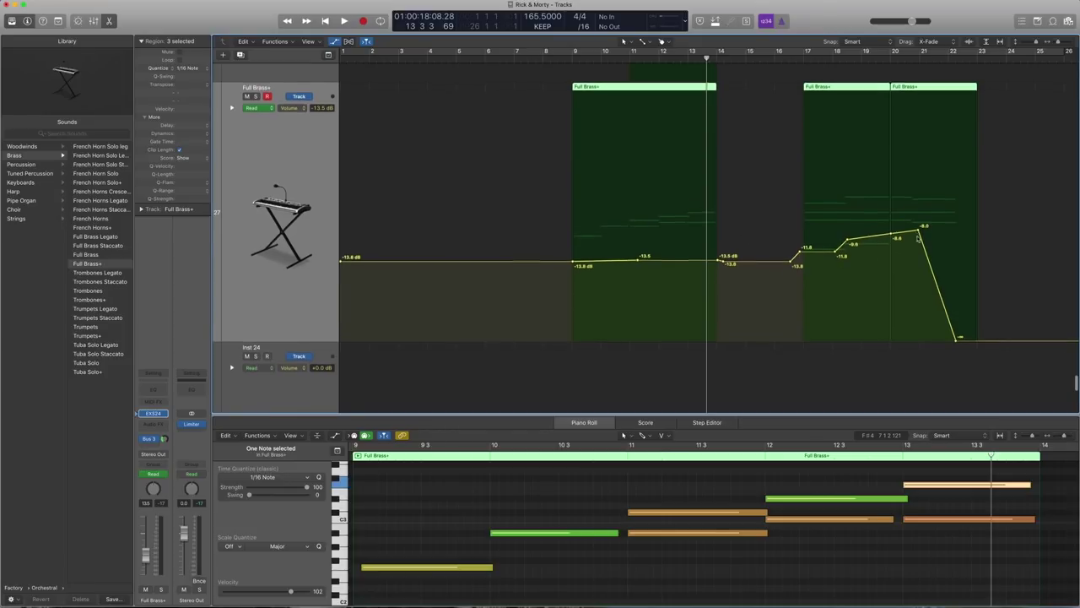
scroll(733, 283, up, 2)
scroll(844, 270, up, 2)
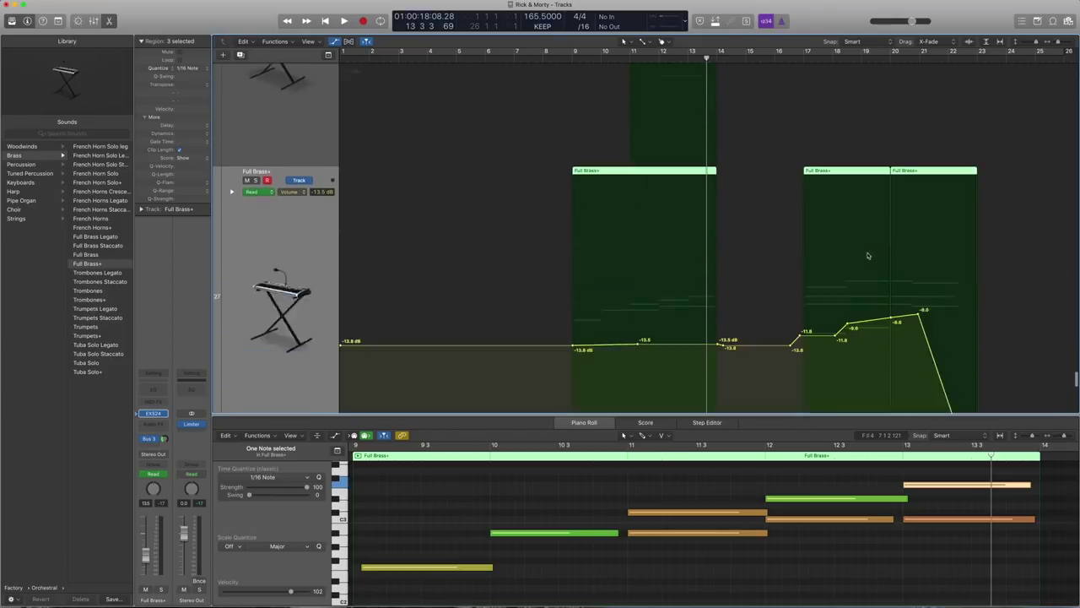
scroll(841, 219, up, 15)
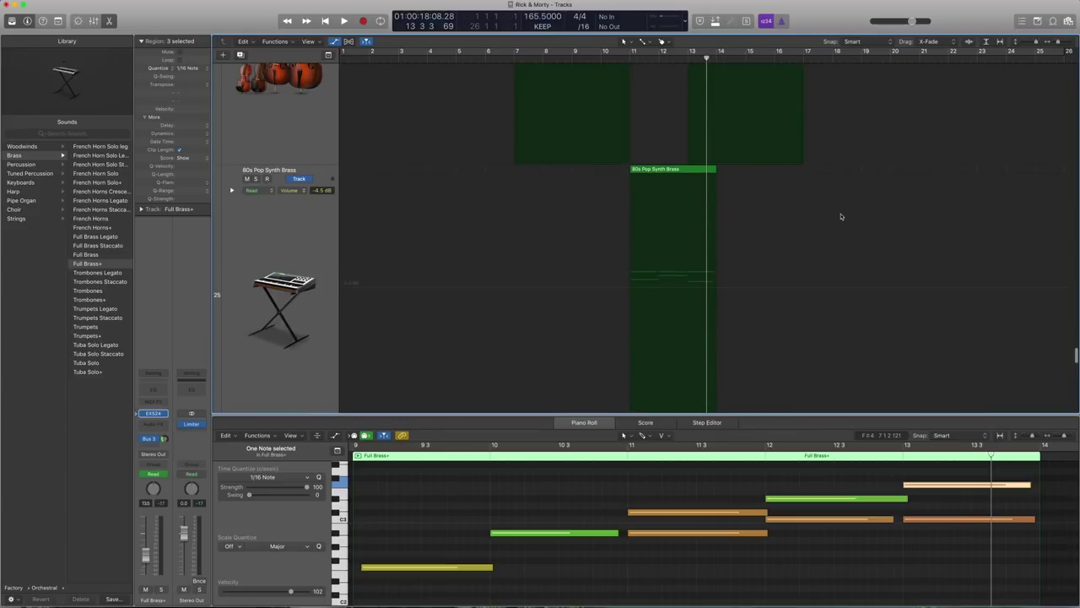
key(z)
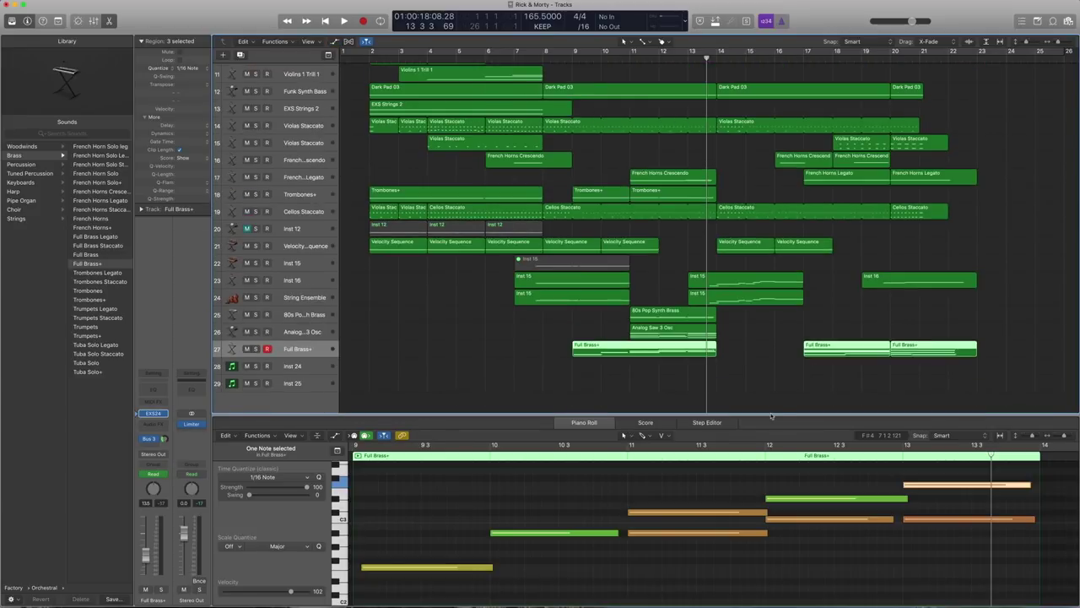
key(e)
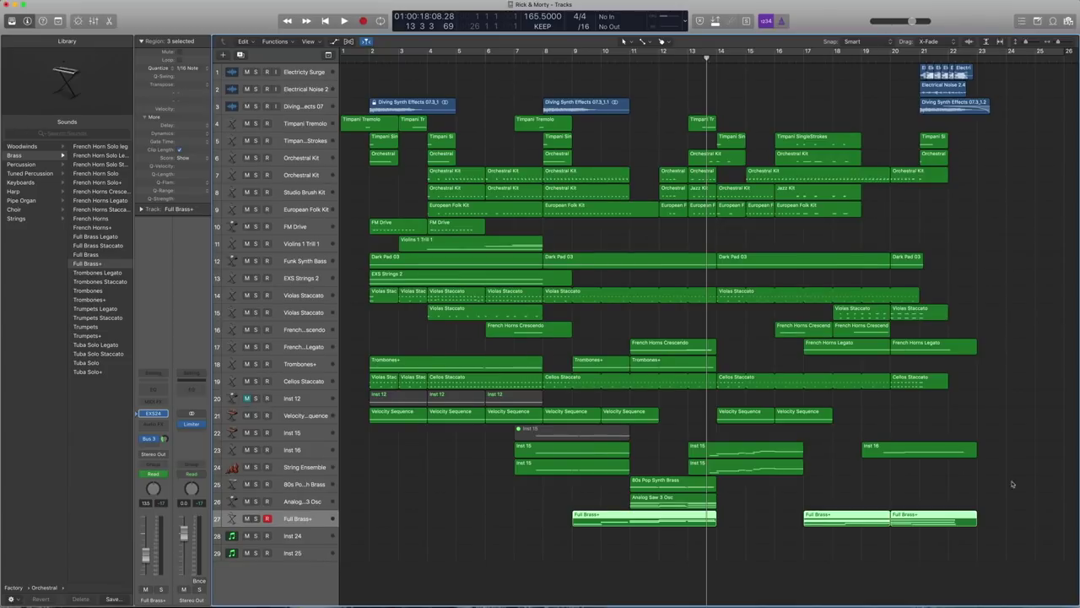
Select the Diving Synth Effects region at bar 21 and solo it.
drag(1026, 486, 381, 128)
click(783, 110)
scroll(793, 112, right, 5)
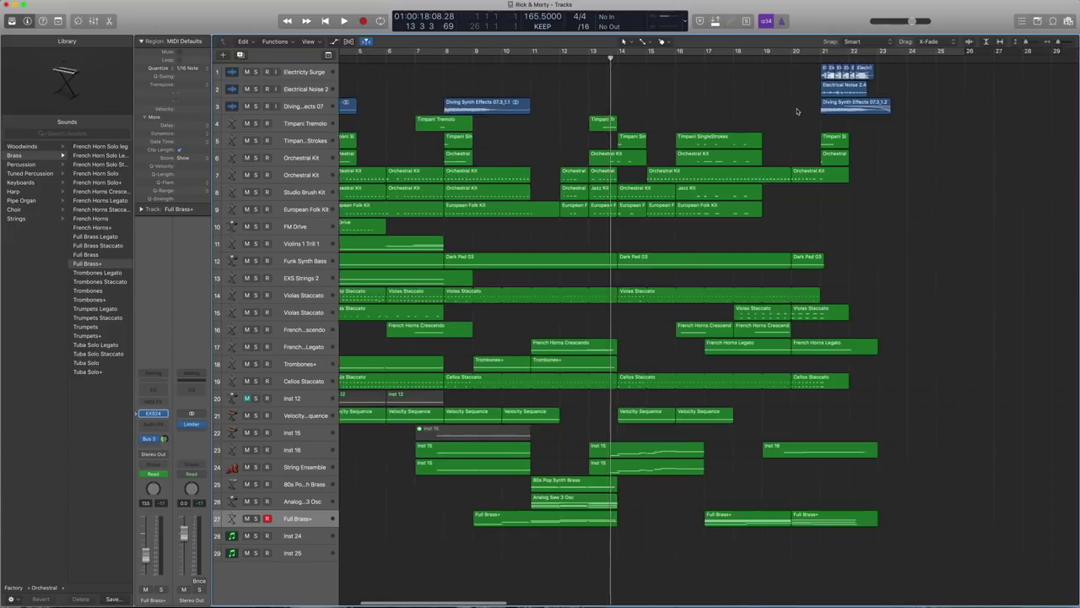
click(850, 112)
key(ctrl+s)
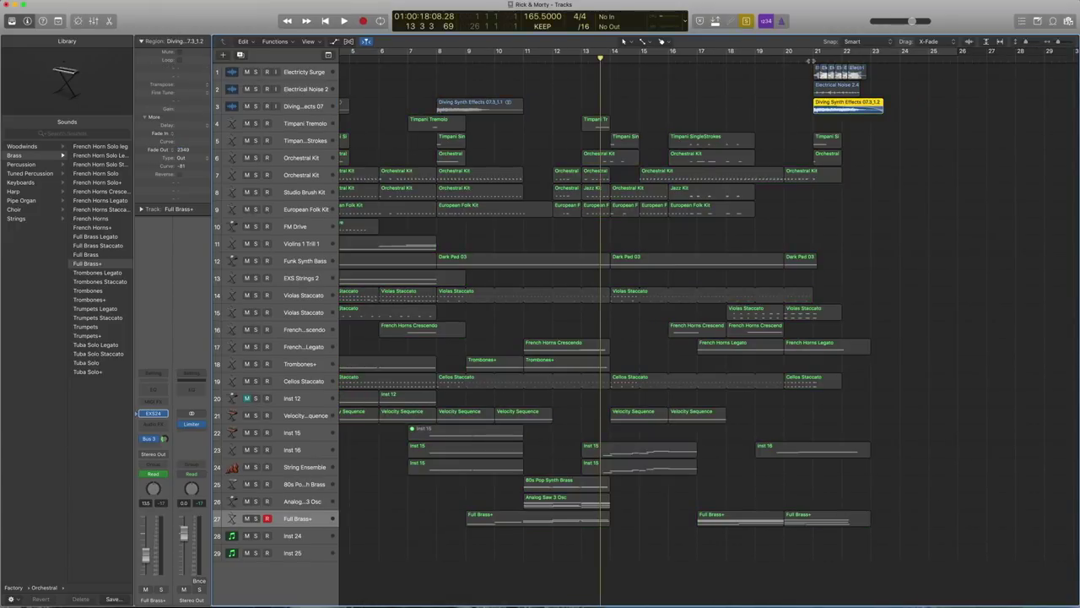
Play from bar 21, unsolo, then select the bar-21 regions and open the Apple Loops browser.
click(812, 61)
key(space)
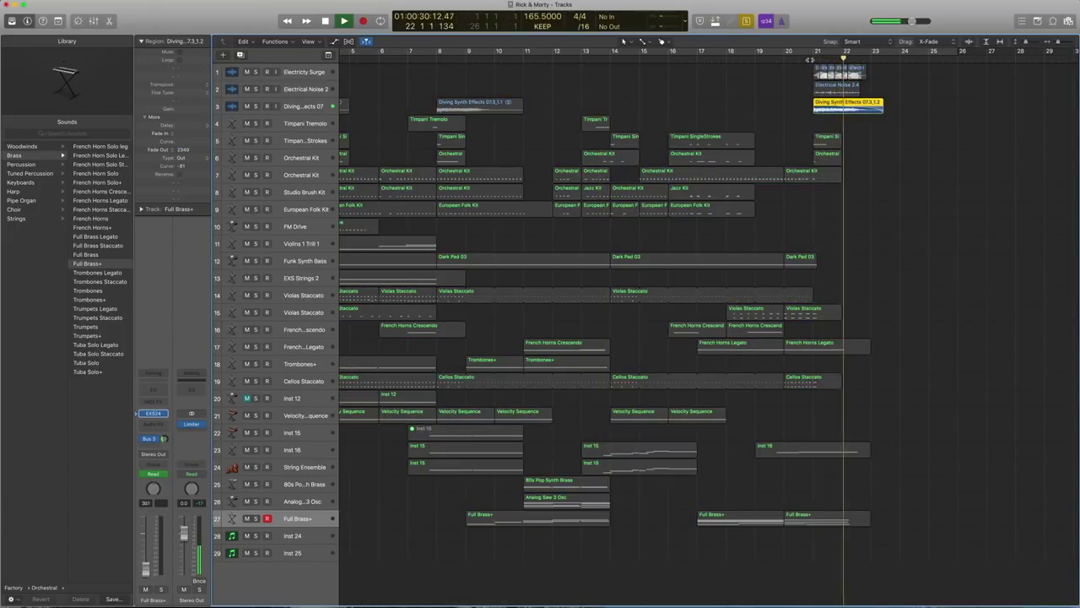
key(ctrl+s)
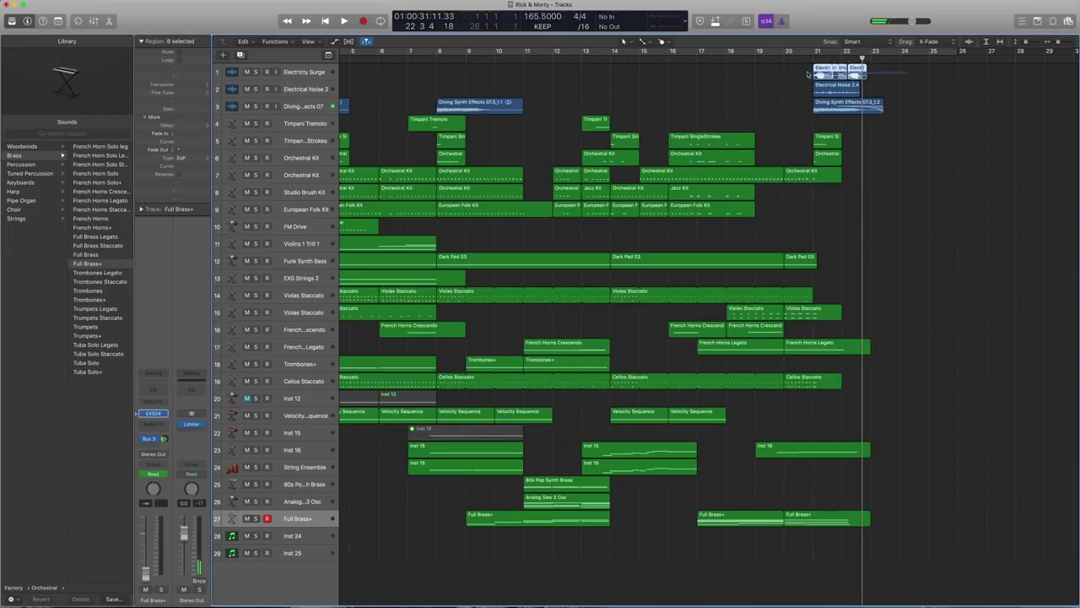
drag(881, 110, 807, 76)
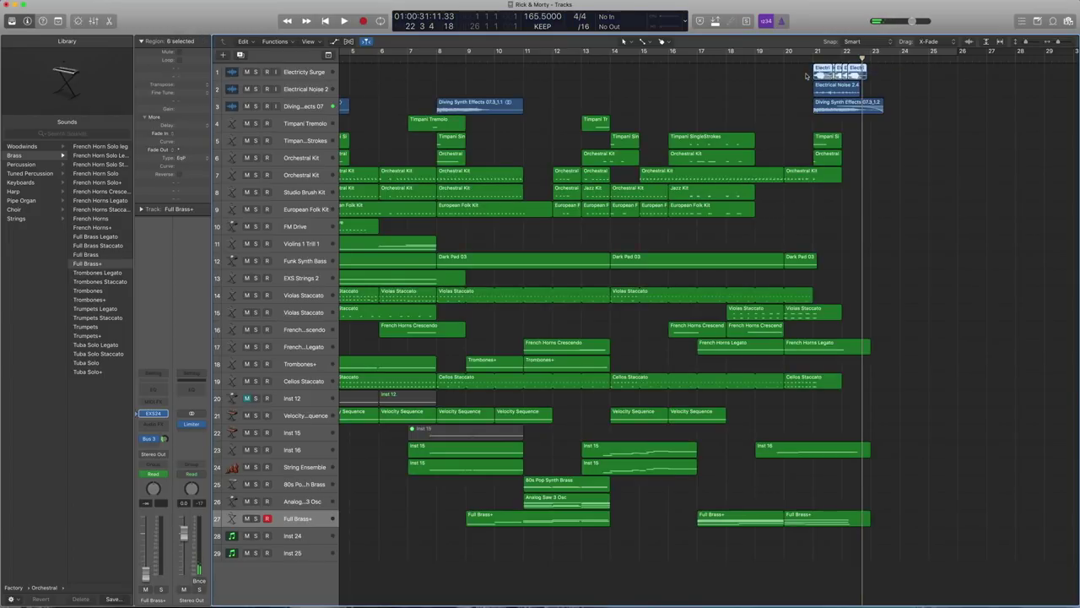
click(1054, 21)
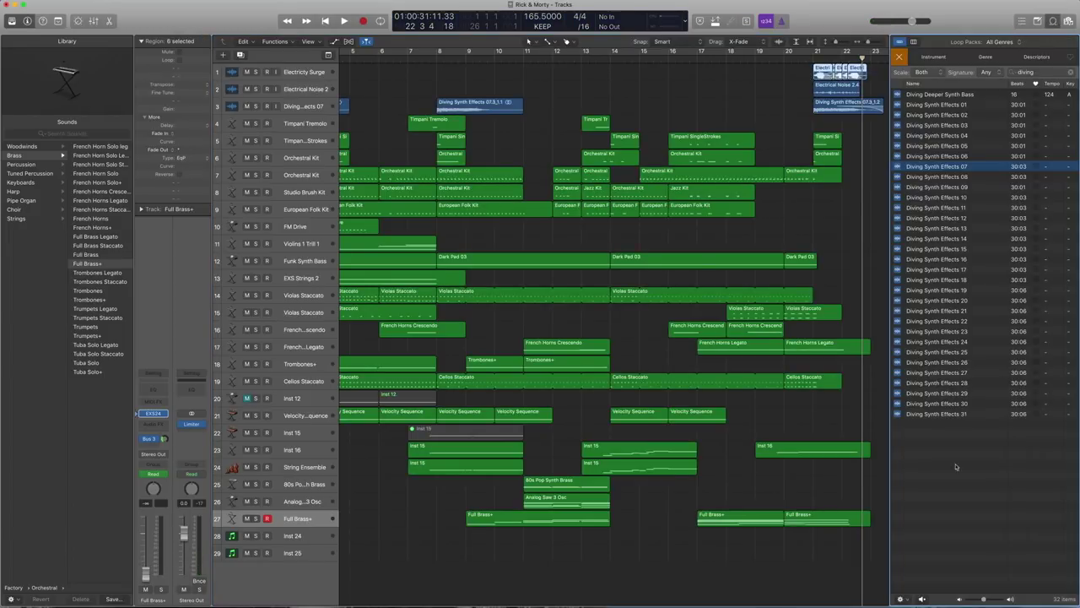
Replace the 'diving' loop search with 'electric'.
click(1031, 72)
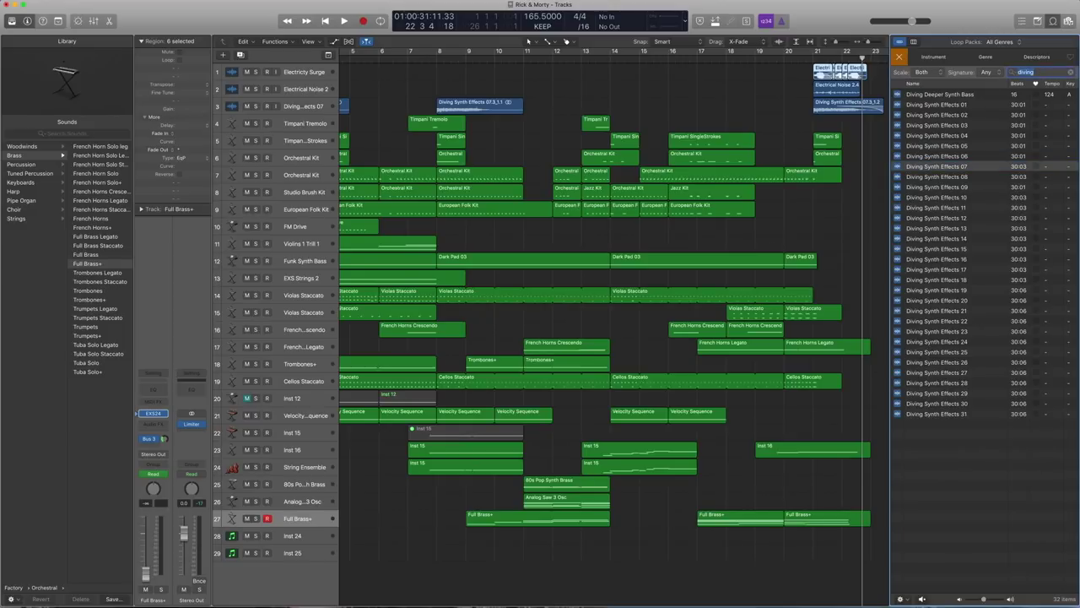
click(1070, 72)
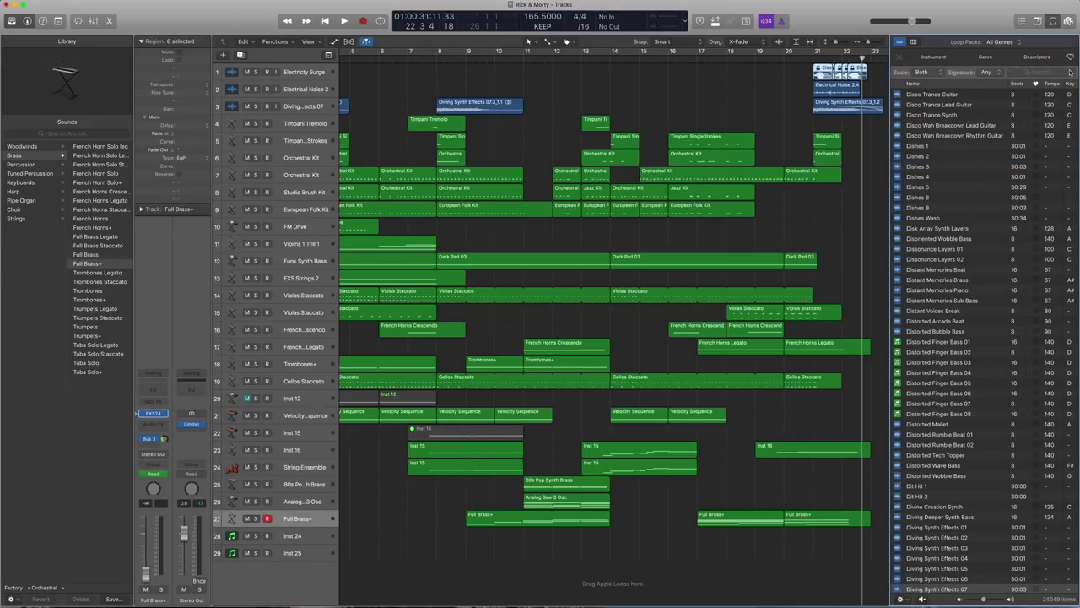
text(electr)
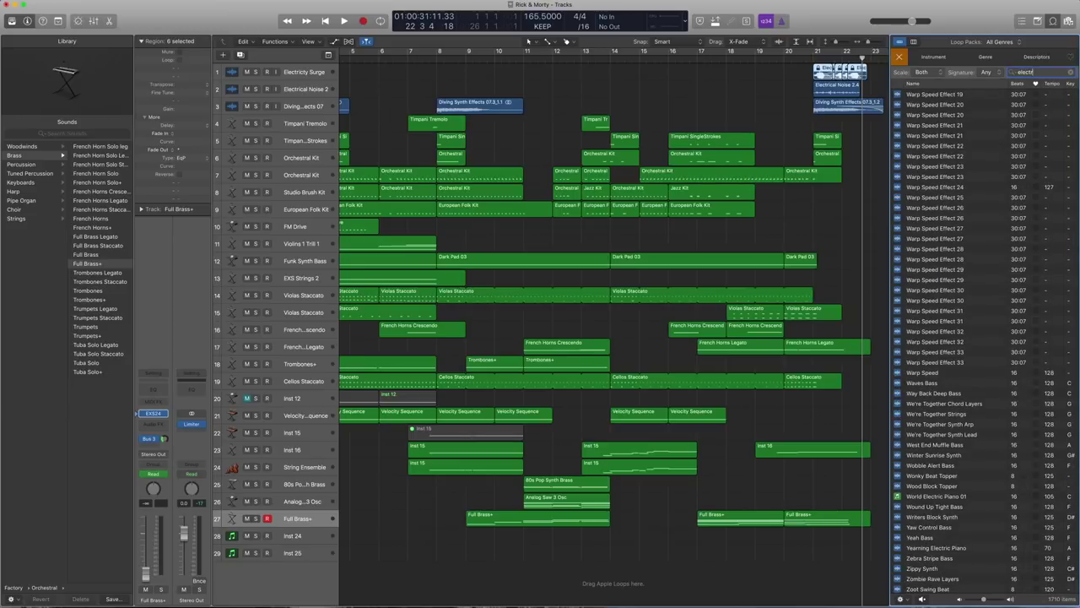
text(ic)
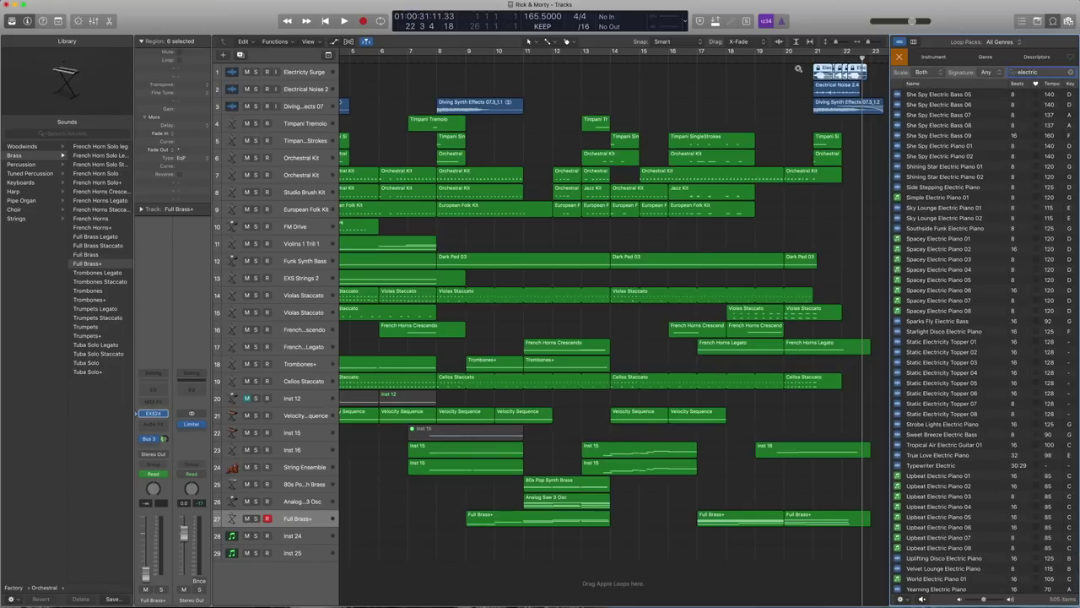
key(z)
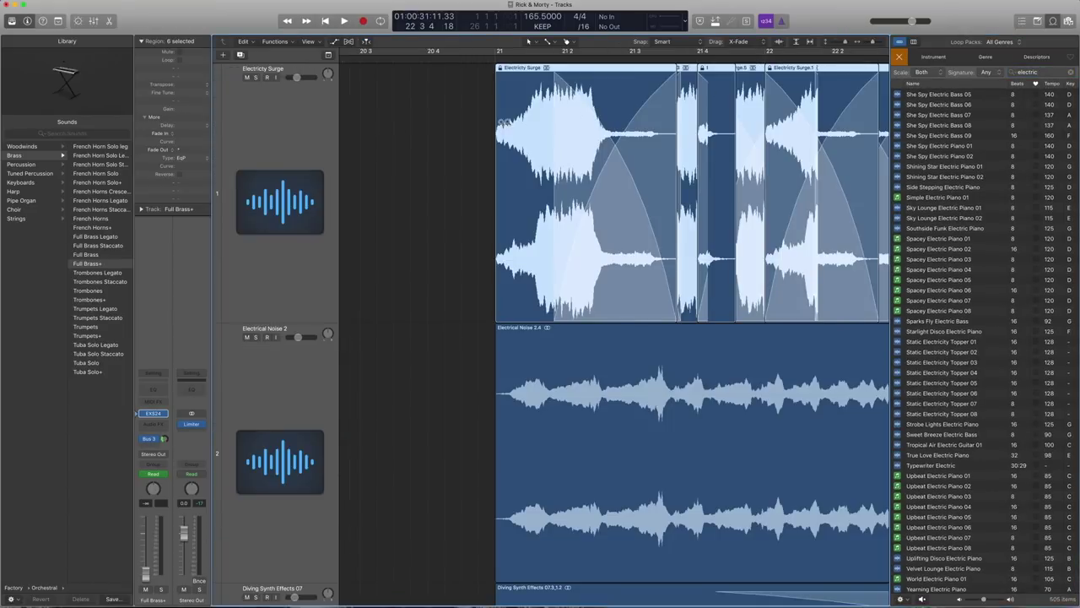
key(z)
scroll(964, 198, up, 20)
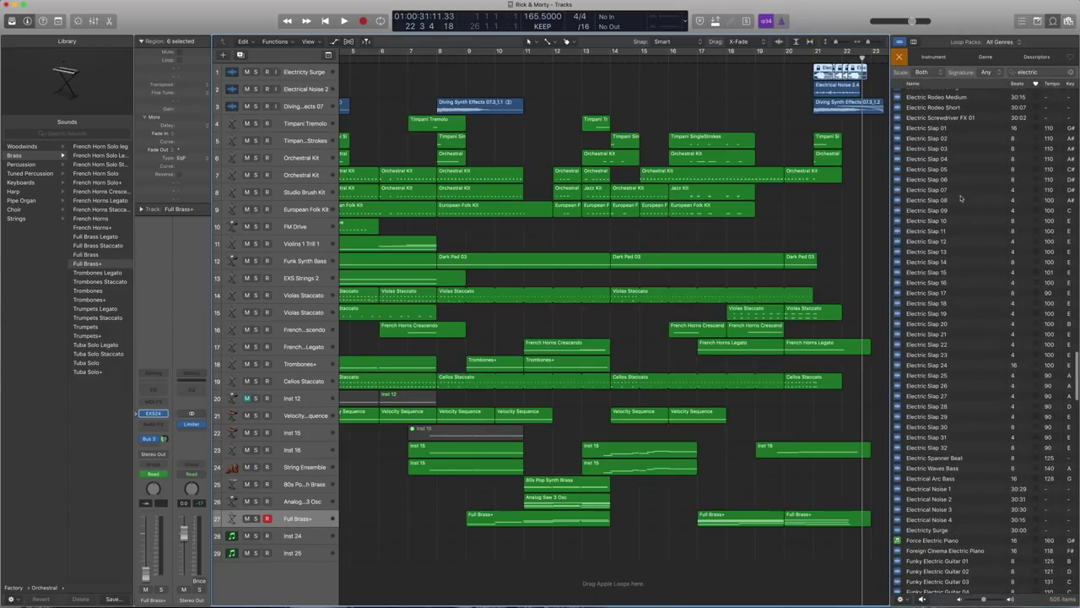
scroll(961, 198, down, 1)
Refine the search to 'electricity', then 'surge', and preview the Electricty Surge loop.
click(1046, 72)
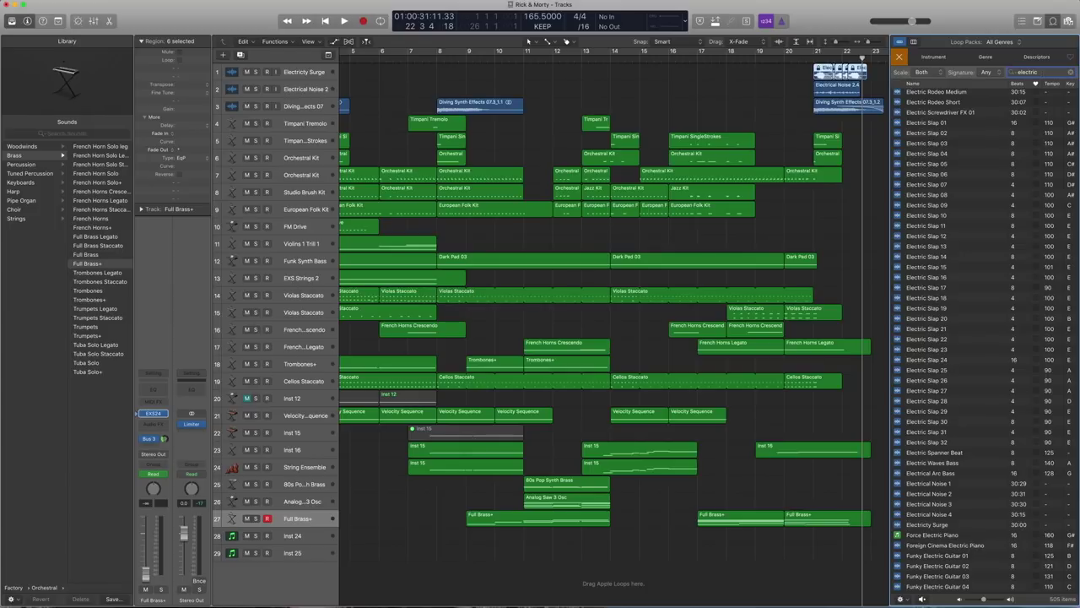
text(ity)
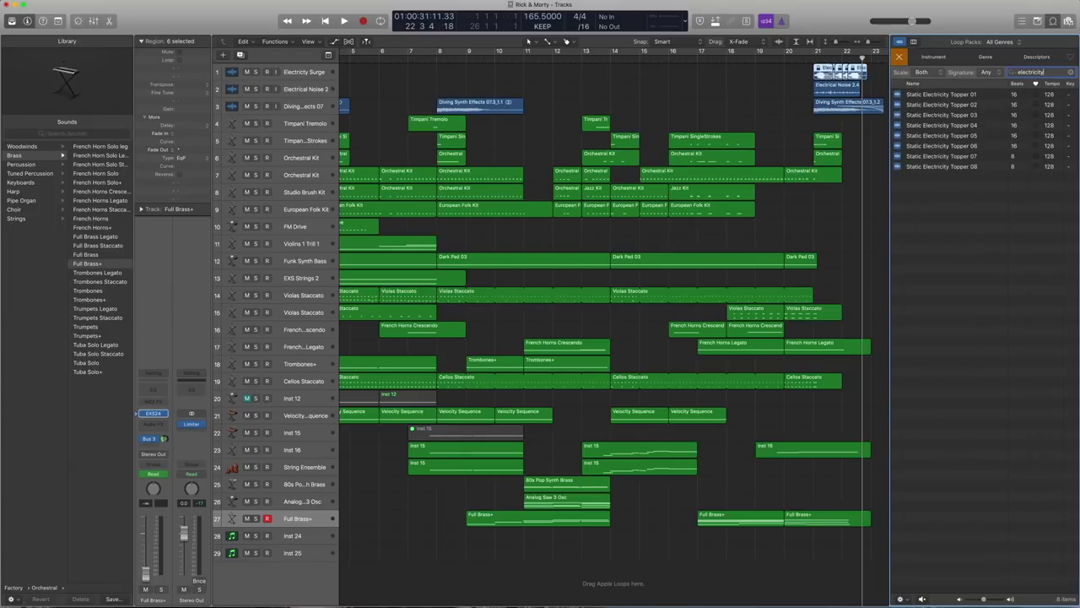
key(super+a)
text(surge)
click(931, 96)
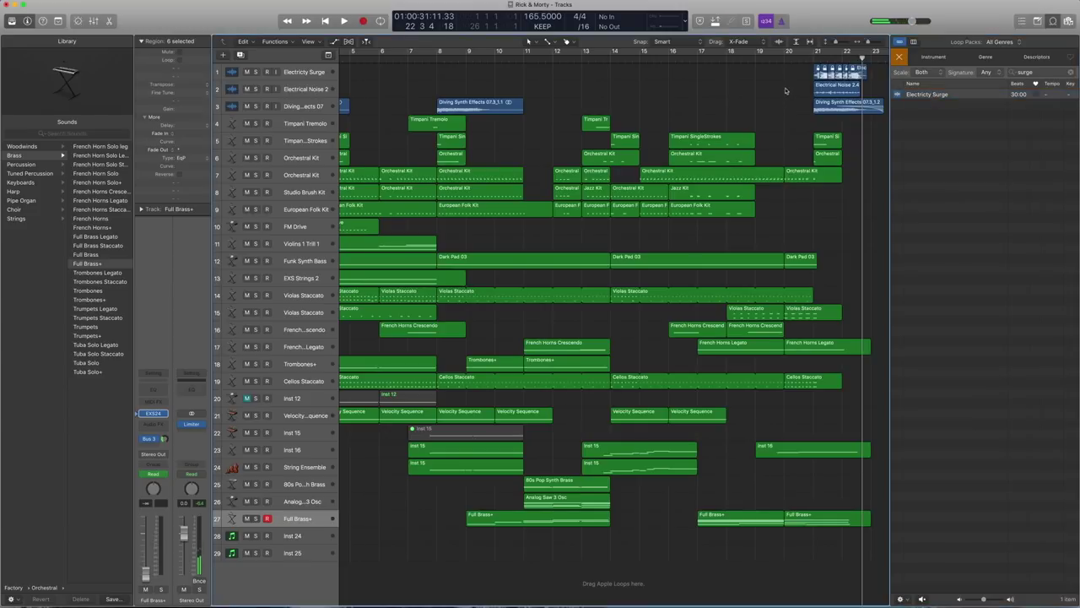
Zoom in on the top three tracks and play the Electricty Surge regions from around bar 21.
key(z)
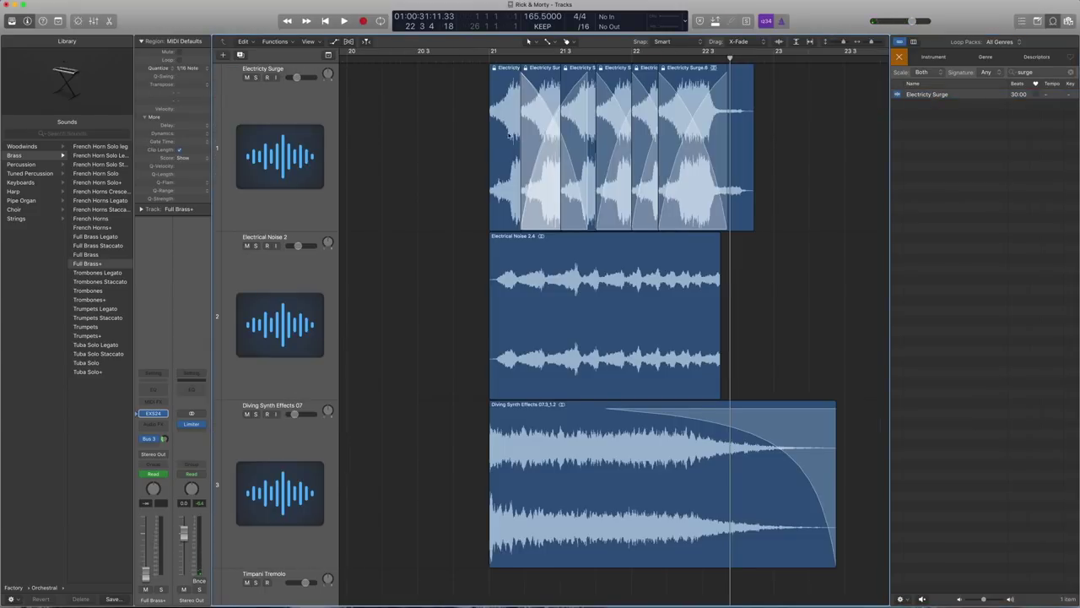
drag(786, 140, 472, 66)
double_click(470, 59)
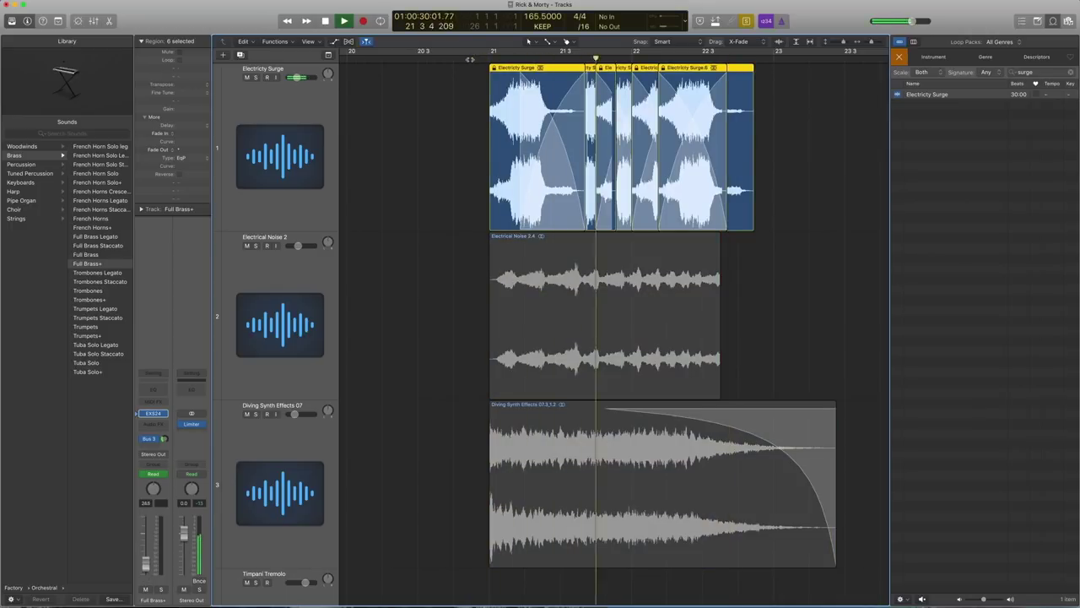
key(space)
key(super+a)
key(super+z)
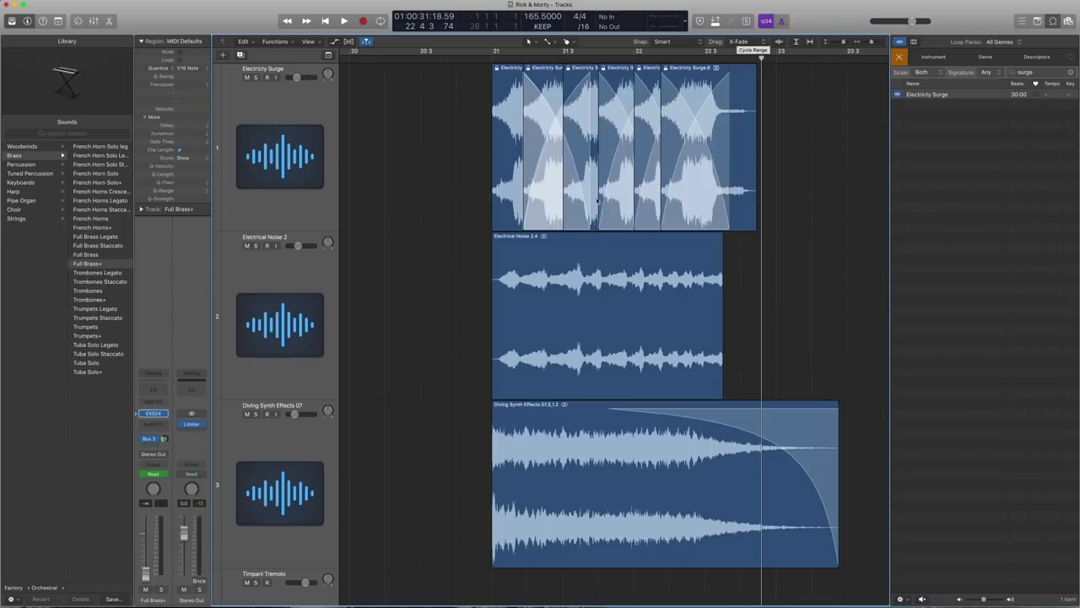
Search the loops for 'electrical noise' and preview Electrical Noise 2.
click(1036, 72)
text(electrical noise)
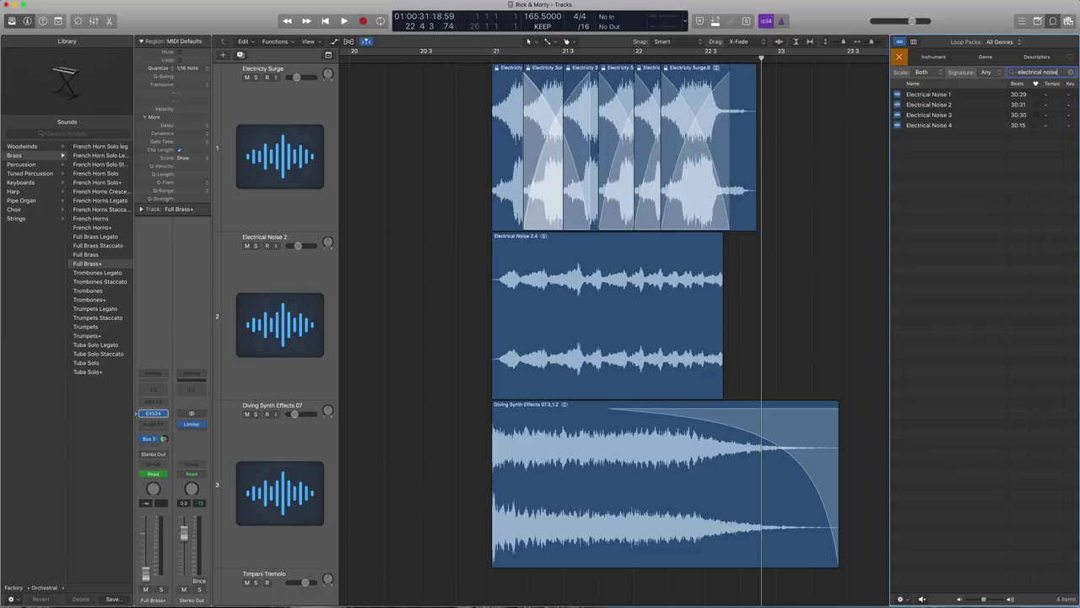
click(940, 105)
click(936, 106)
Solo the surge and electrical noise regions, play them from before bar 21, then unsolo and zoom out.
drag(655, 246, 444, 132)
key(ctrl+s)
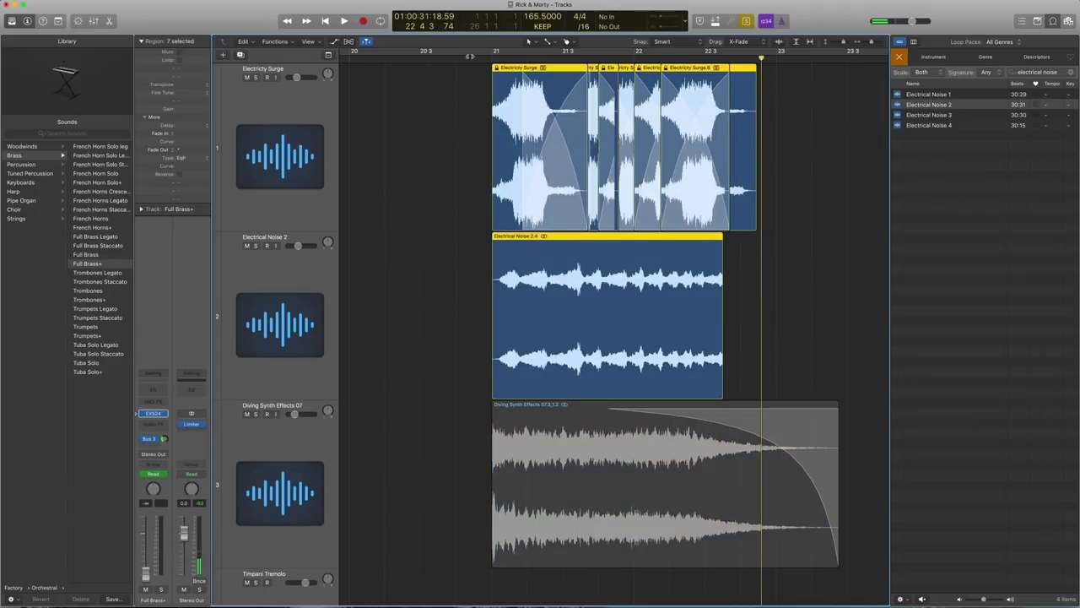
click(465, 59)
key(space)
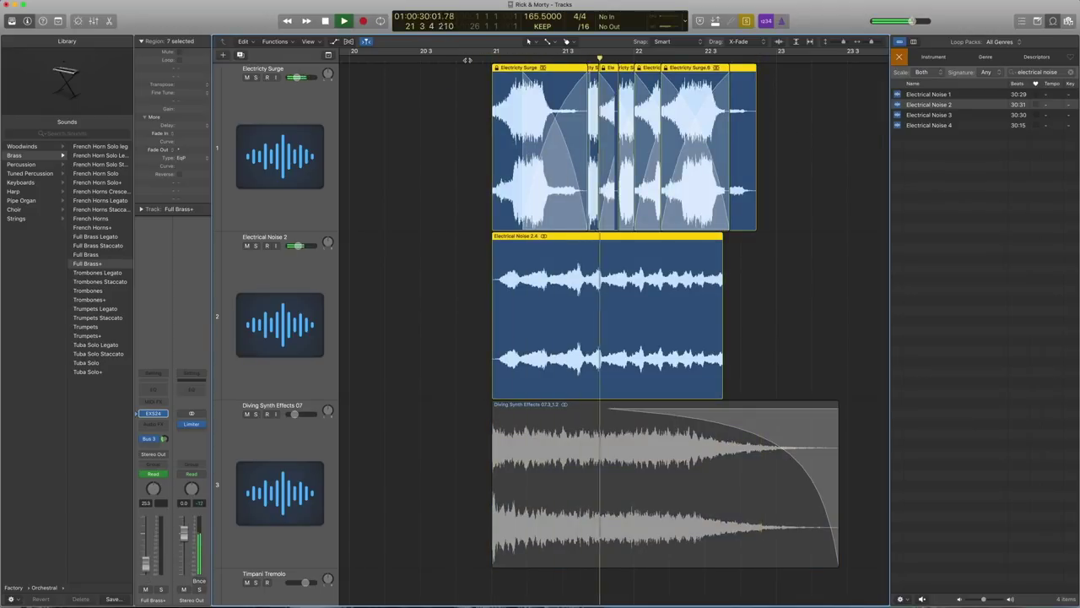
key(space)
key(ctrl+s)
key(z)
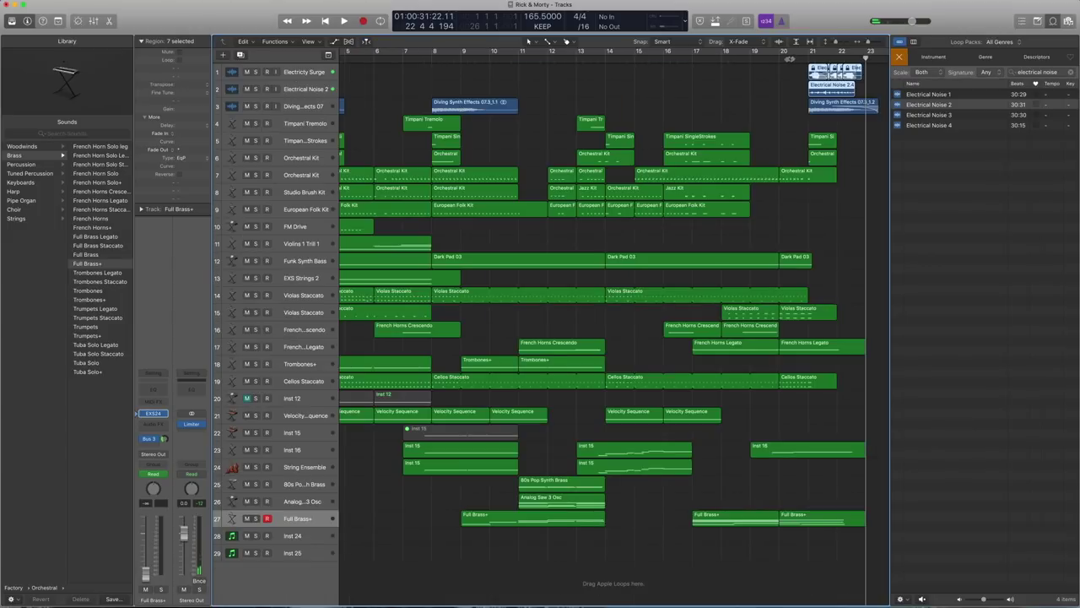
Close the loops browser and play the arrangement from about bar 20.
click(1052, 22)
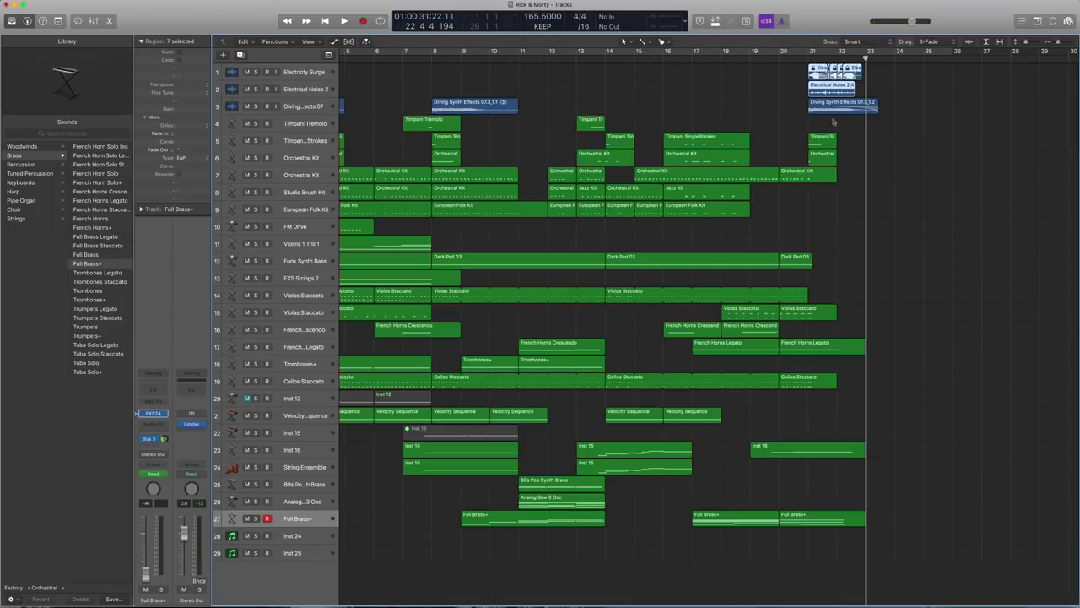
click(772, 56)
key(space)
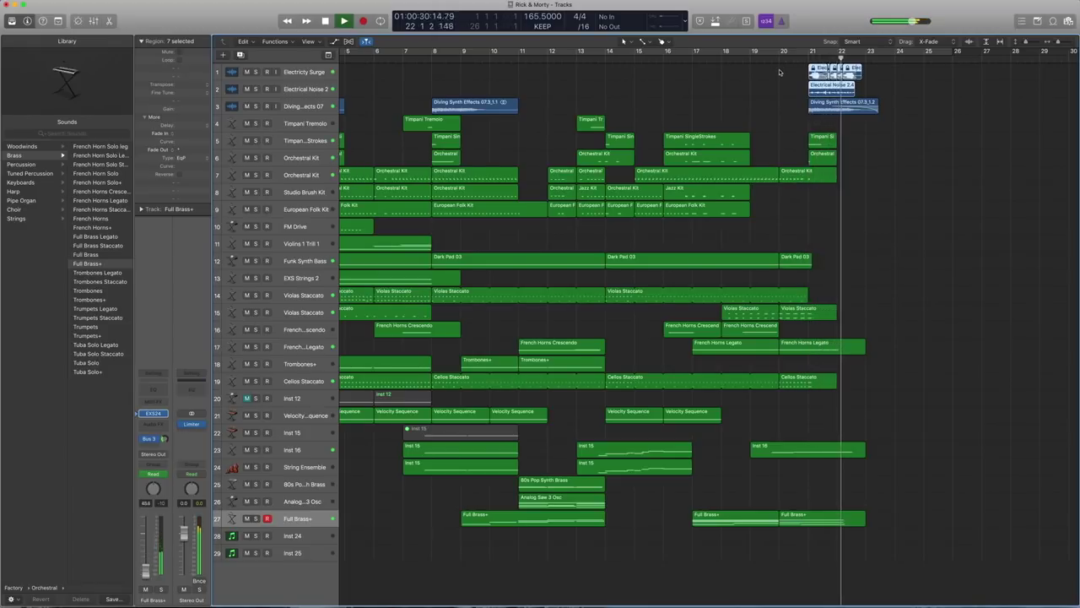
key(space)
Select the sound-effect regions at bar 21, then deselect them.
drag(791, 76, 886, 73)
scroll(796, 71, left, 5)
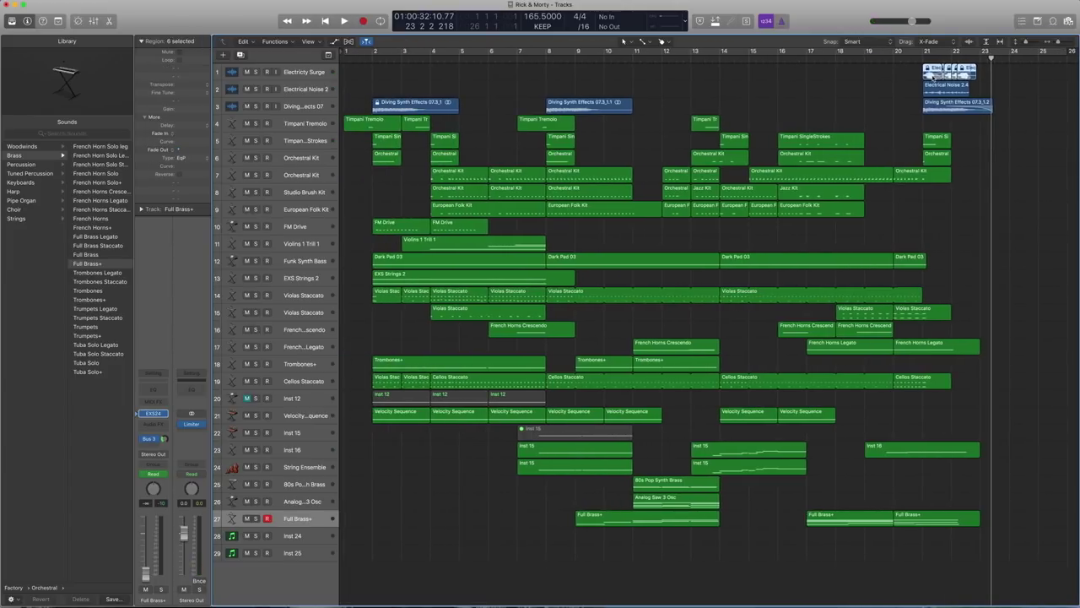
click(817, 75)
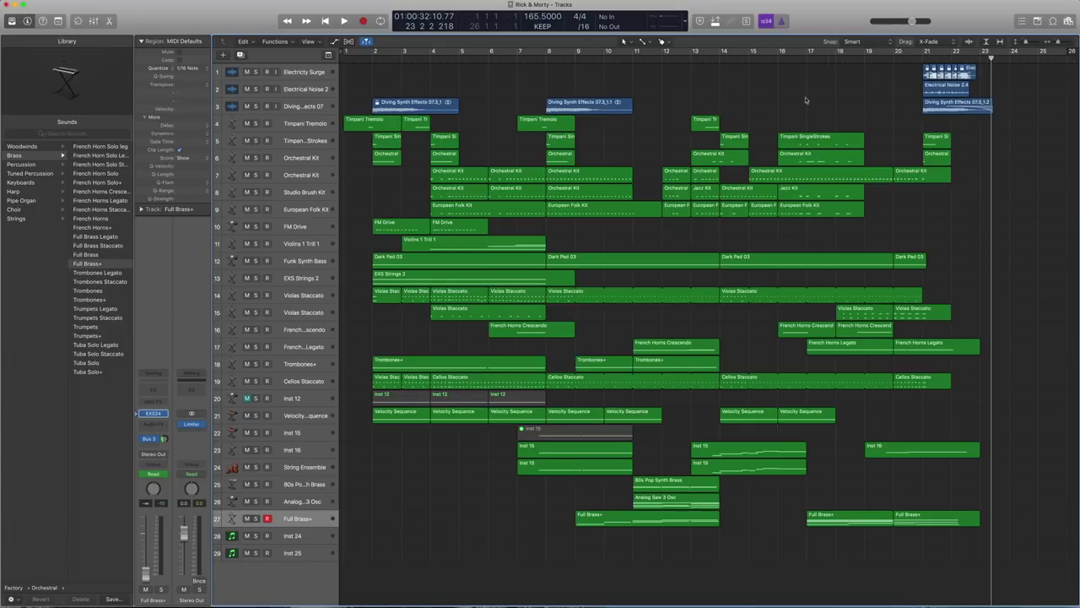